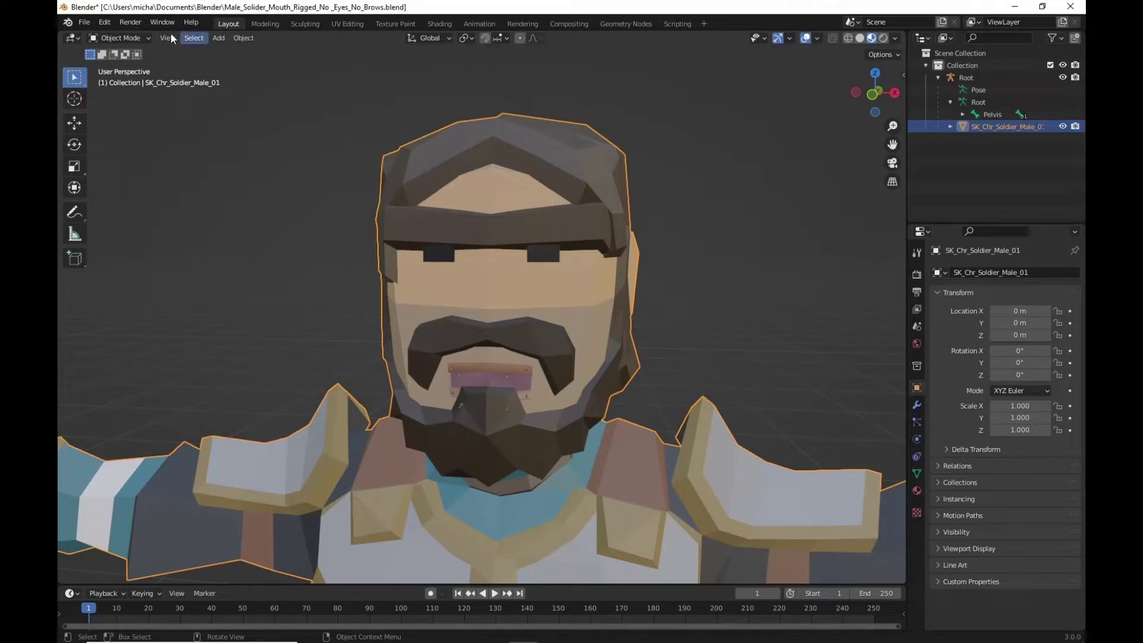
- In Edit Mode, select the soldier's left and right eye-socket faces
key("Tab")
scroll(535, 285, "up", 4)
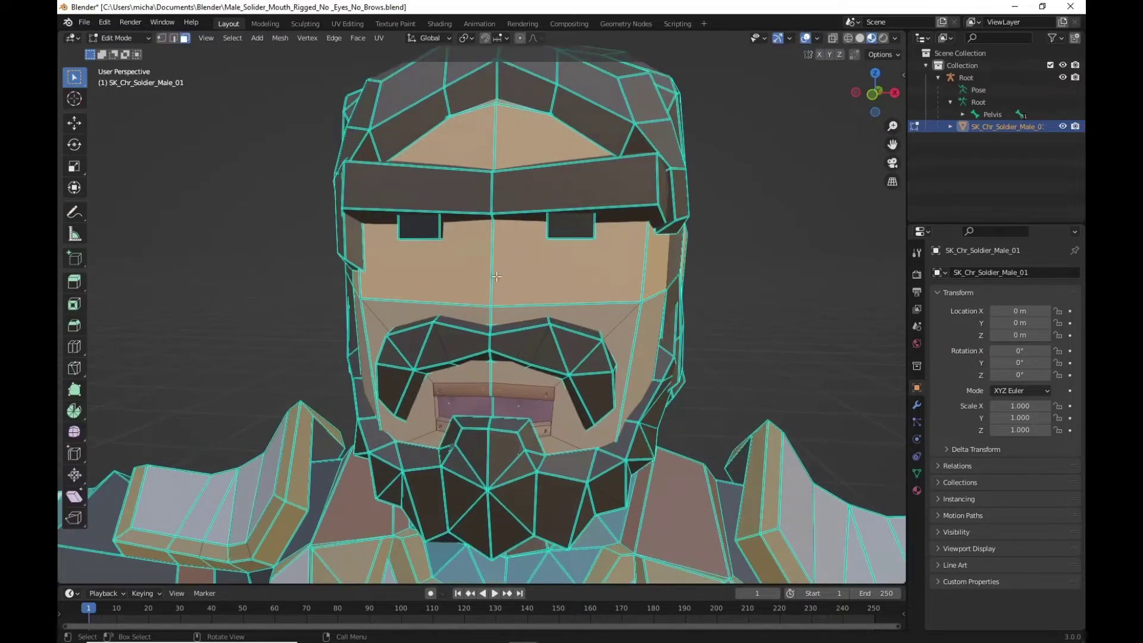
middle_click_drag(399, 209, 426, 195)
left_click(382, 197)
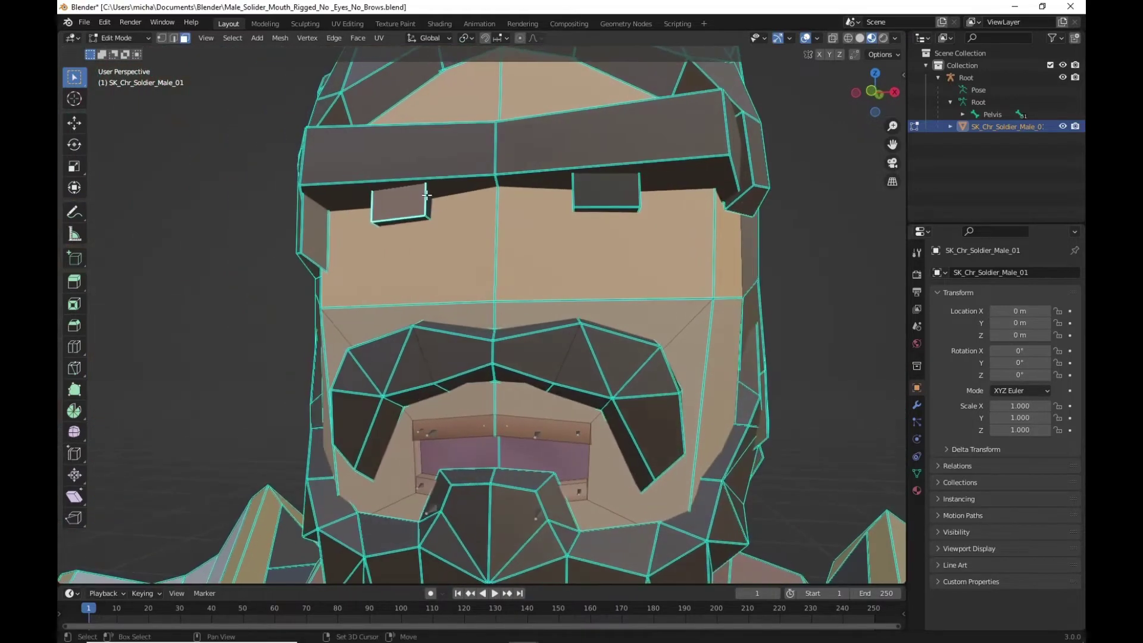
left_click(421, 205, "shift")
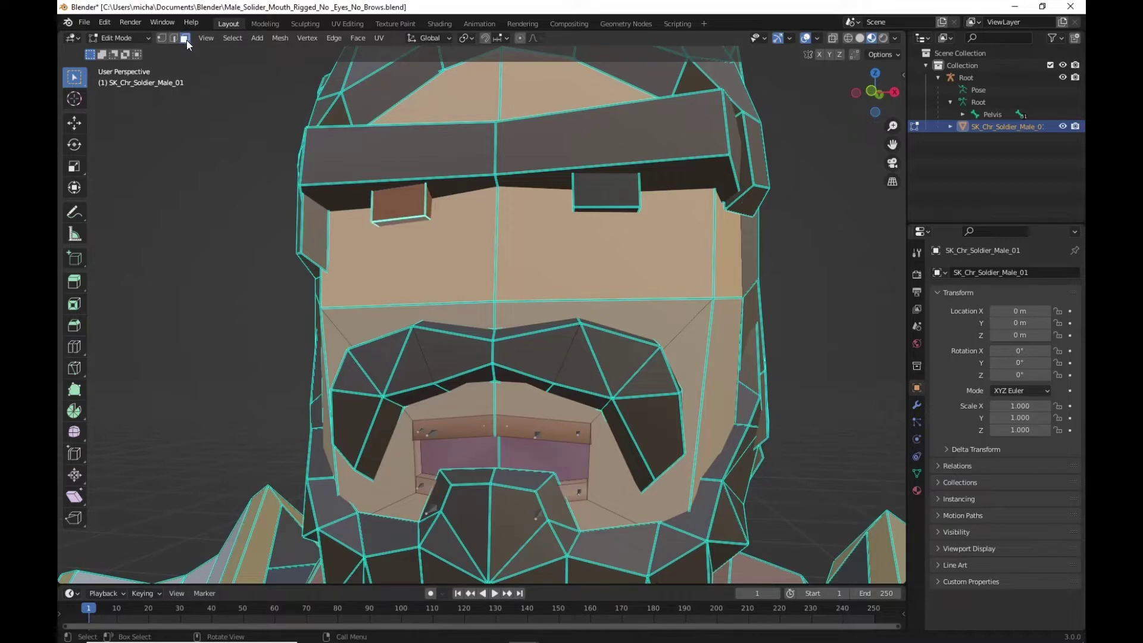
middle_click_drag(438, 224, 513, 237)
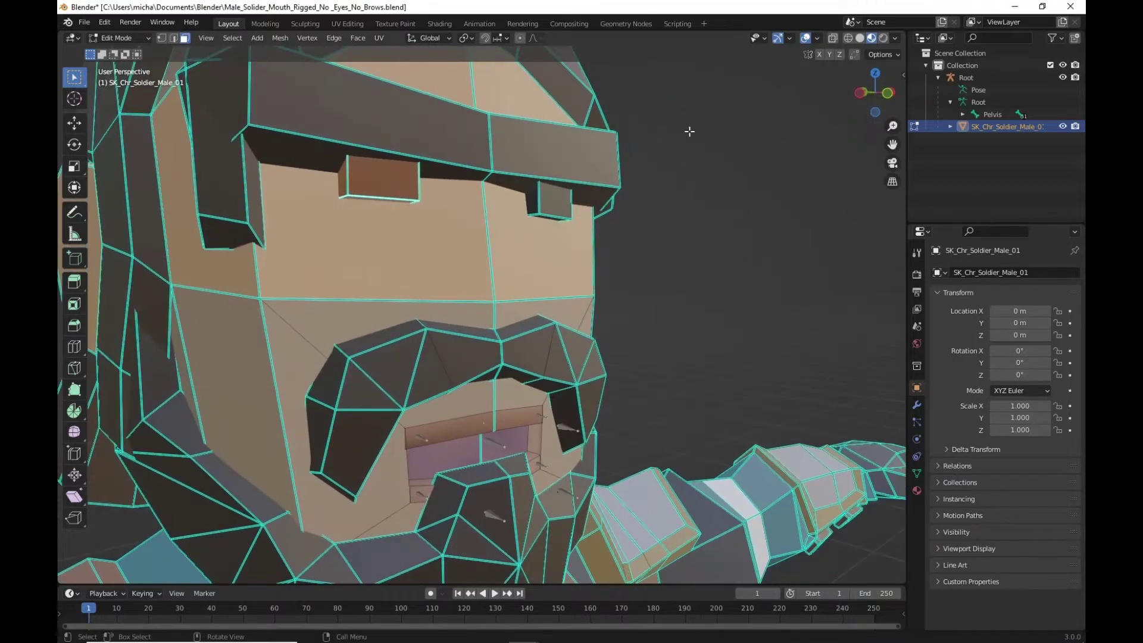
- In wireframe, move the eye-socket faces 0.185 m along global Y in front of the head
left_click(848, 38)
mouse_move(584, 201)
middle_mouse_down()
mouse_move(601, 236)
mouse_move(560, 226)
middle_mouse_up()
key("g")
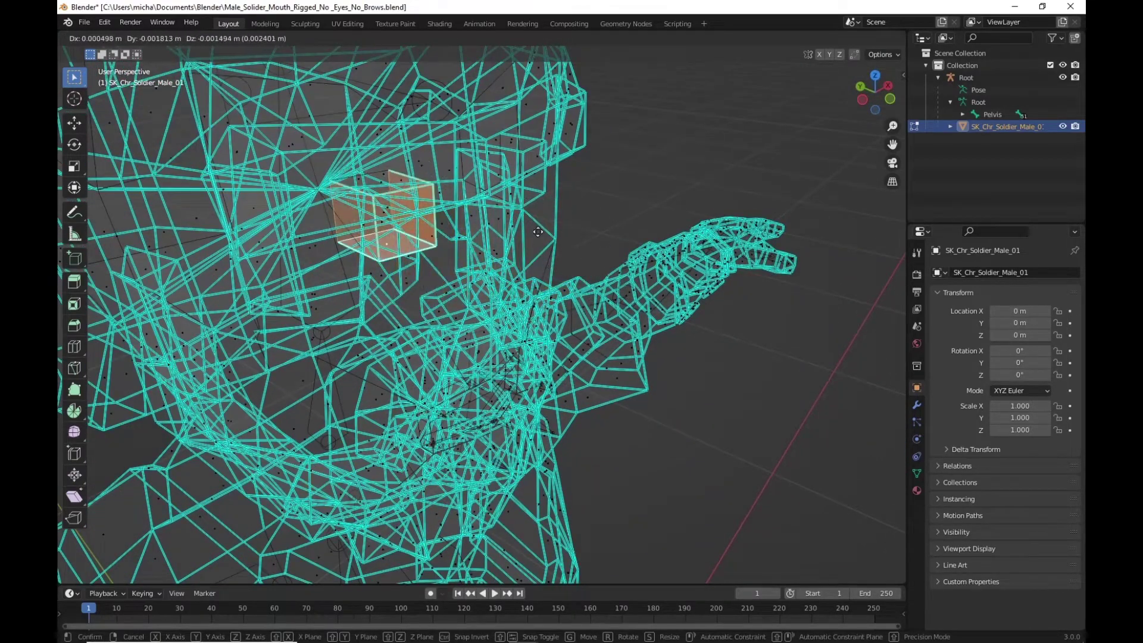
left_click(526, 219)
middle_click_drag(509, 214, 555, 197)
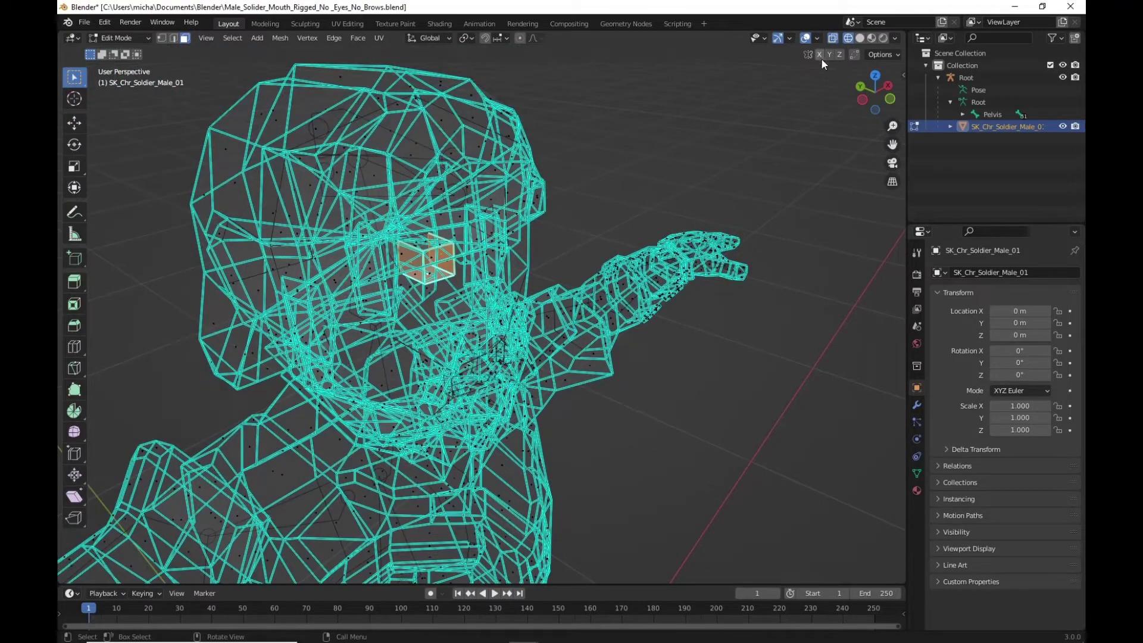
middle_click_drag(740, 280, 717, 257)
key("g")
key("y")
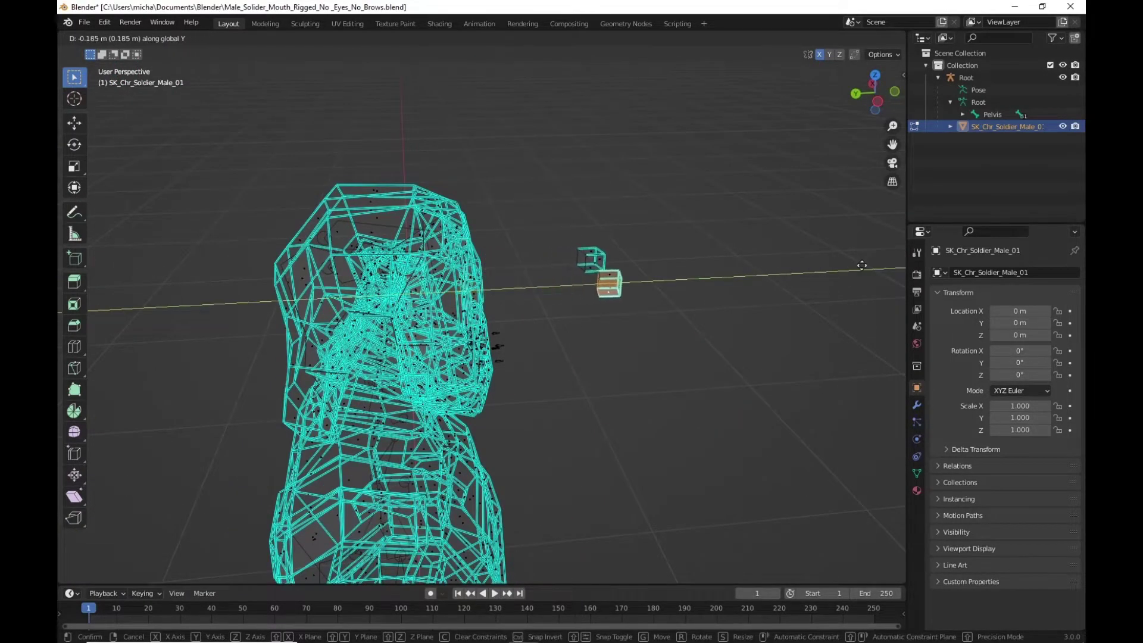
left_click(113, 323)
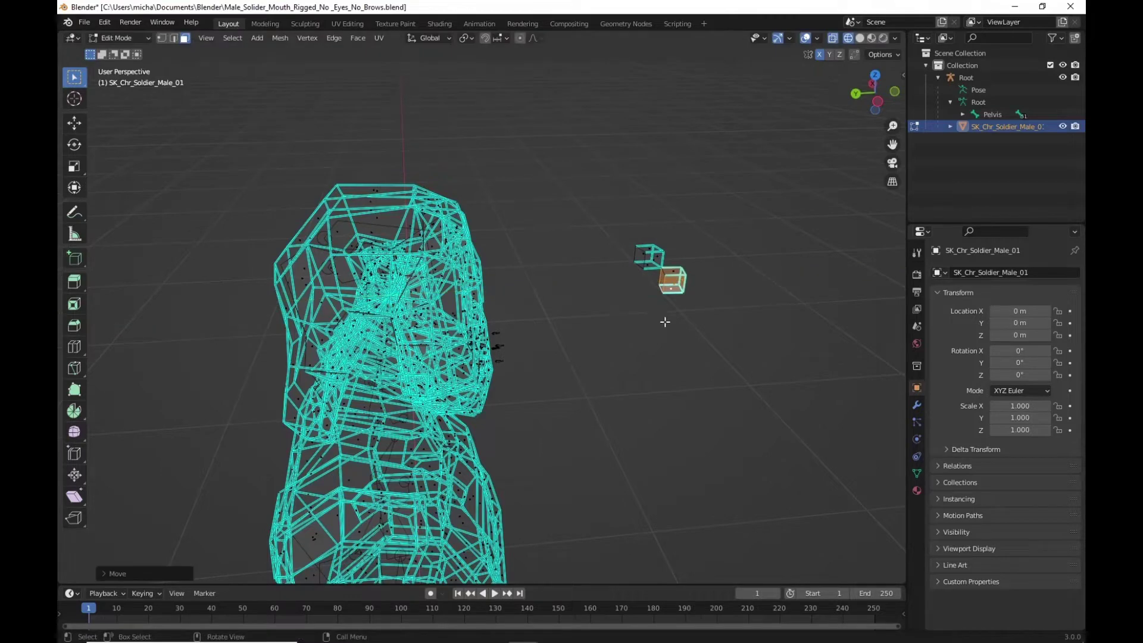
middle_click_drag(691, 307, 621, 310)
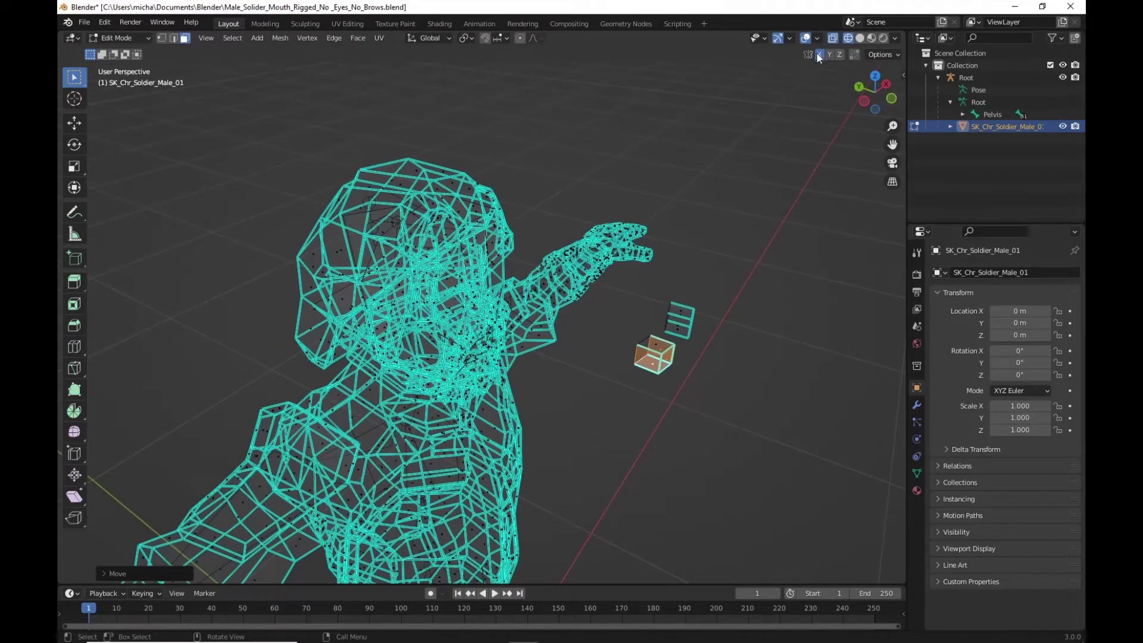
- In Material Preview, select the visor's front, side and right front faces
left_click(871, 37)
scroll(511, 330, "up", 6)
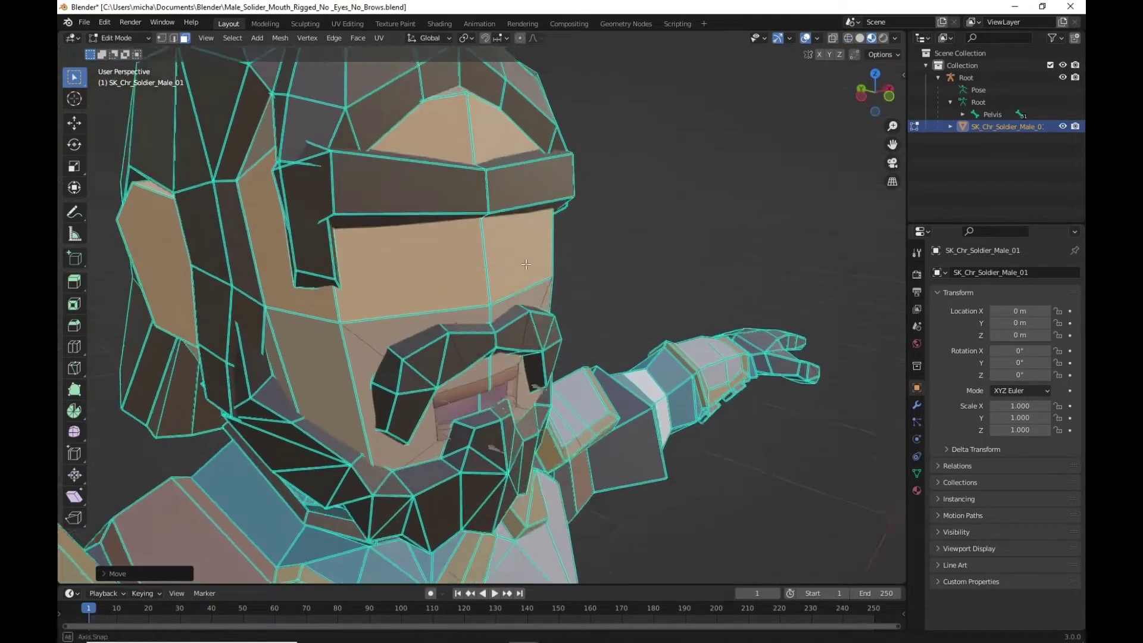
middle_click_drag(525, 263, 500, 250)
left_click(327, 203)
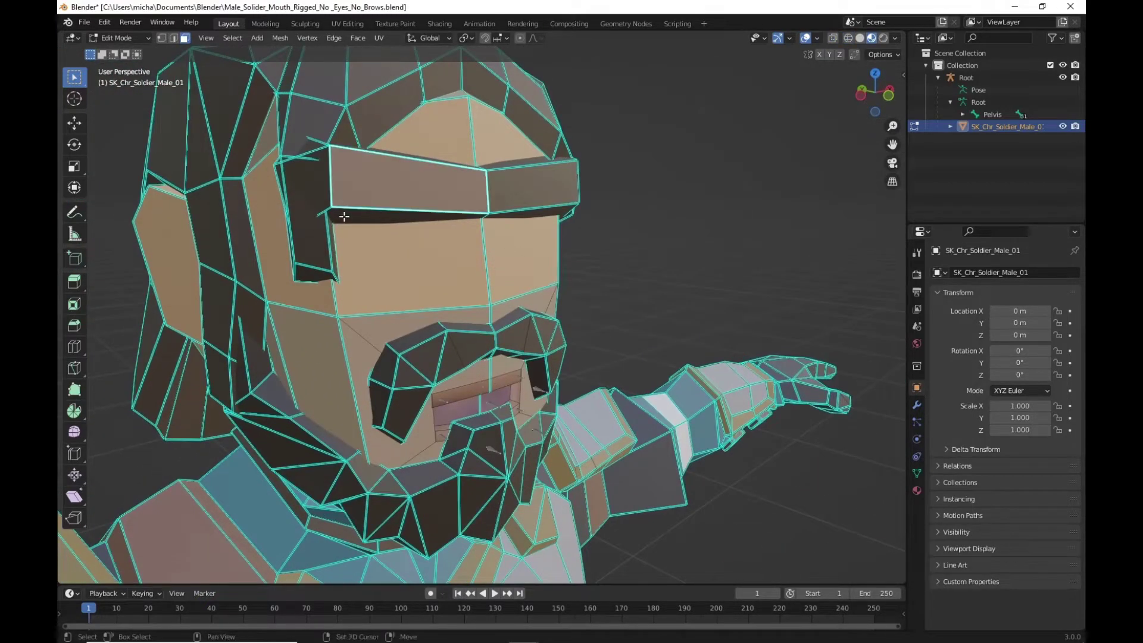
left_click(319, 160, "shift")
middle_click_drag(316, 145, 400, 173)
left_click(589, 169, "shift")
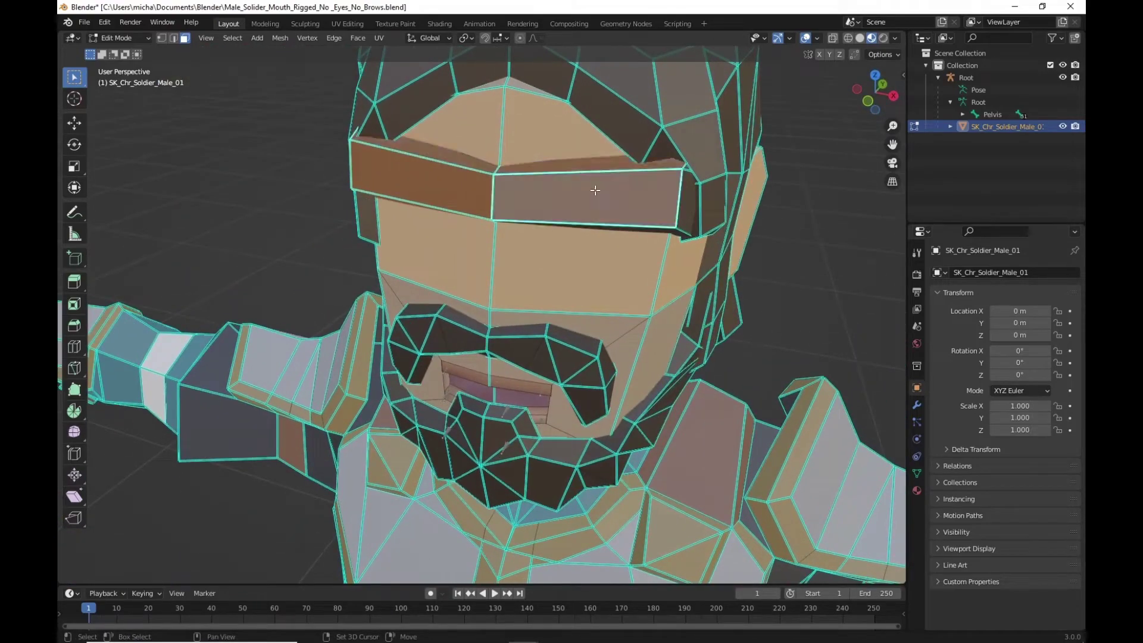
middle_click_drag(655, 231, 625, 234)
scroll(651, 209, "down", 4)
left_click(643, 182, "shift")
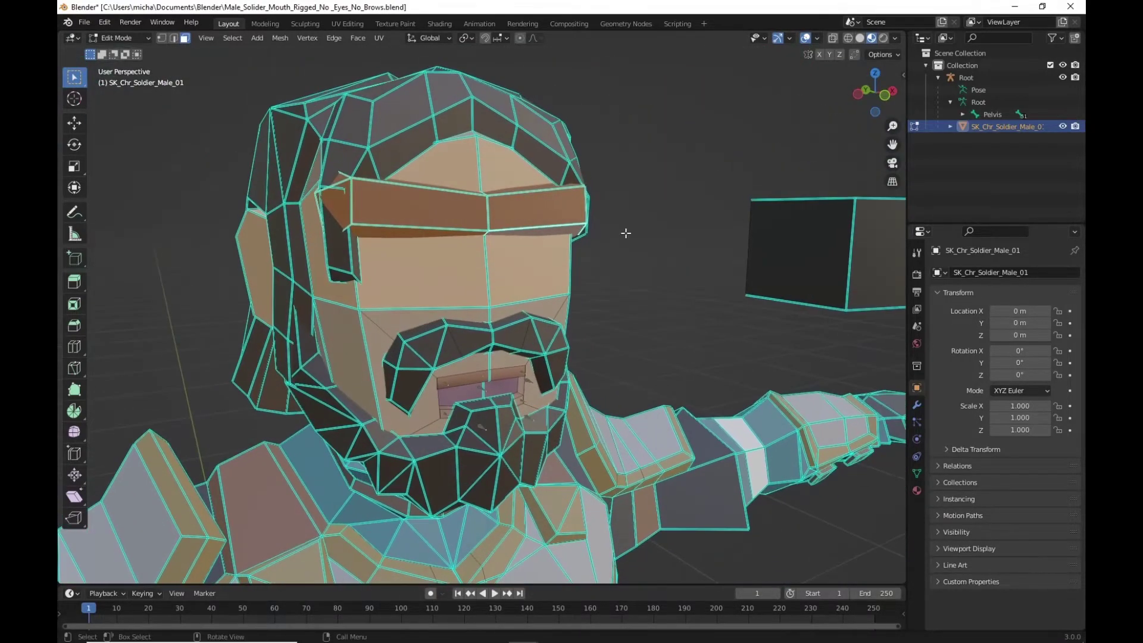
- In wireframe, move the visor faces 0.4785 m along global Y in front of the head
left_click(847, 38)
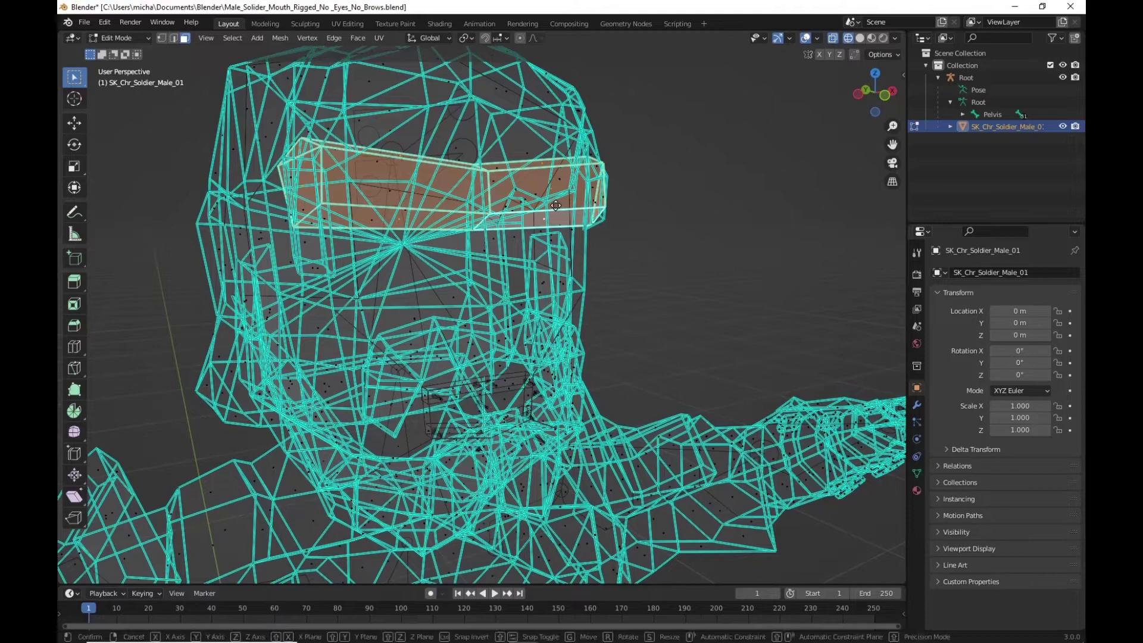
key("g")
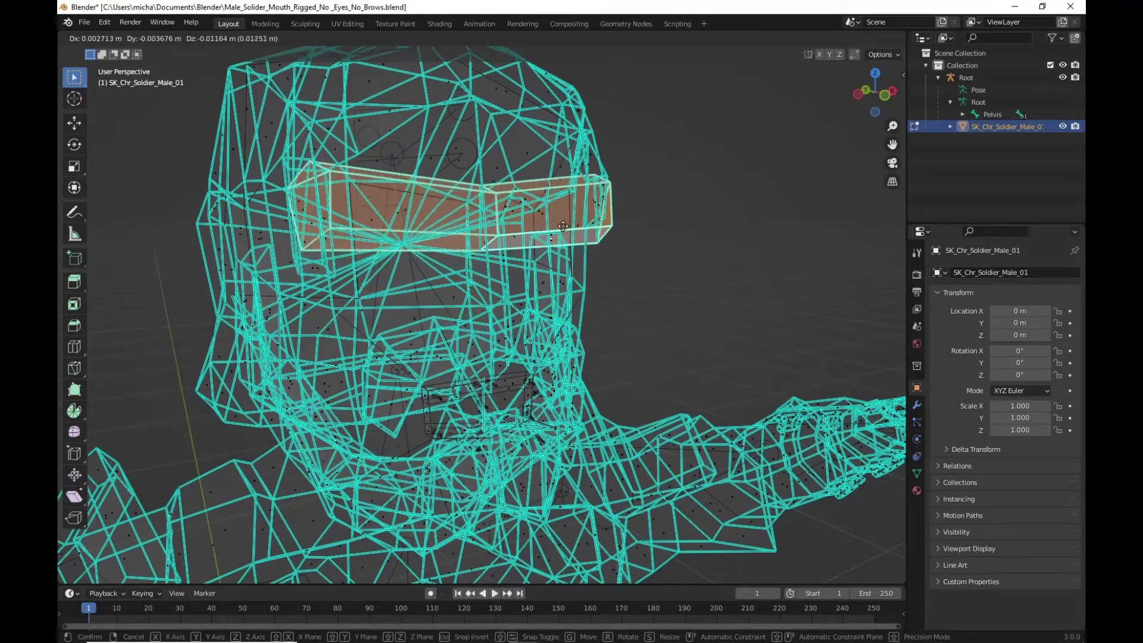
left_click(566, 230)
scroll(582, 223, "down", 3)
middle_click_drag(588, 238, 633, 247)
key("g")
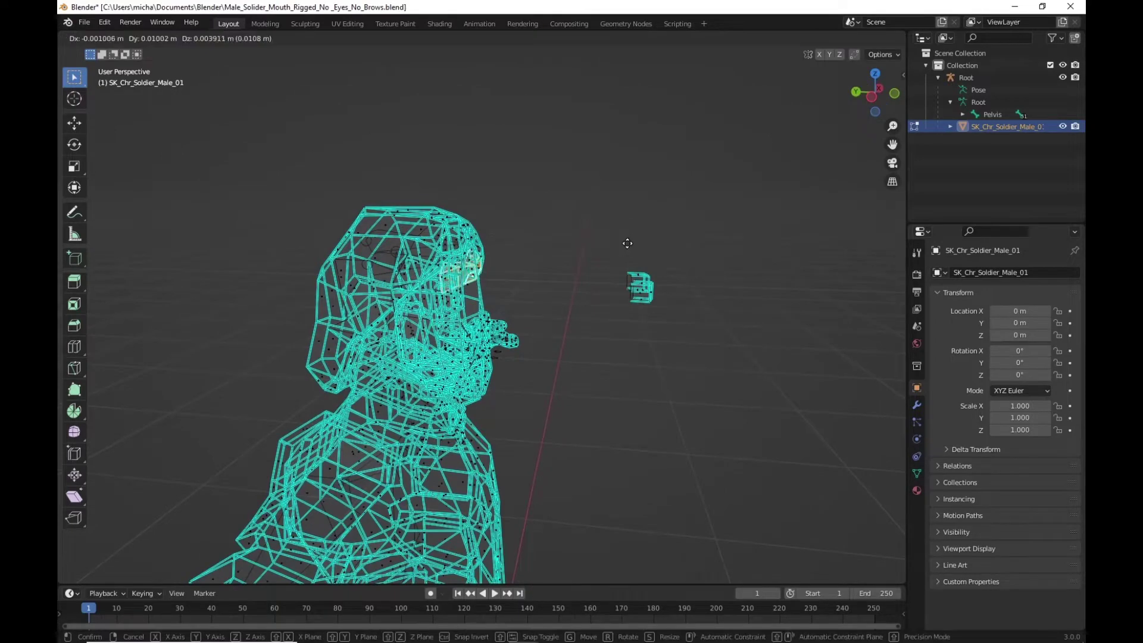
key("y")
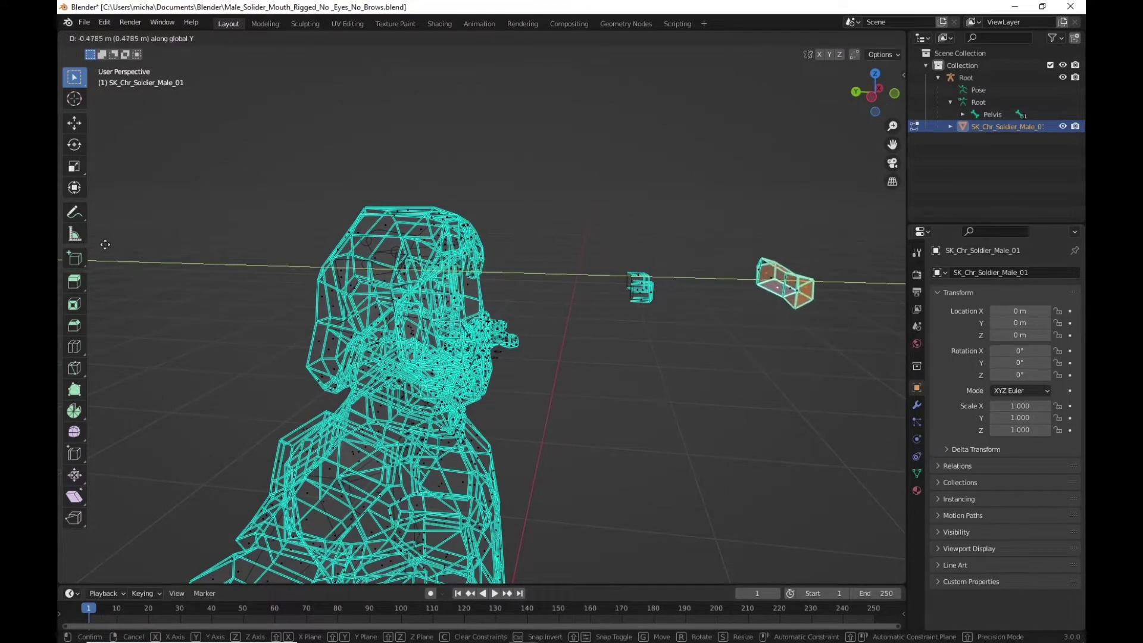
left_click(133, 246)
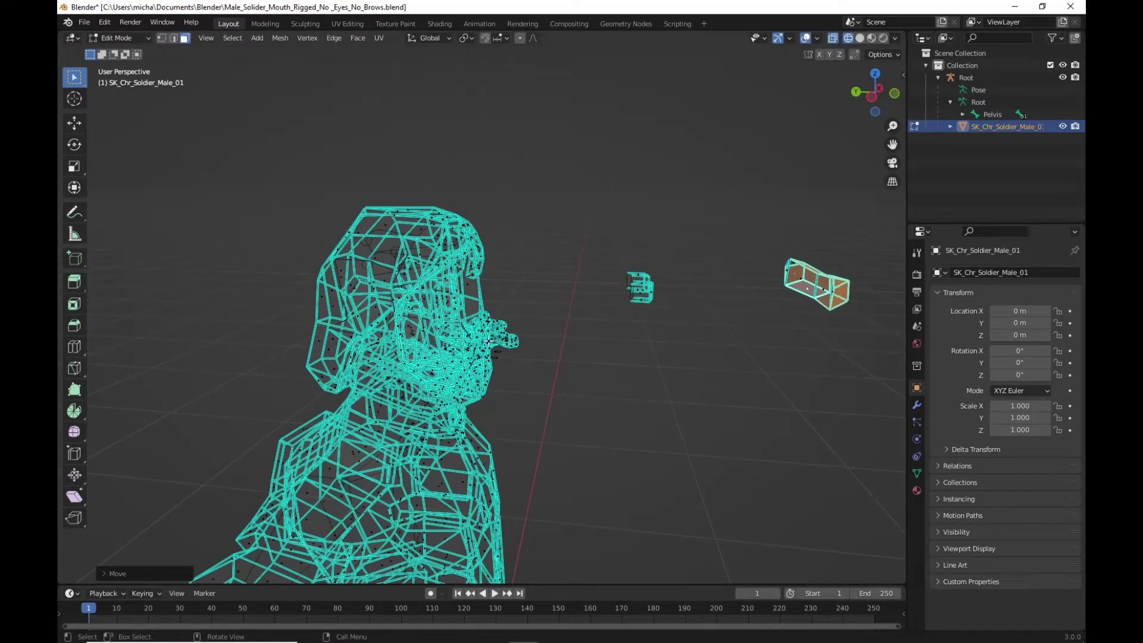
middle_click_drag(592, 272, 623, 179)
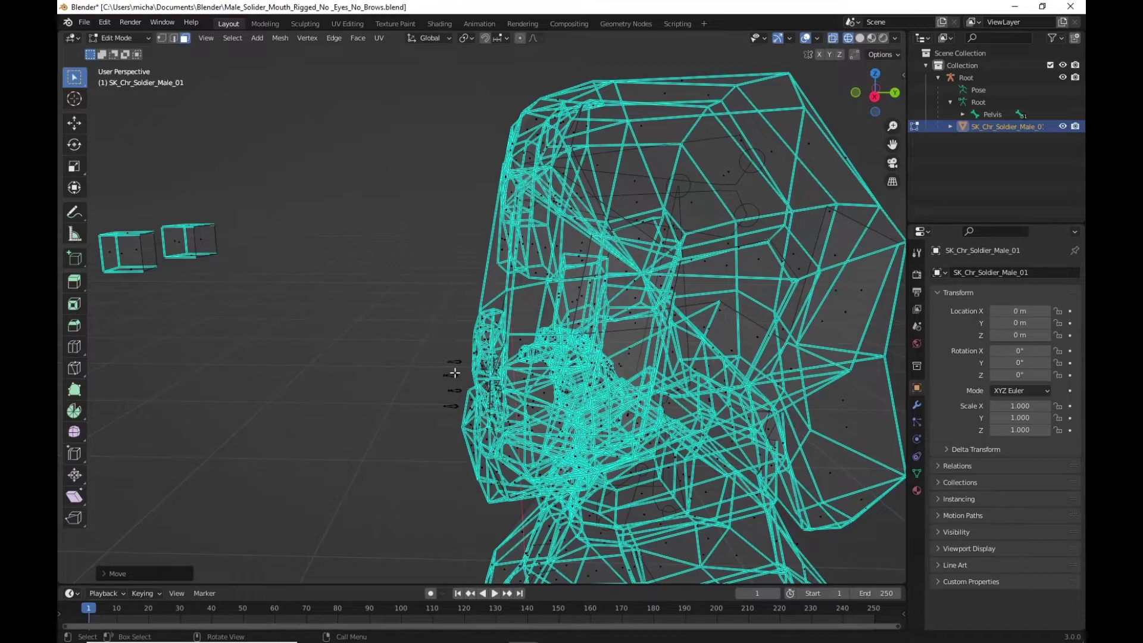
- Switch back to Object Mode and select the Root armature holding the face bones
middle_click_drag(459, 363, 496, 361)
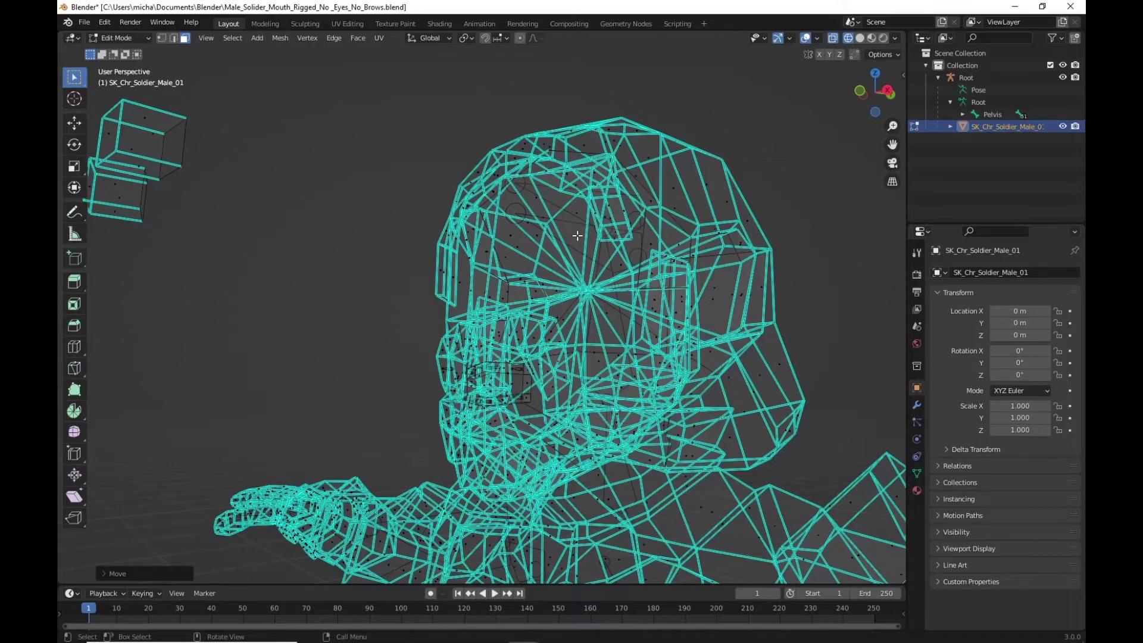
middle_click_drag(577, 236, 605, 211)
left_click(124, 35)
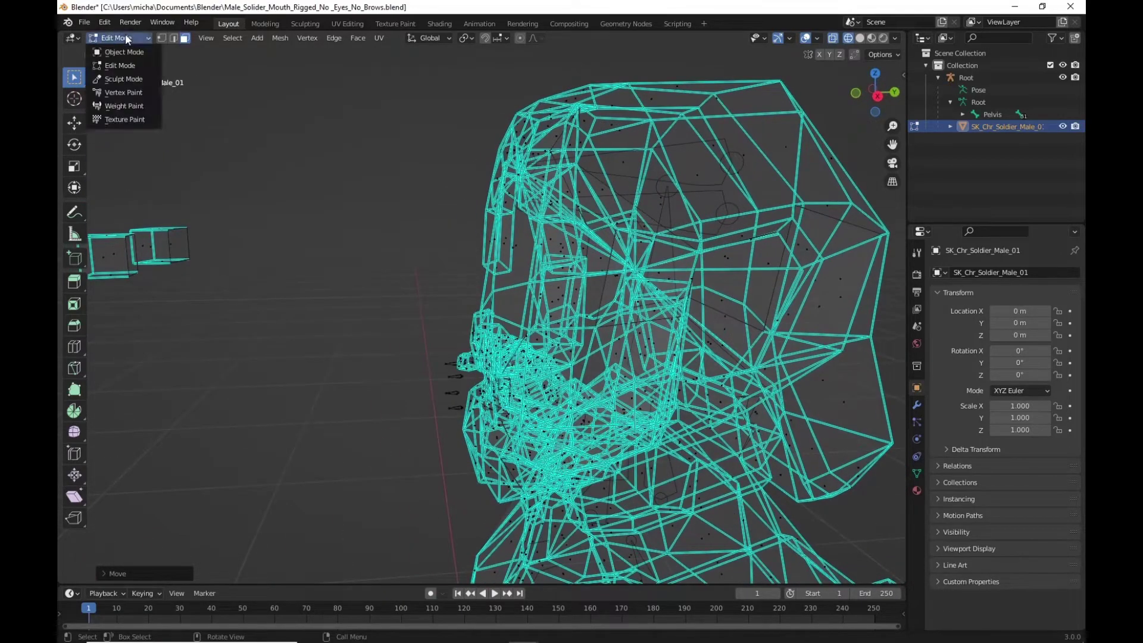
left_click(123, 50)
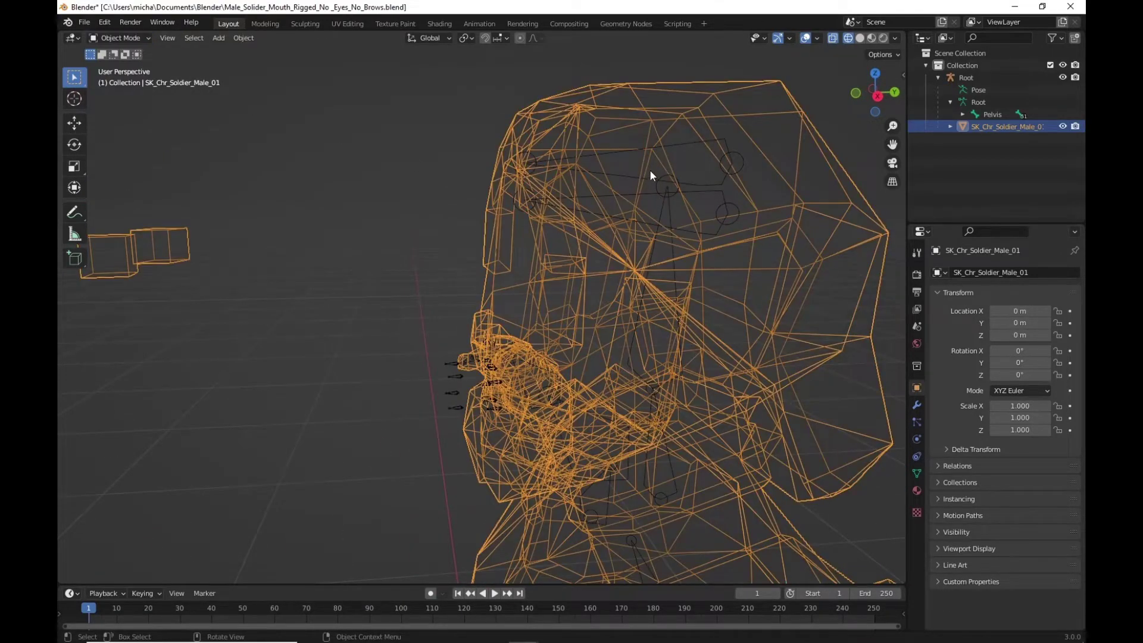
left_click(702, 165)
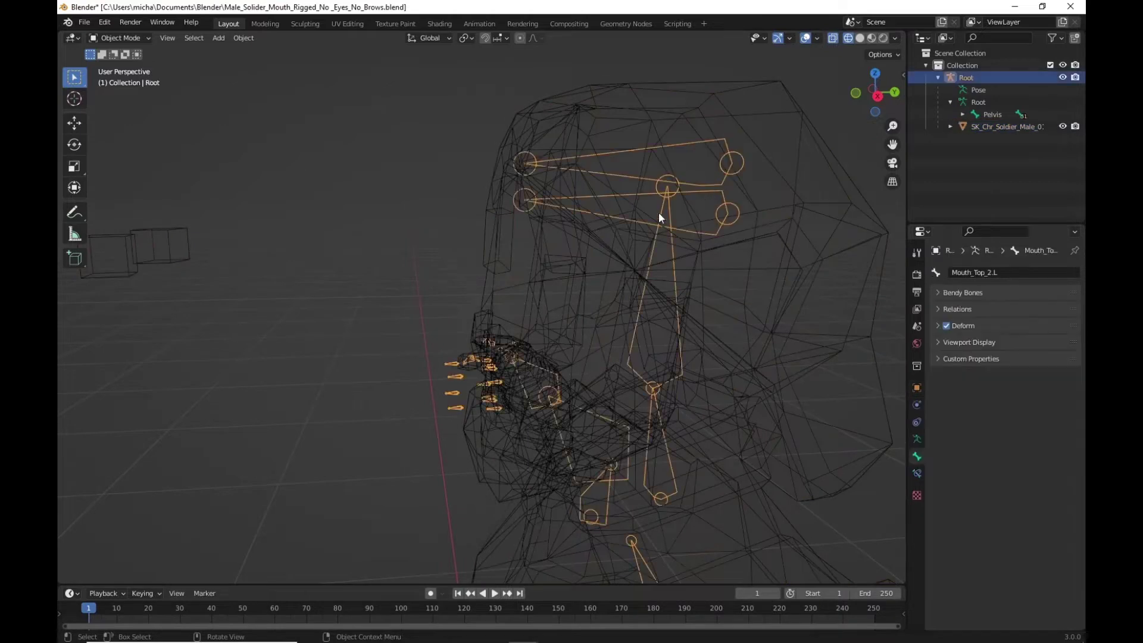
scroll(611, 241, "down", 2)
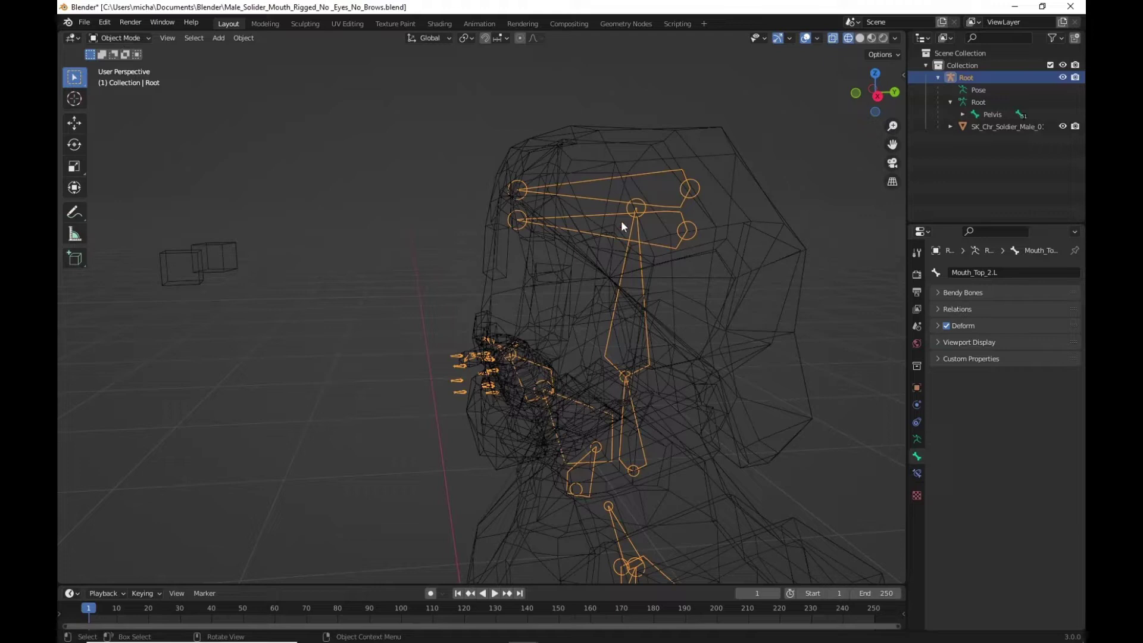
- In armature Edit Mode, move the eyebrows bone forward along Y in front of the face
key("Tab")
left_click(652, 231)
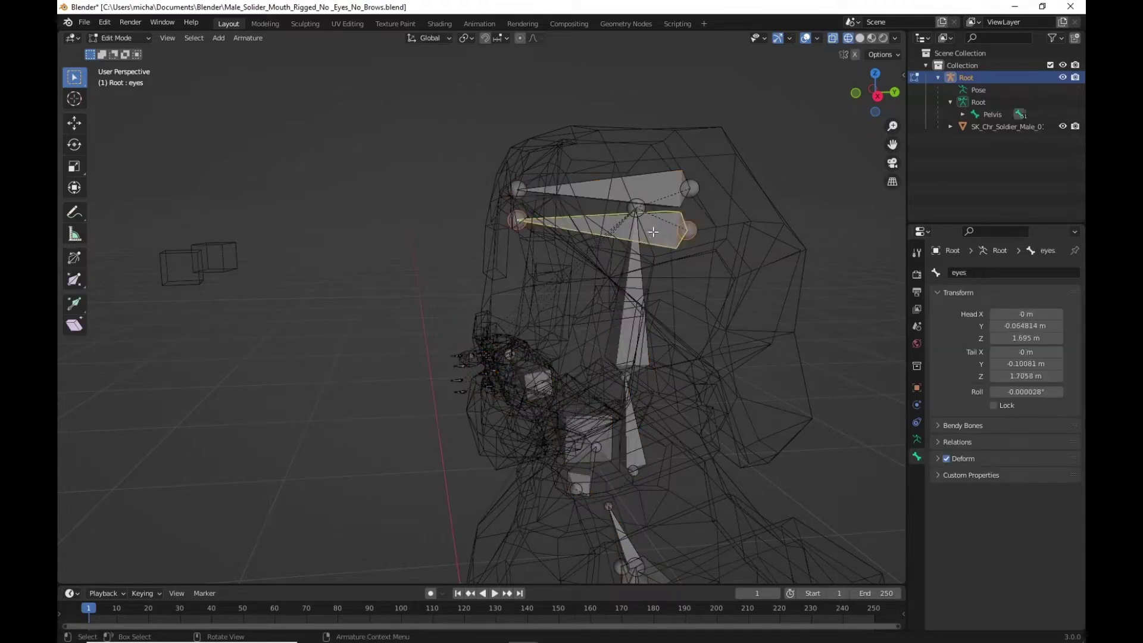
key("g")
key("y")
left_click(634, 191)
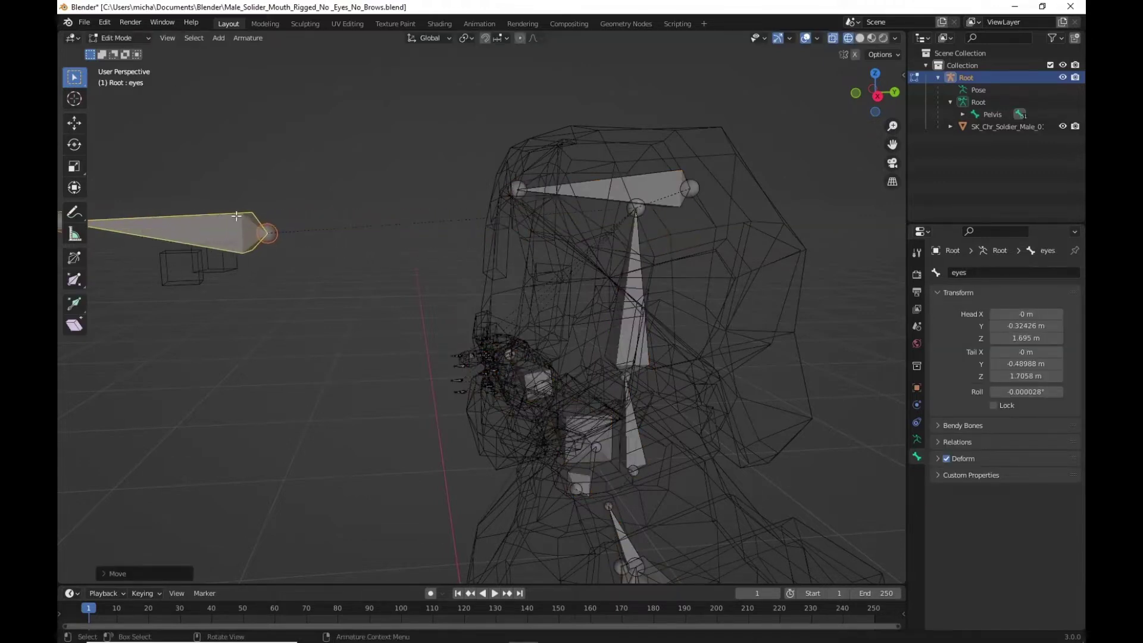
left_click(634, 191)
scroll(645, 191, "down", 4)
key("g")
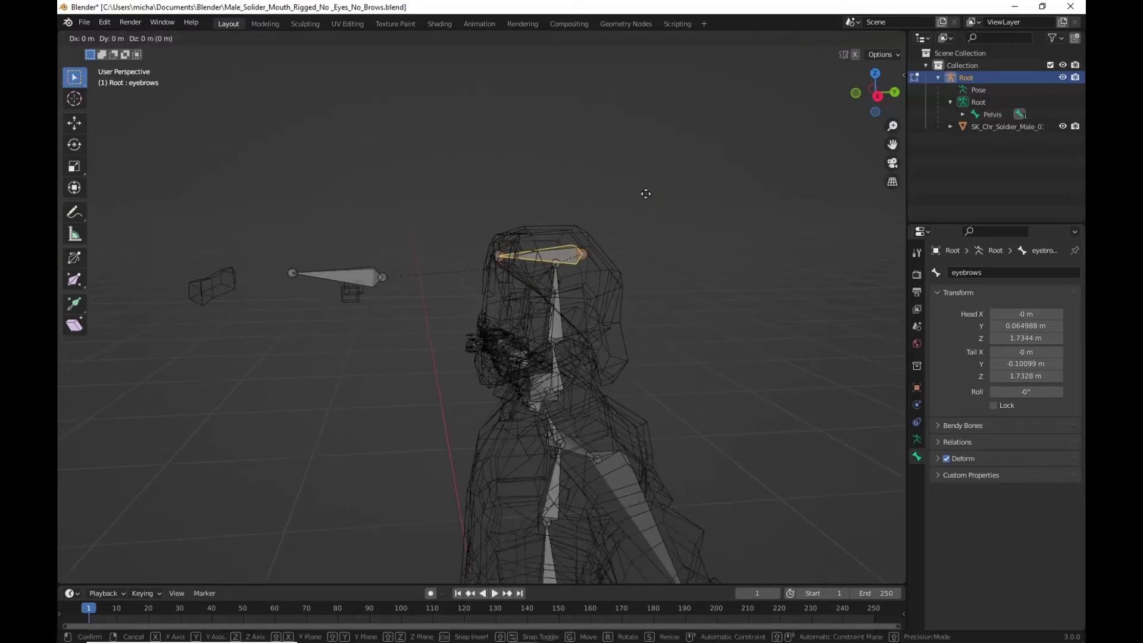
key("y")
left_click(271, 203)
scroll(625, 237, "up", 3)
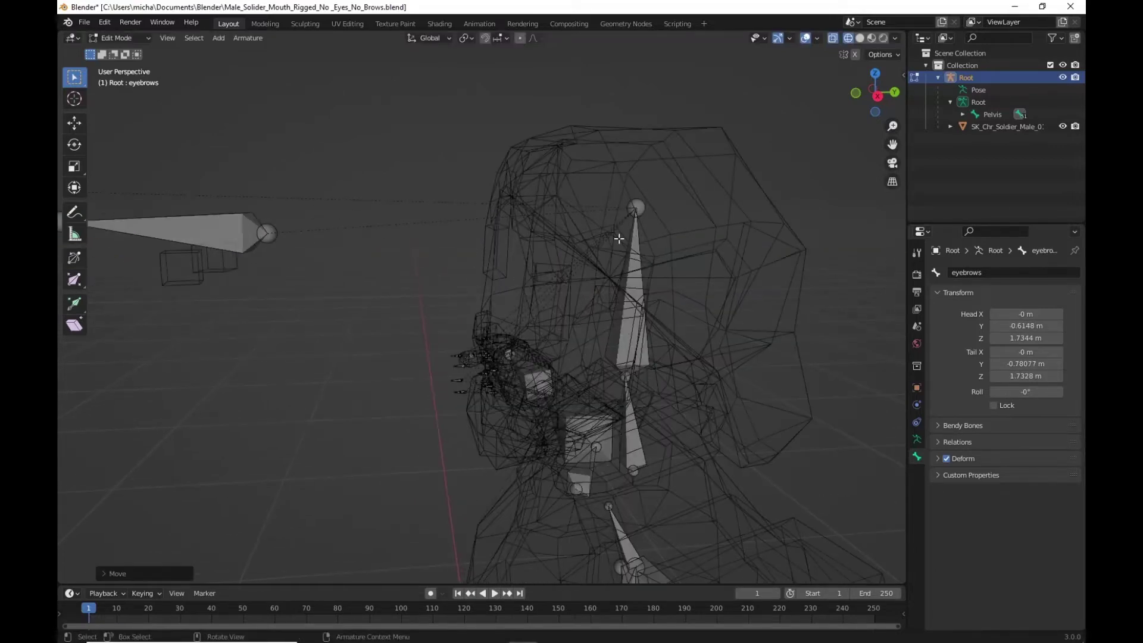
- Extrude a new bone, head.001, forward along Y from the head bone's tip
left_click(636, 210)
key("e")
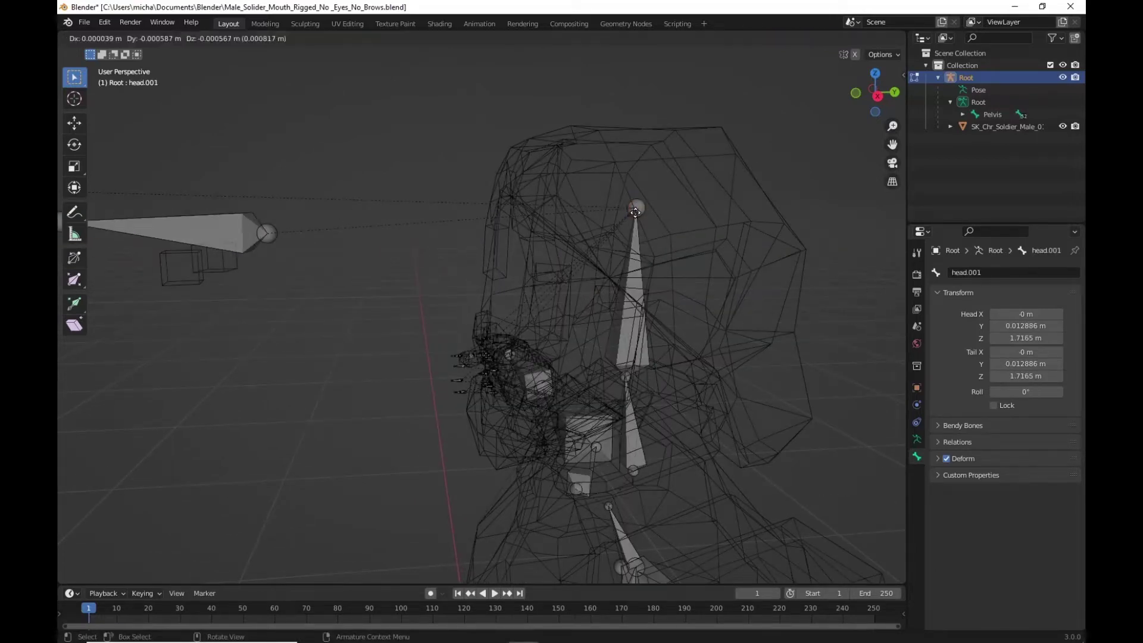
key("y")
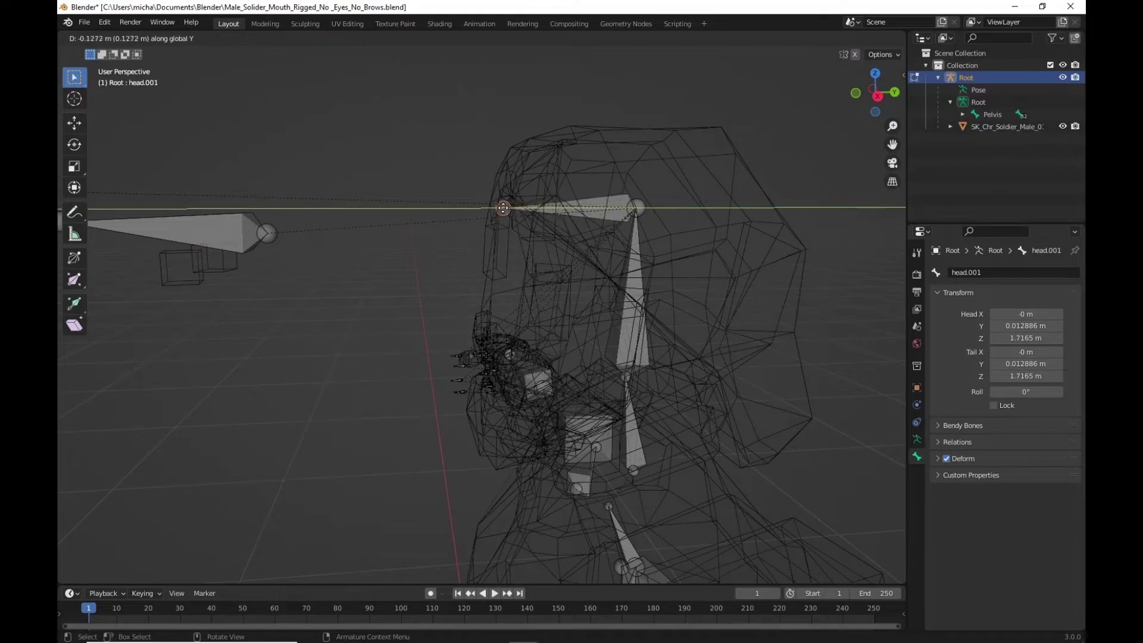
left_click(502, 207)
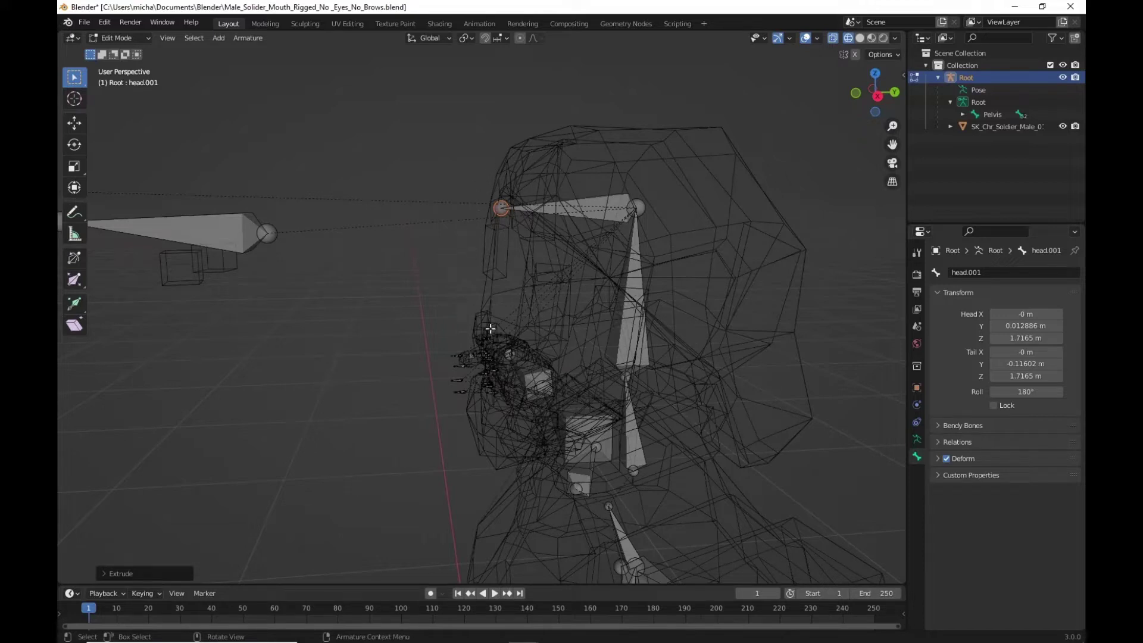
middle_click_drag(341, 273, 355, 256)
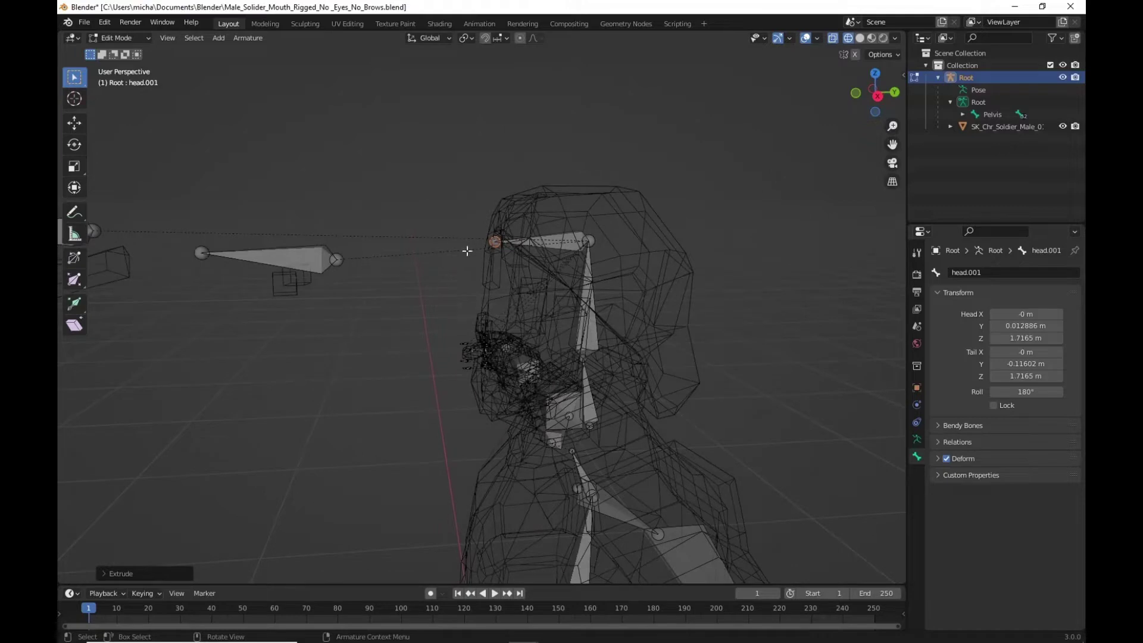
left_click(294, 268)
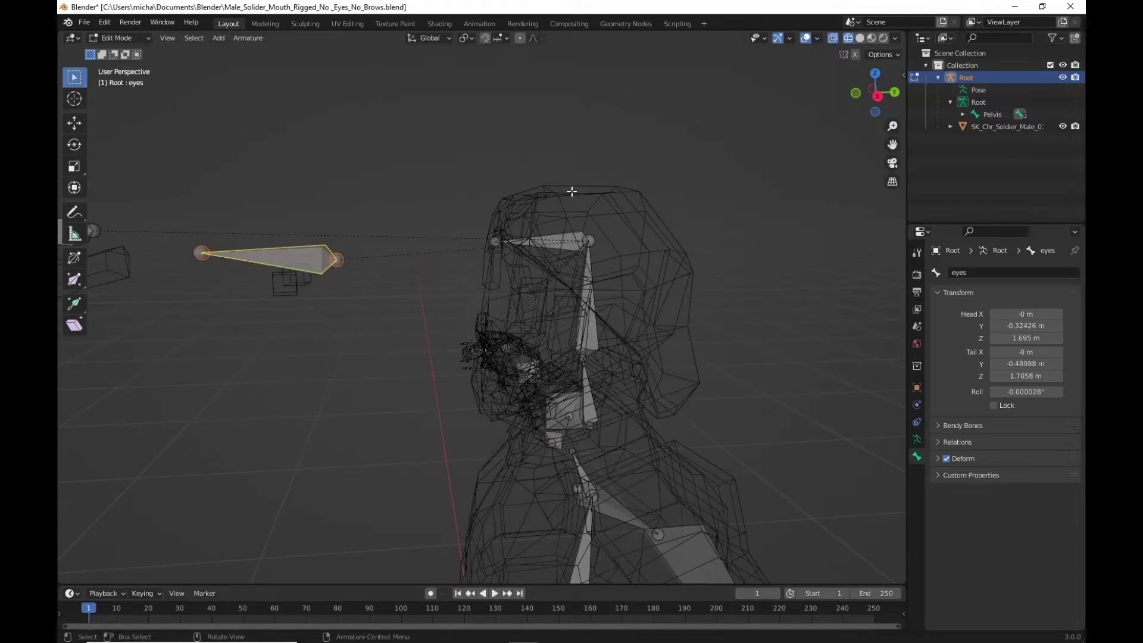
- In right side view, rotate the eyes bone -90° about X, shrink it, and slide it along Y toward the face
left_click(877, 96)
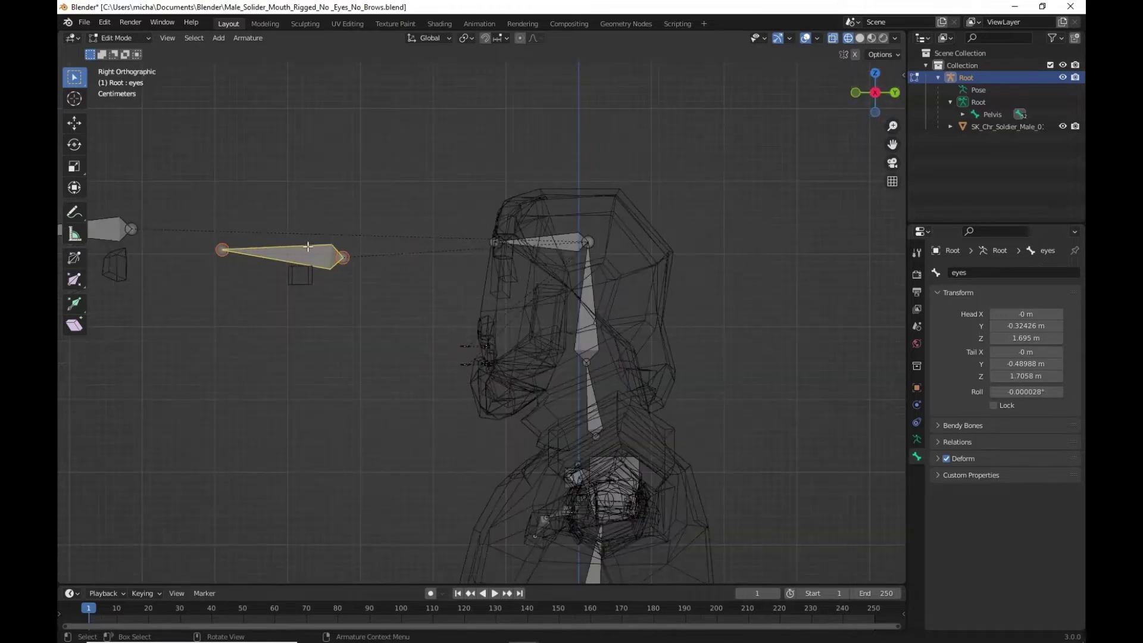
key("r")
key("x")
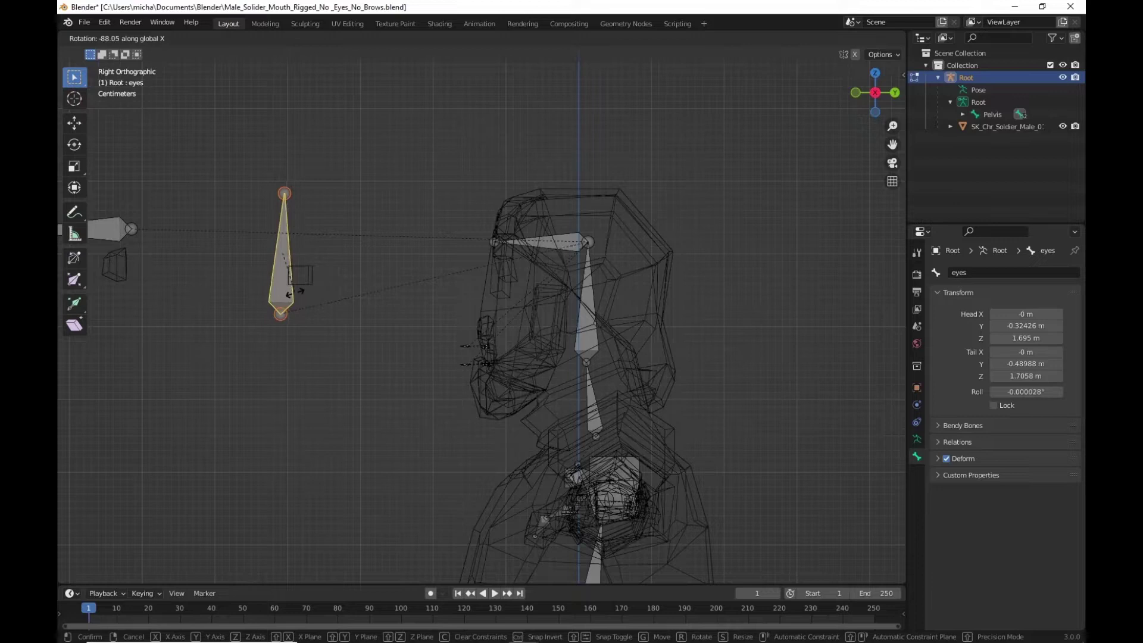
left_click(295, 292)
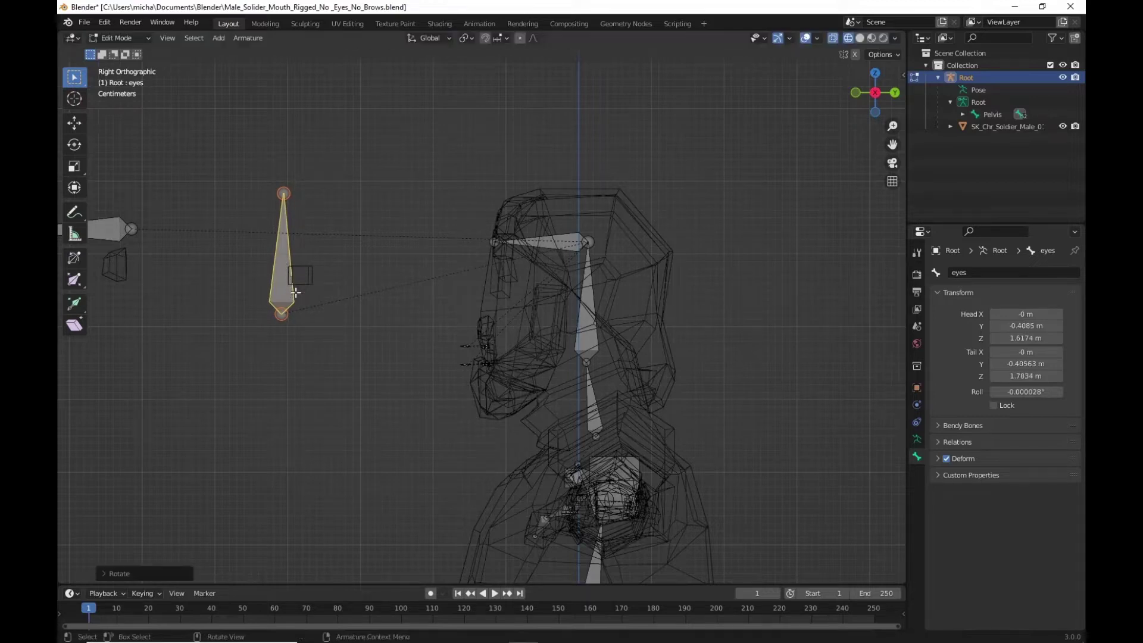
key("s")
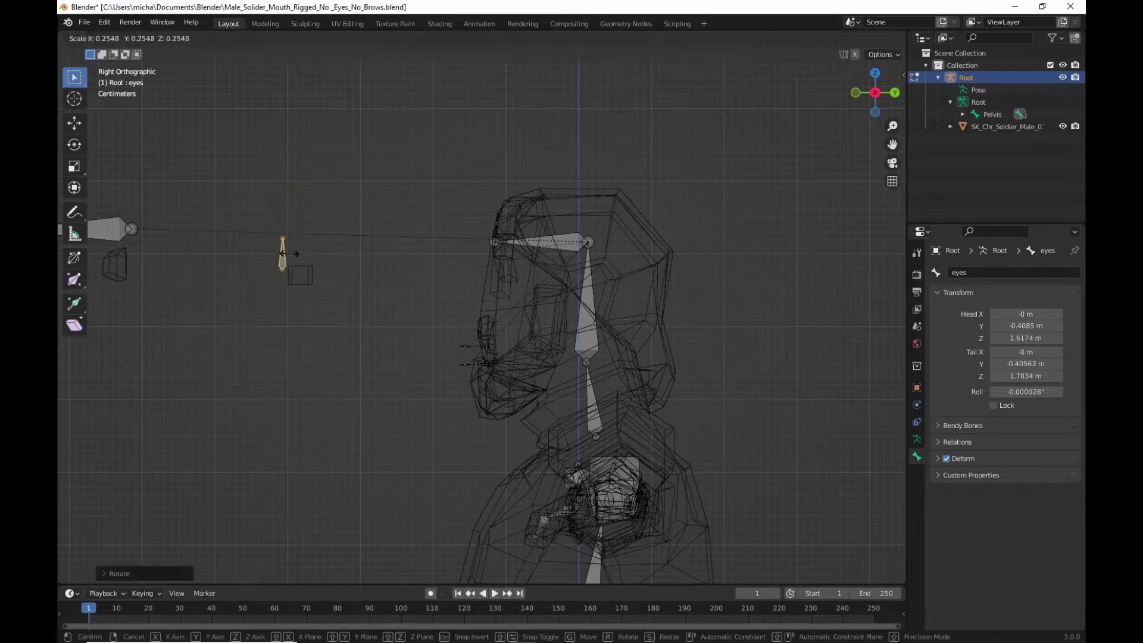
left_click(289, 254)
key("g")
key("x")
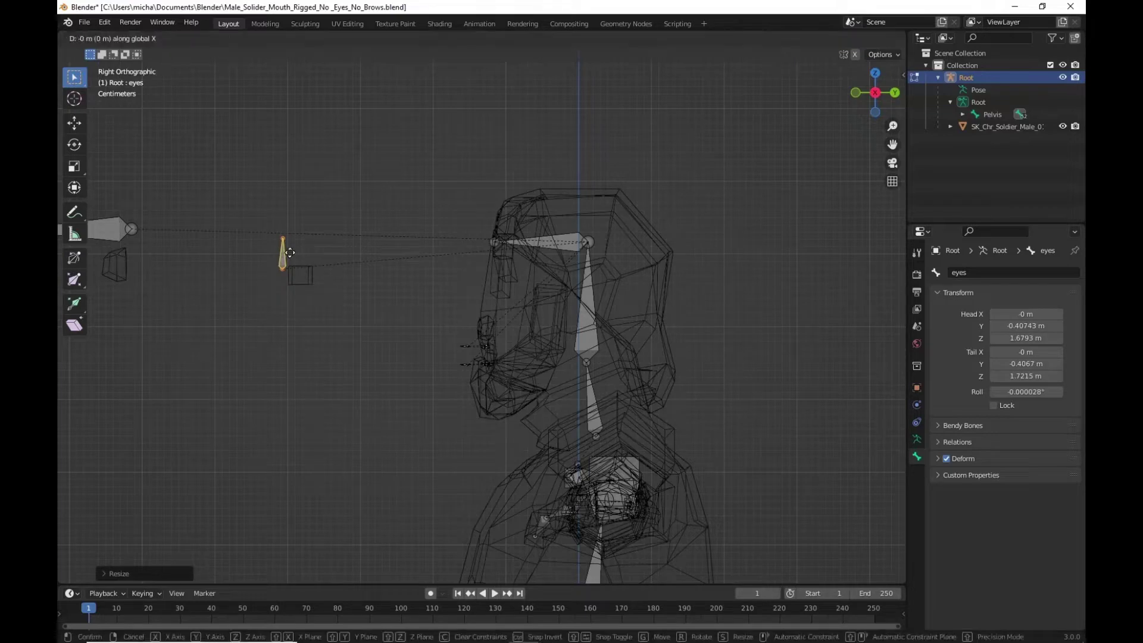
key("y")
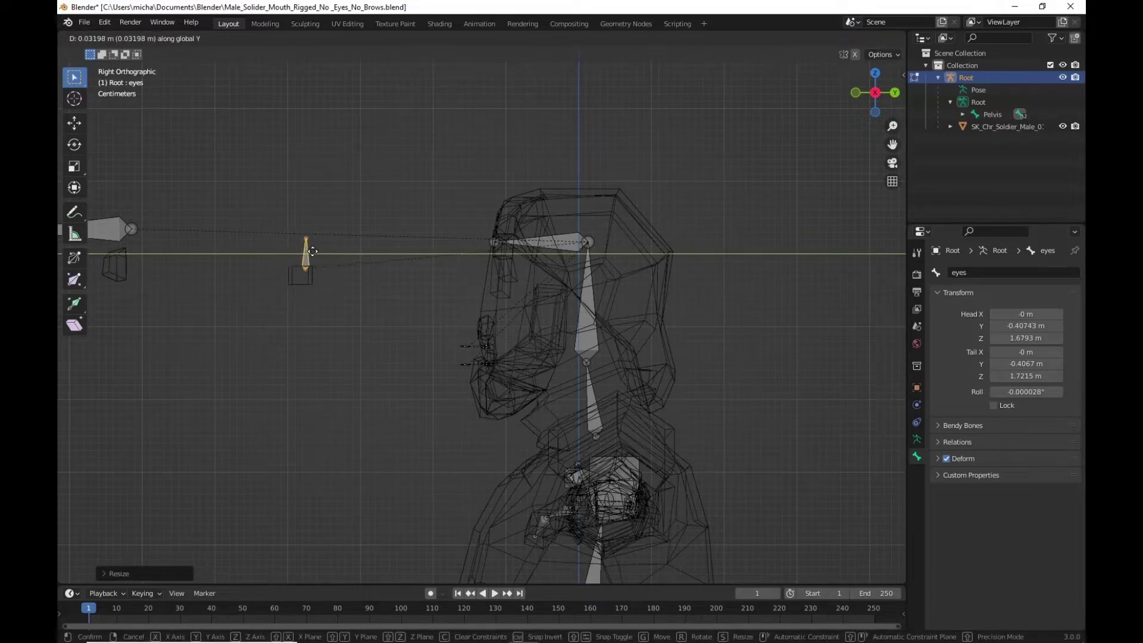
left_click(309, 250)
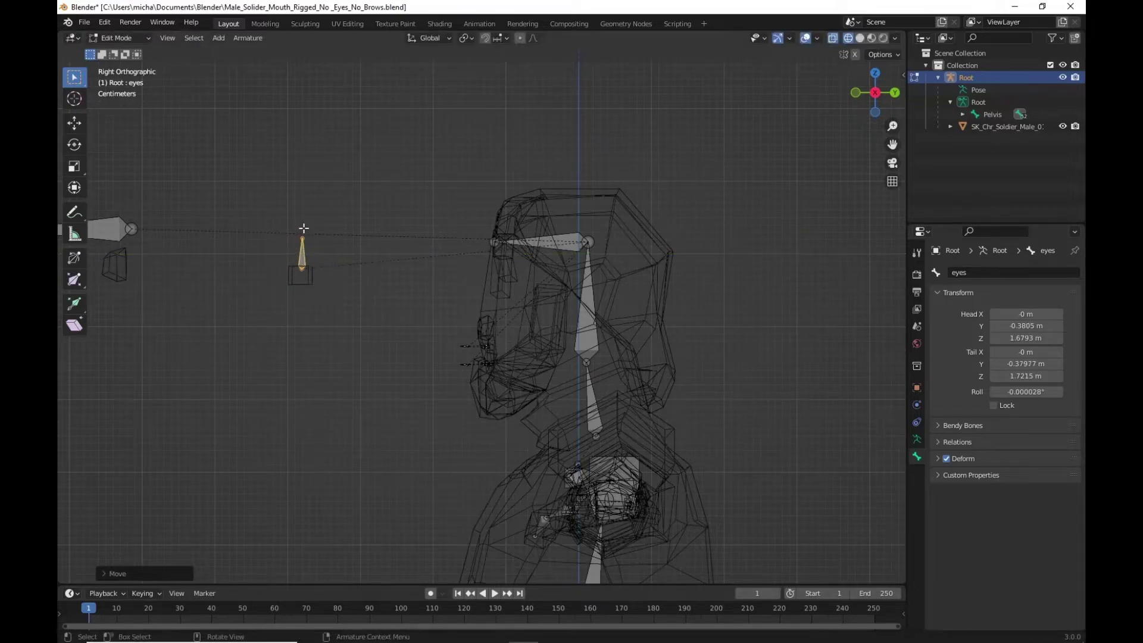
- Turn off Deform for the eyes bone
middle_click_drag(304, 230, 384, 248)
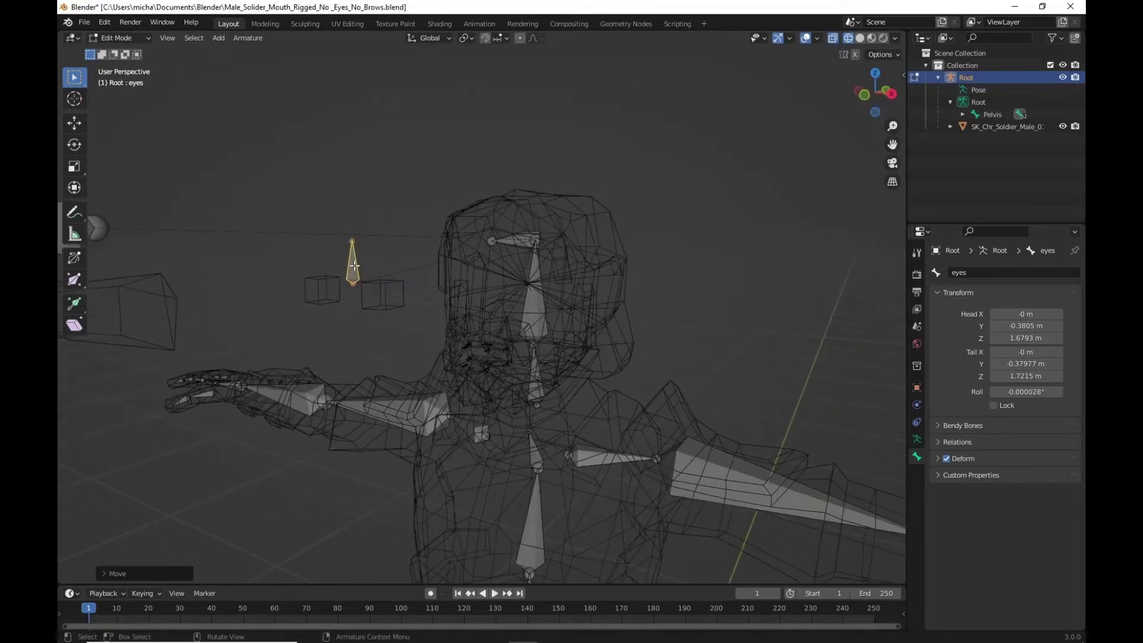
left_click(946, 459)
middle_click_drag(351, 302, 343, 245)
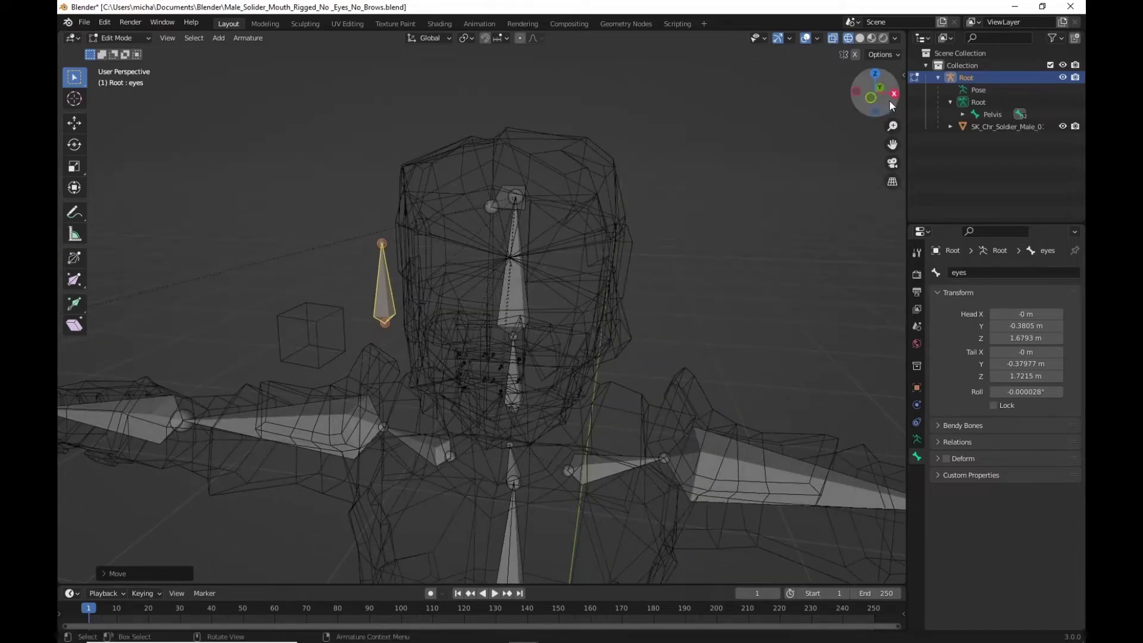
left_click(894, 94)
scroll(296, 223, "down", 3)
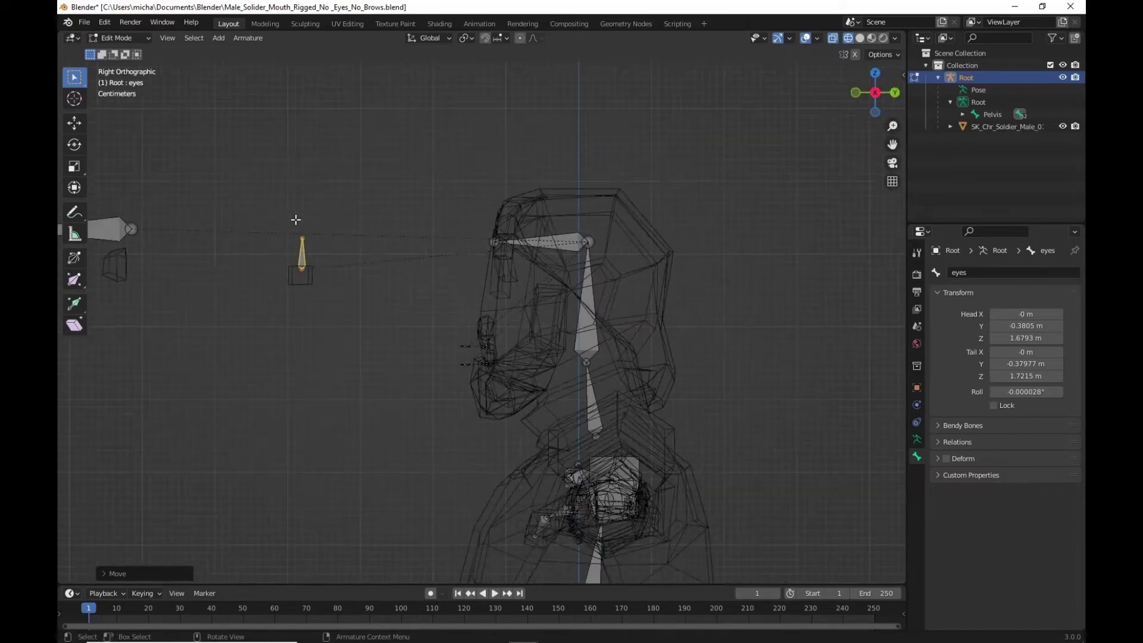
- Duplicate the eyes bone forward along Y and rename the original Eye_Main
key("shift+d")
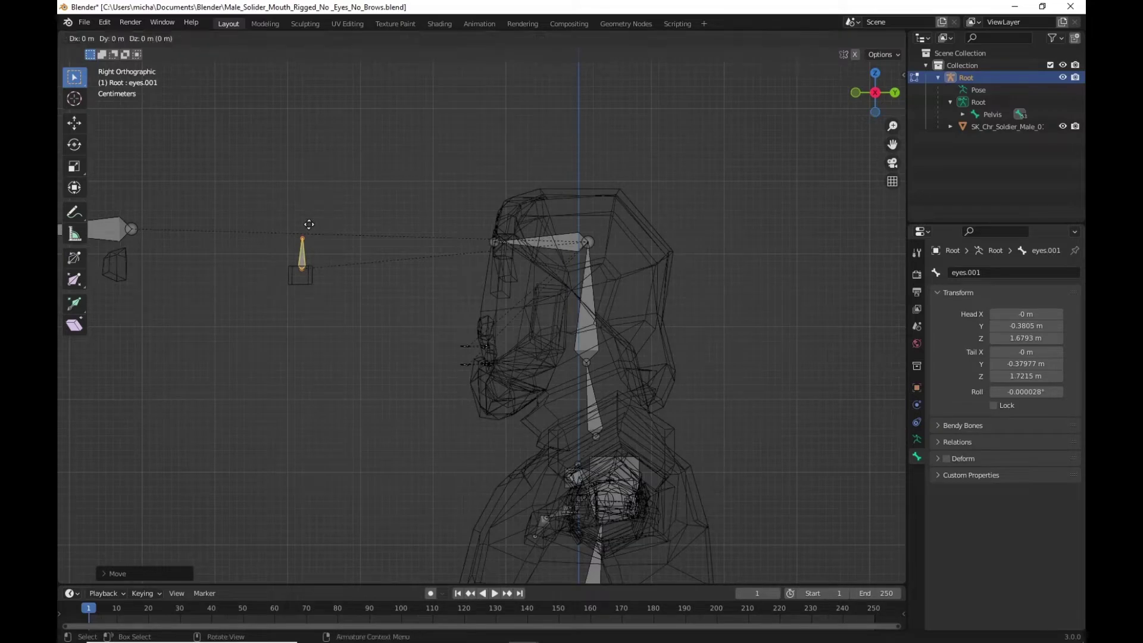
key("y")
left_click(201, 217)
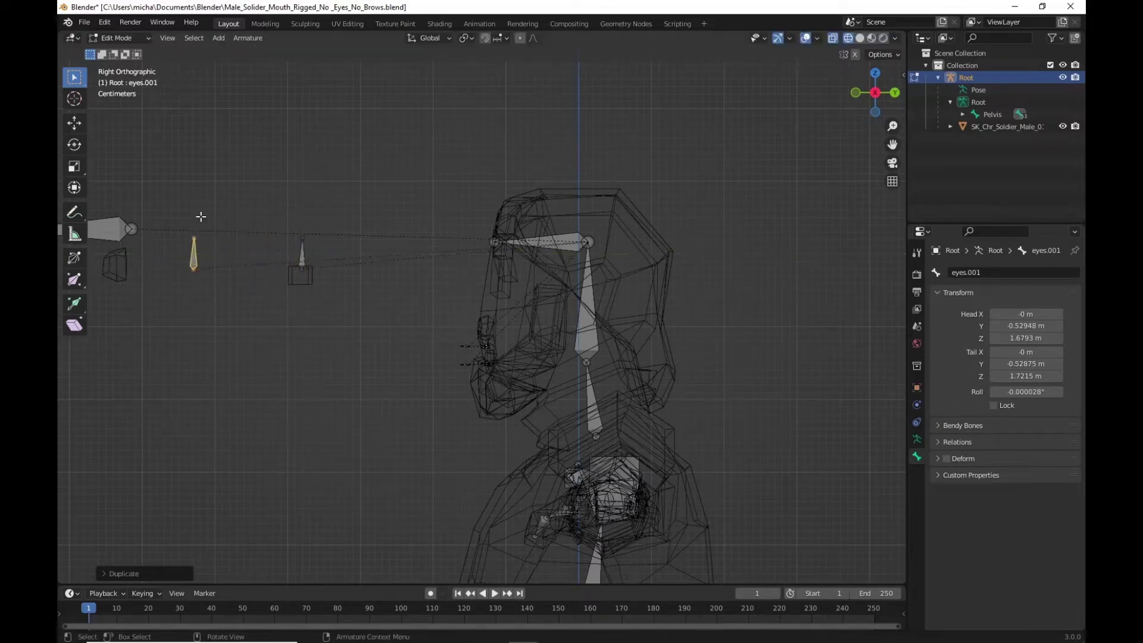
left_click(303, 255)
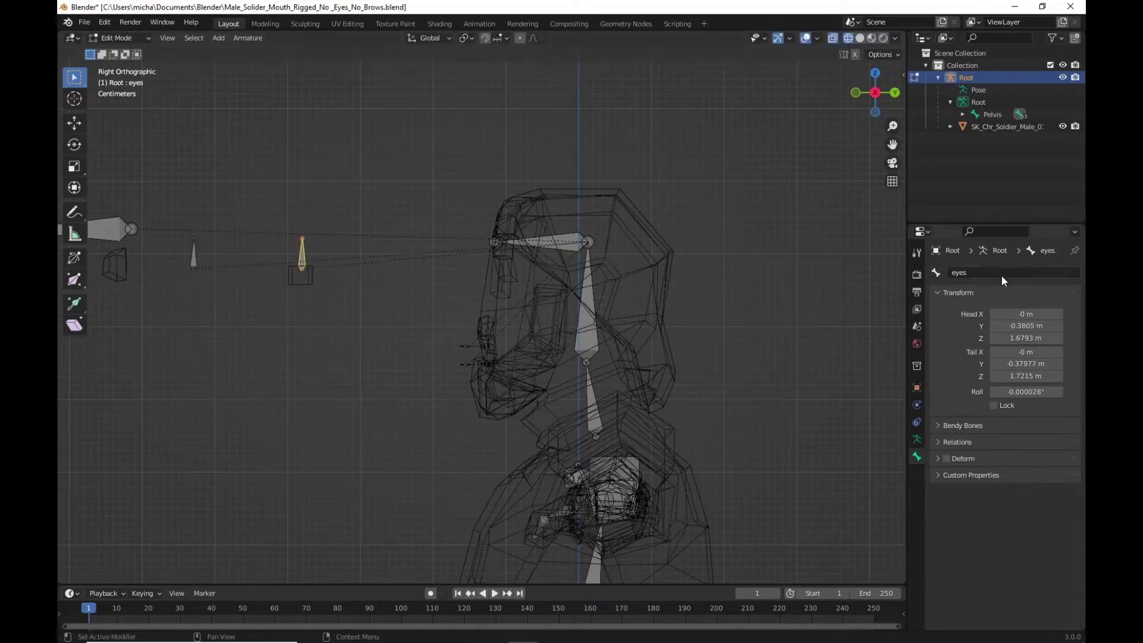
left_click(987, 269)
type("Eye")
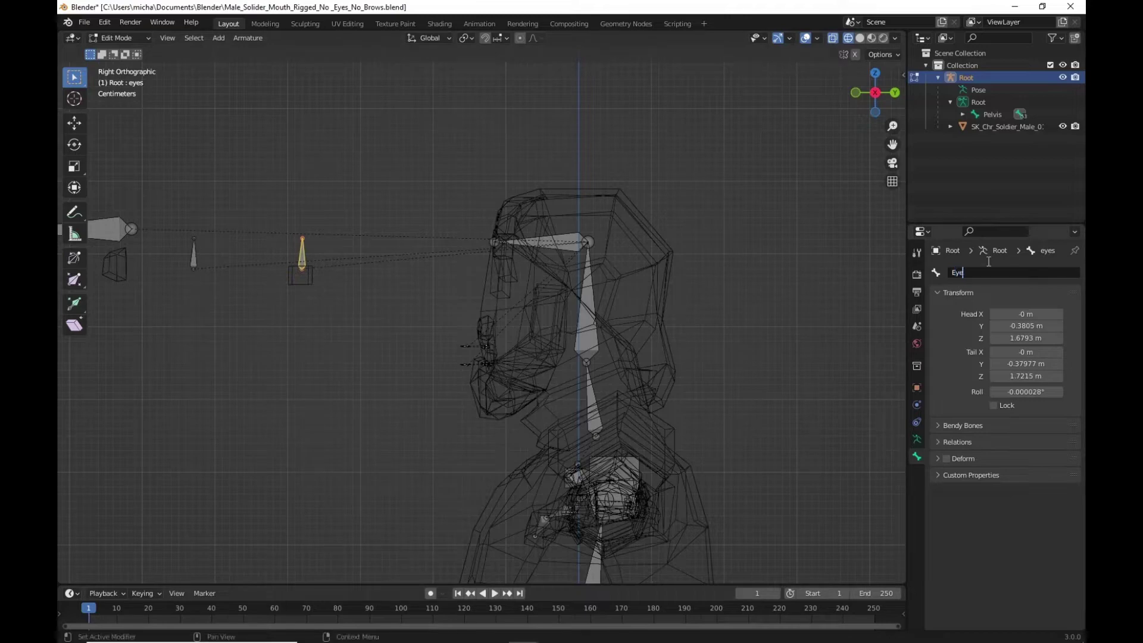
type("_Main")
key("Return")
- Rename the duplicated bone Eye_Main_Cont
left_click(193, 254)
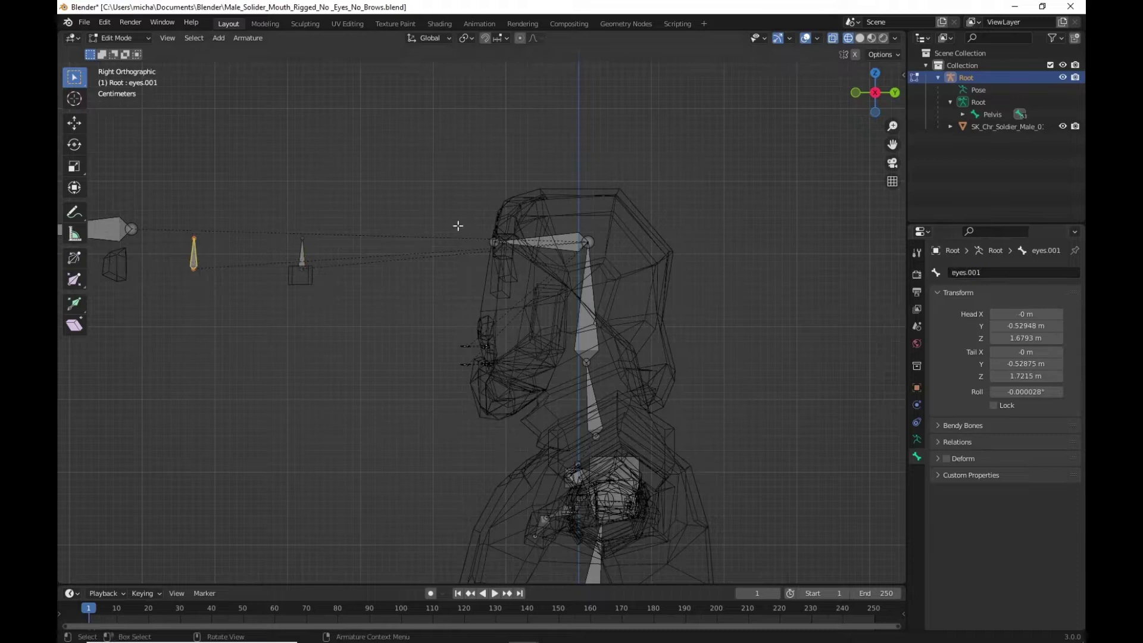
left_click(999, 271)
type("Eye")
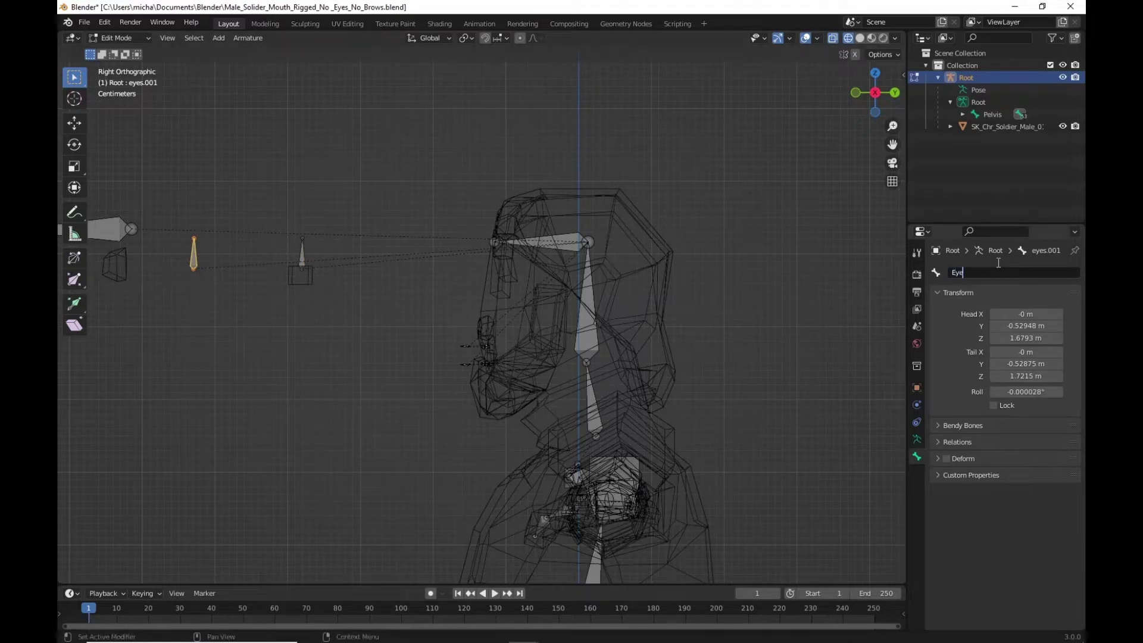
type("_Main_Cont")
key("Return")
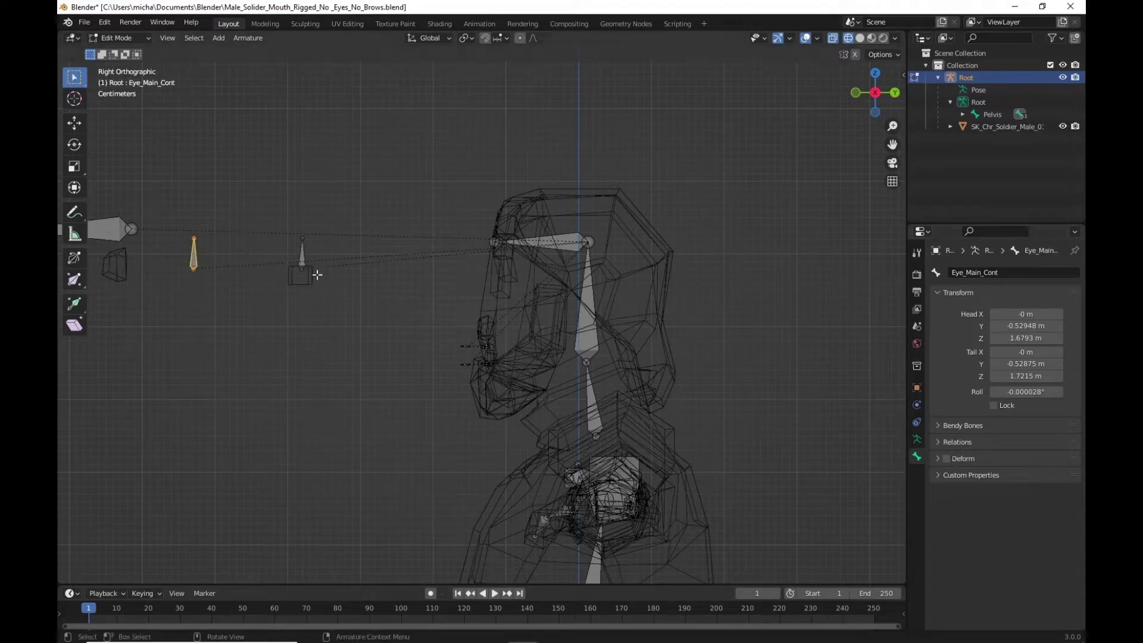
left_click(302, 255)
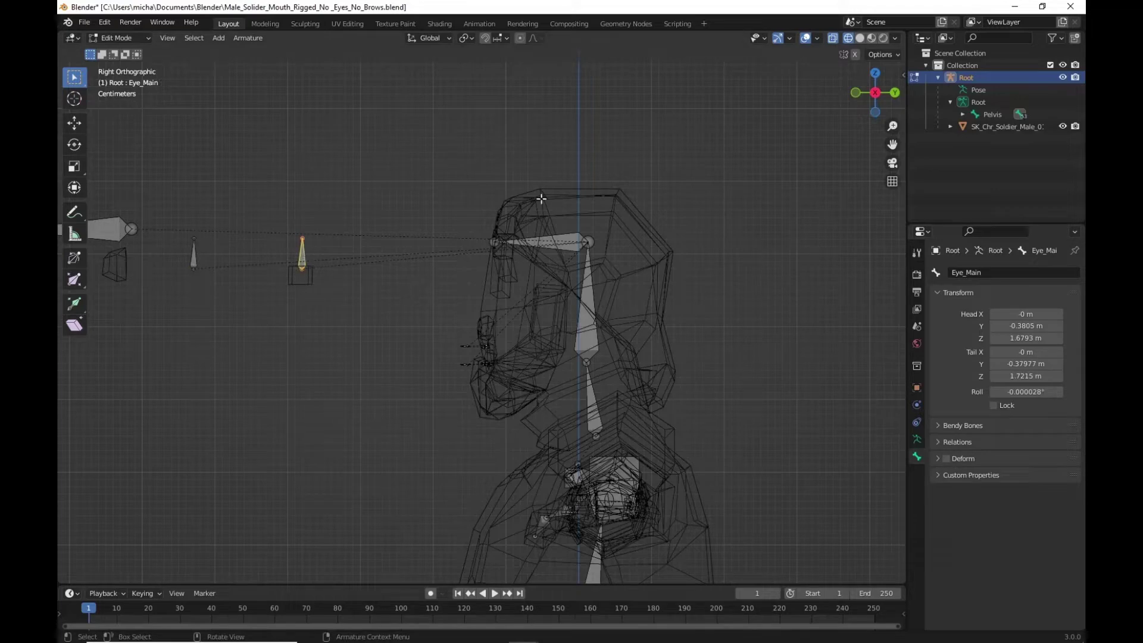
- Duplicate Eye_Main, slide the copy along X over the eye, and rotate it about X to lie flat
left_click(874, 73)
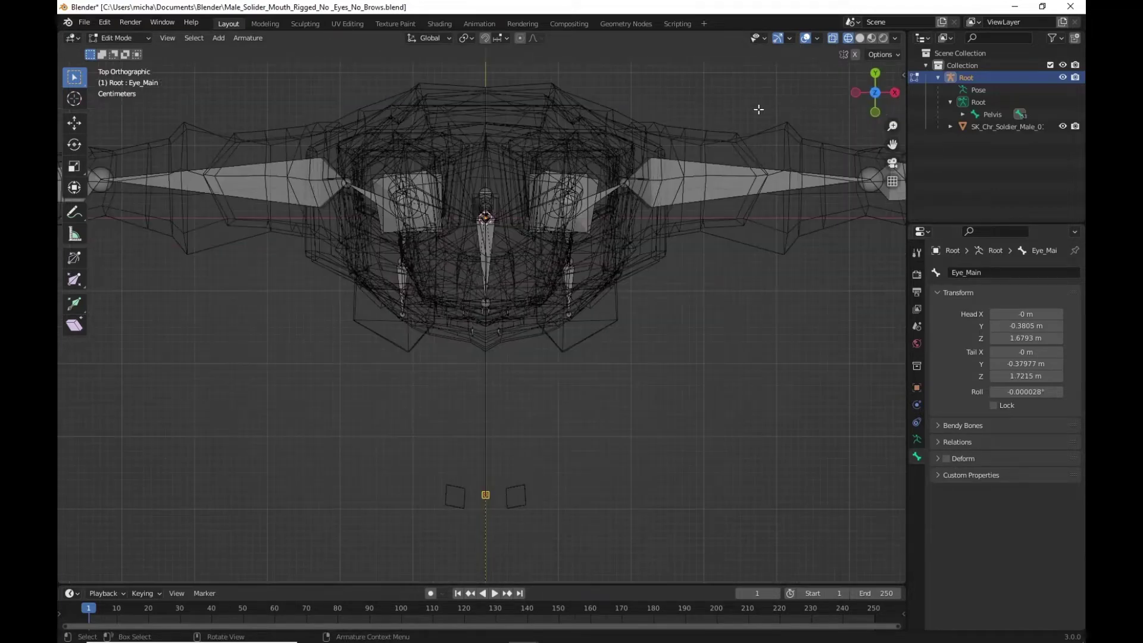
key("shift+d")
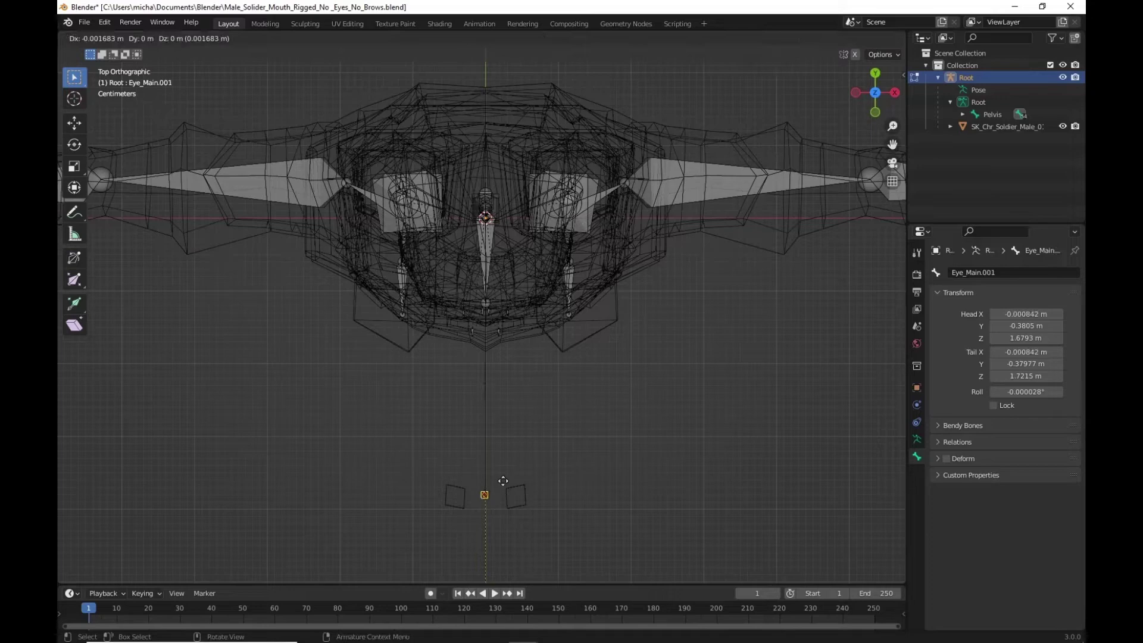
key("x")
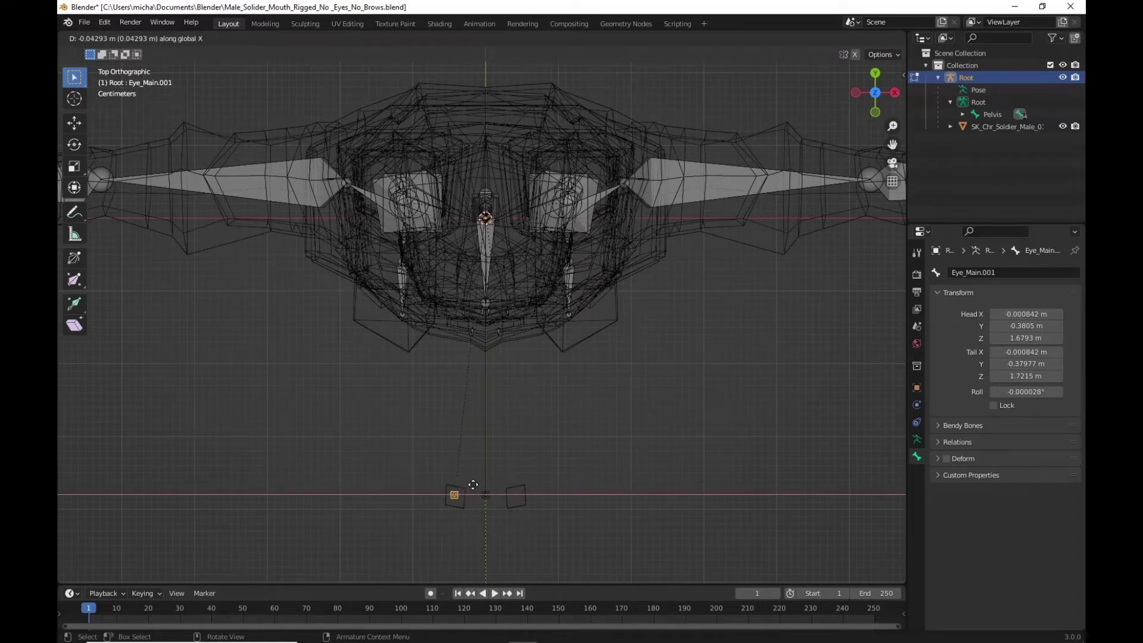
left_click(472, 485)
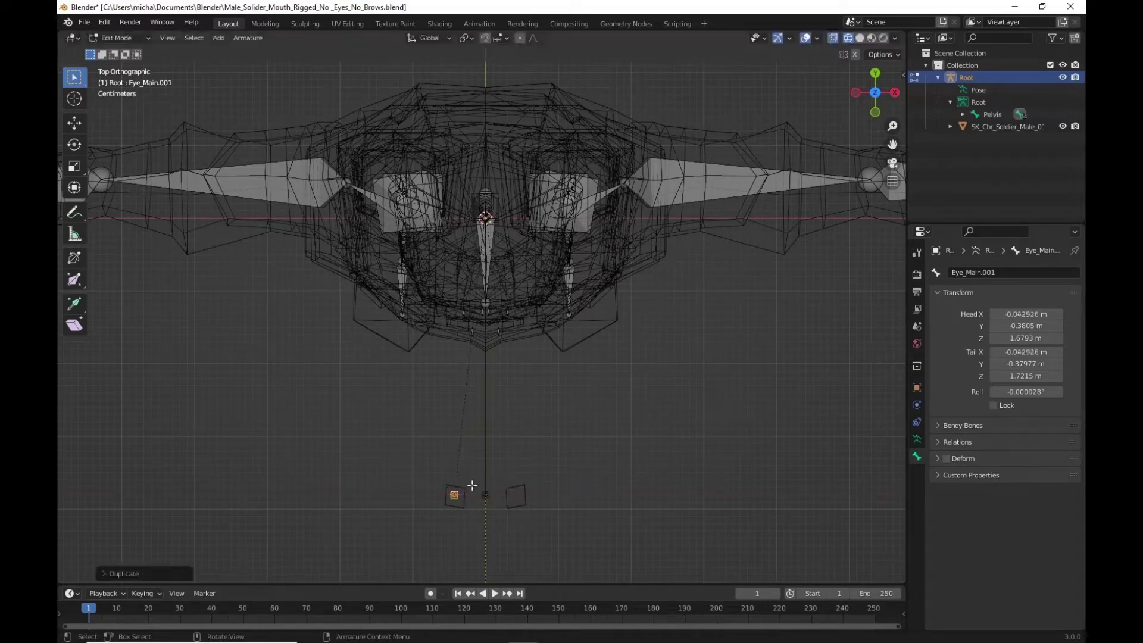
left_click(855, 92)
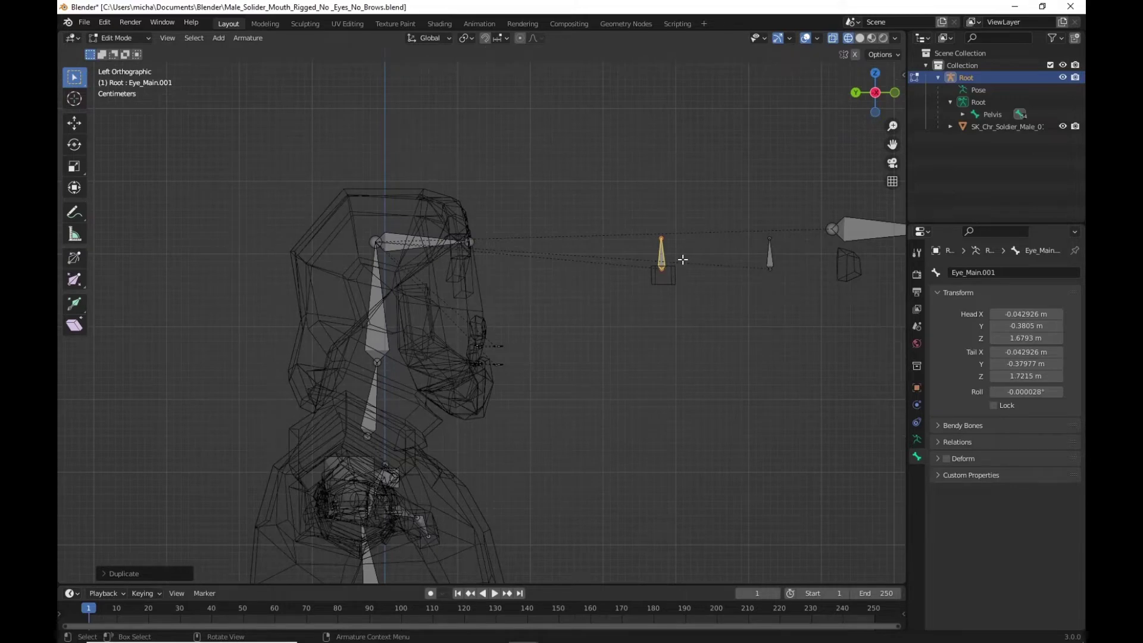
key("r")
key("x")
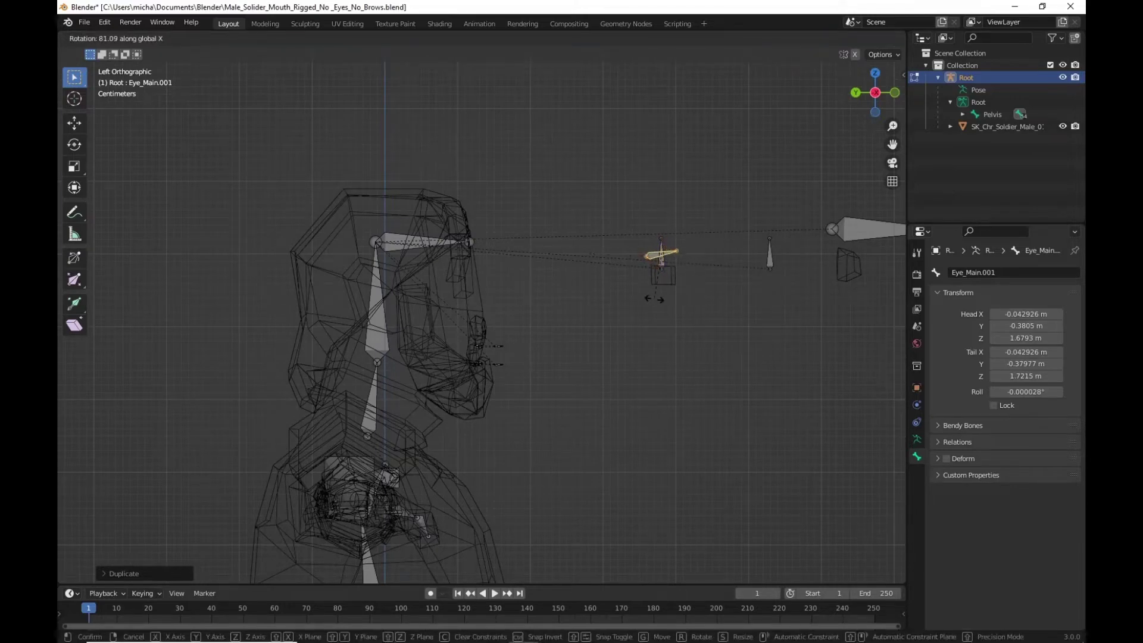
left_click(650, 286)
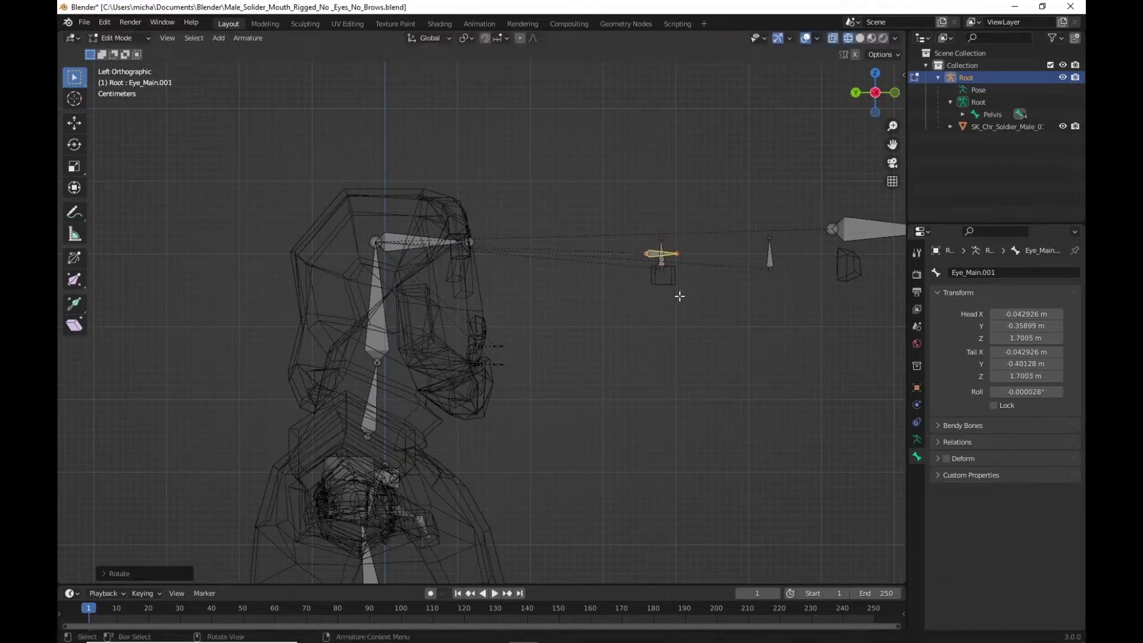
- Lower the copied eye bone along Z to eye height and shrink it to about half size
key("g")
key("z")
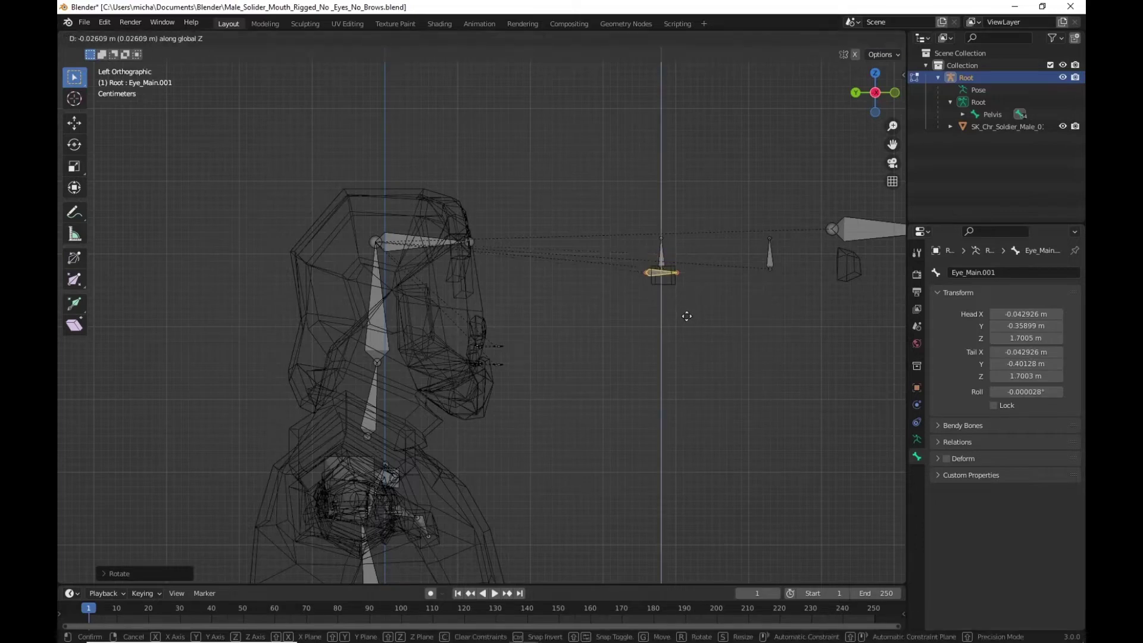
left_click(686, 316)
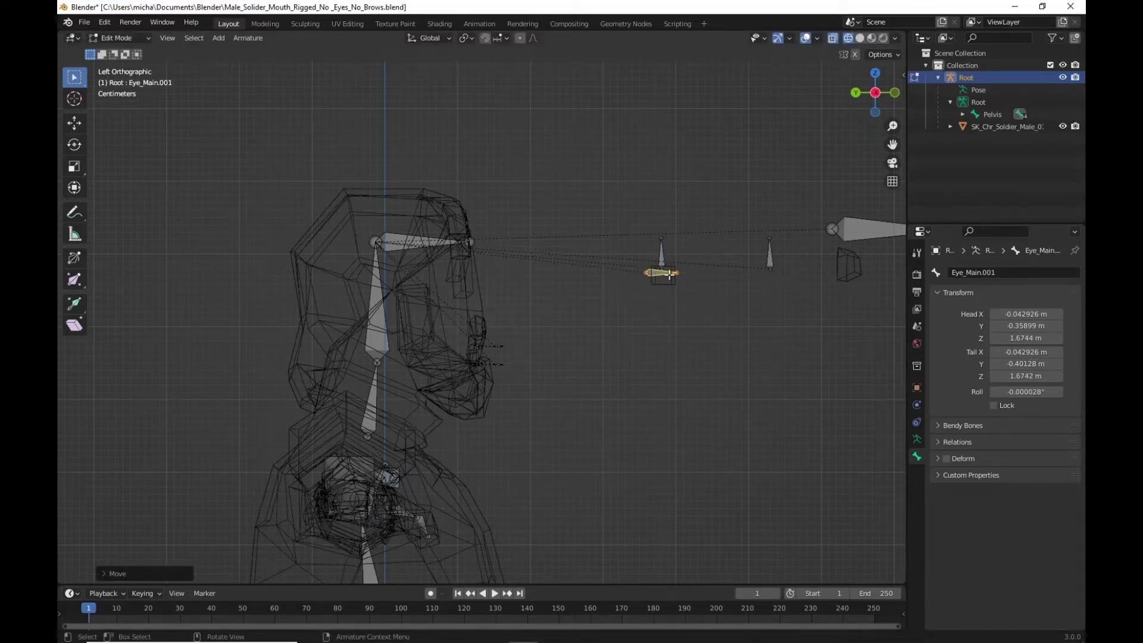
middle_click_drag(669, 275, 480, 315, "shift")
scroll(485, 313, "up", 6)
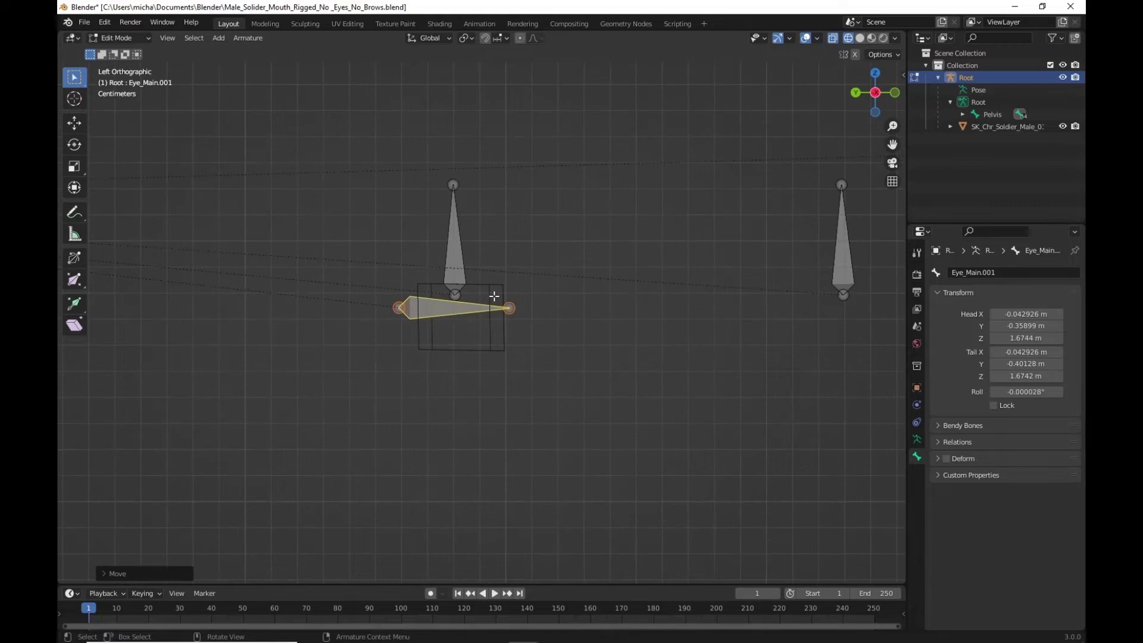
key("s")
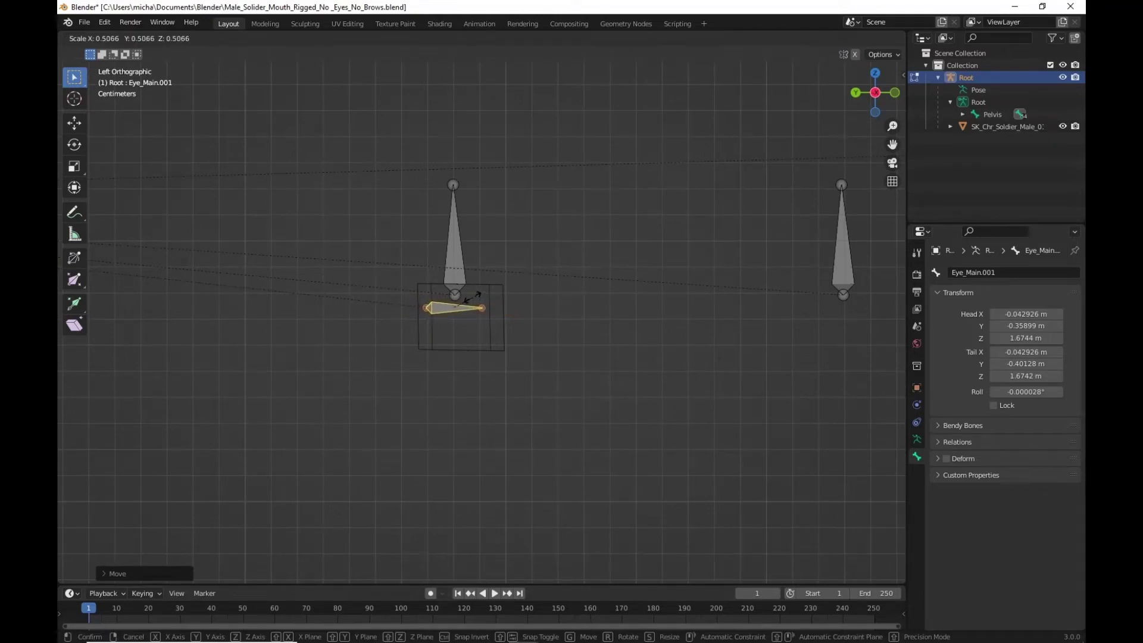
left_click(473, 295)
key("g")
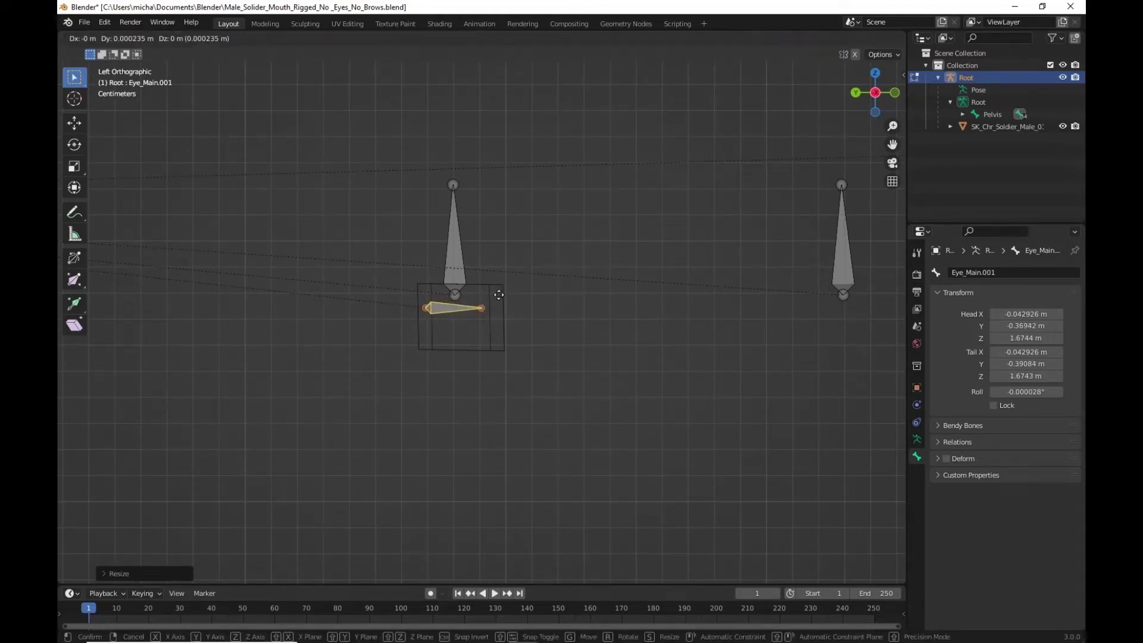
key("z")
left_click(499, 302)
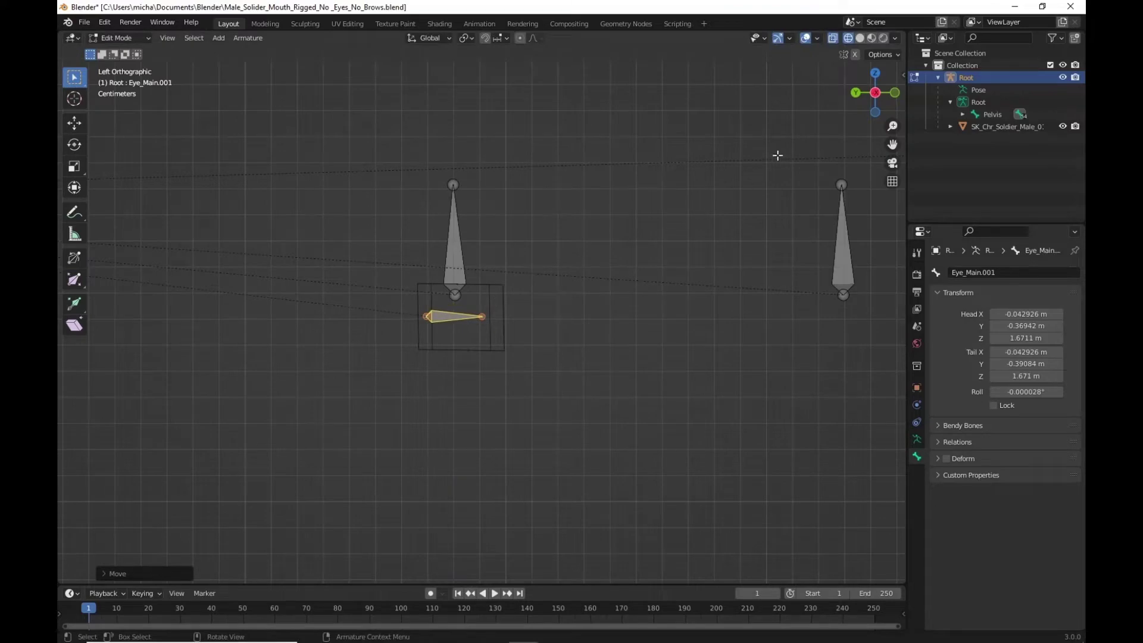
left_click(894, 92)
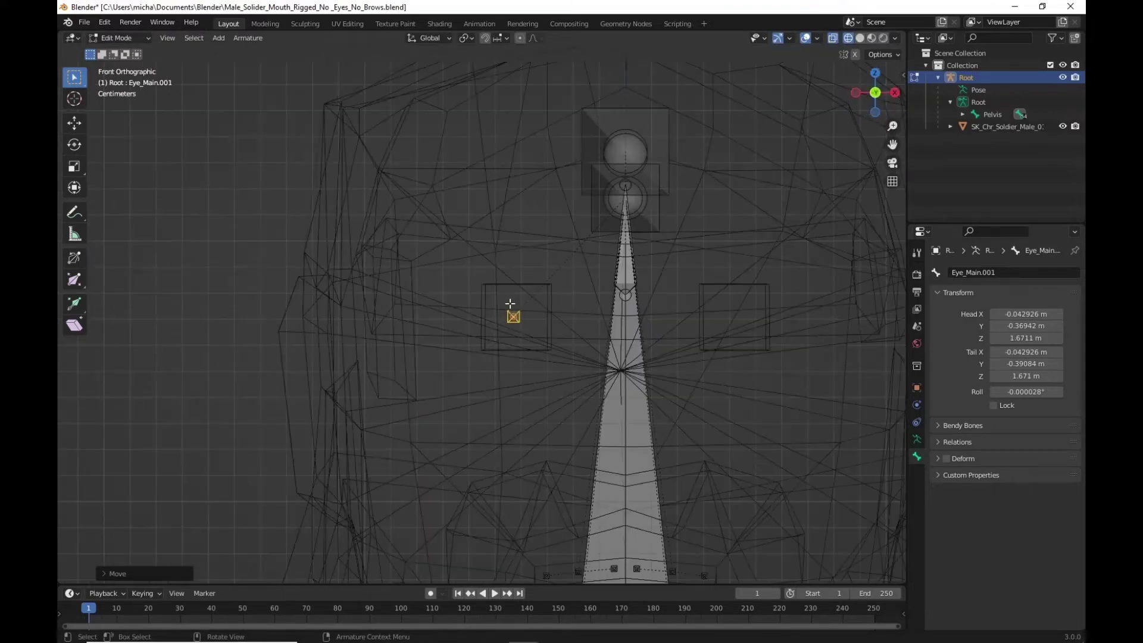
middle_click_drag(503, 321, 643, 346)
- Rename the copied eye bone Eye.R and enable Deform for it
left_click(1013, 272)
left_click(1012, 268)
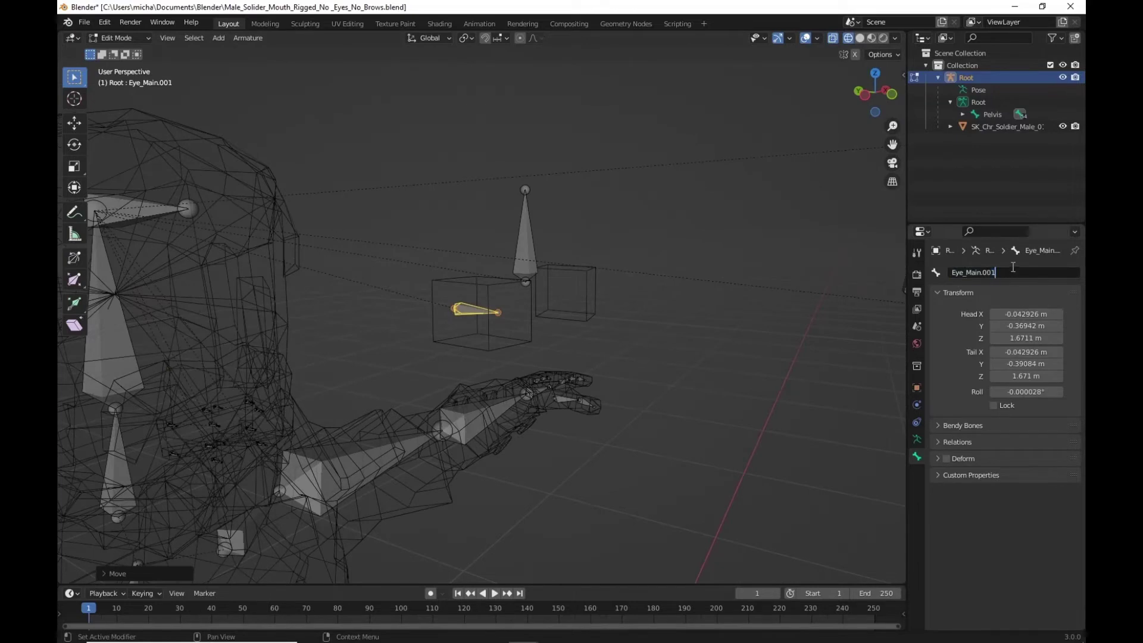
key("BackSpace")
key("BackSpace")
key("BackSpace")
key("BackSpace")
type(".R")
key("Return")
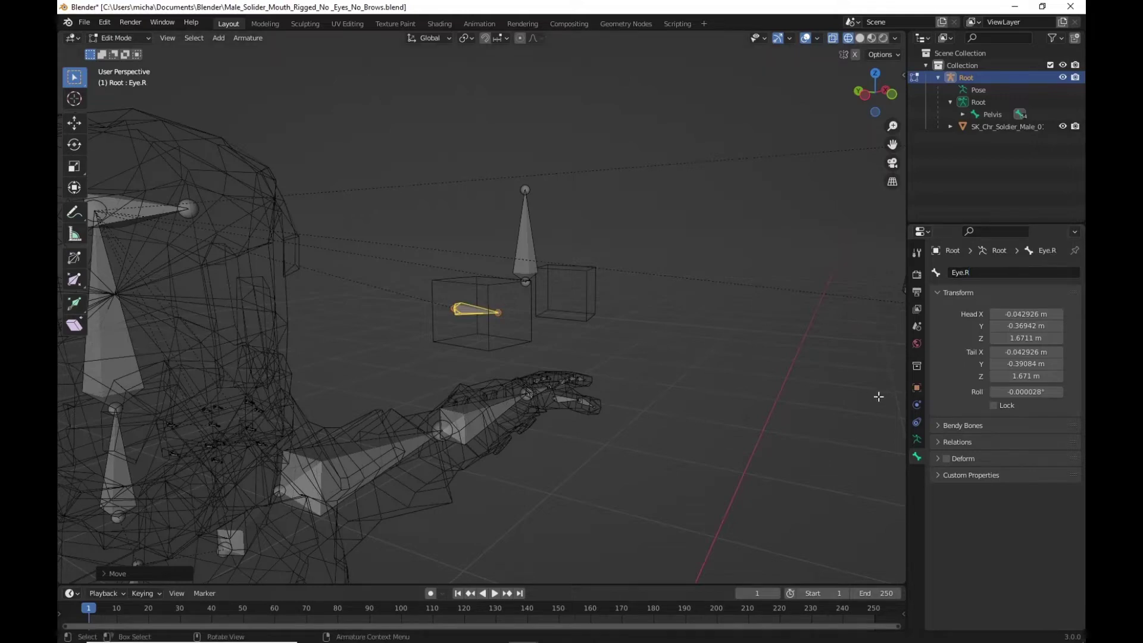
left_click(946, 459)
middle_click_drag(669, 339, 693, 343)
mouse_move(580, 337)
middle_mouse_down()
mouse_move(622, 334)
mouse_move(582, 340)
mouse_move(579, 352)
middle_mouse_up()
- Duplicate Eye.R and move the copy forward along Y to head Y -0.51967 m
key("shift+d")
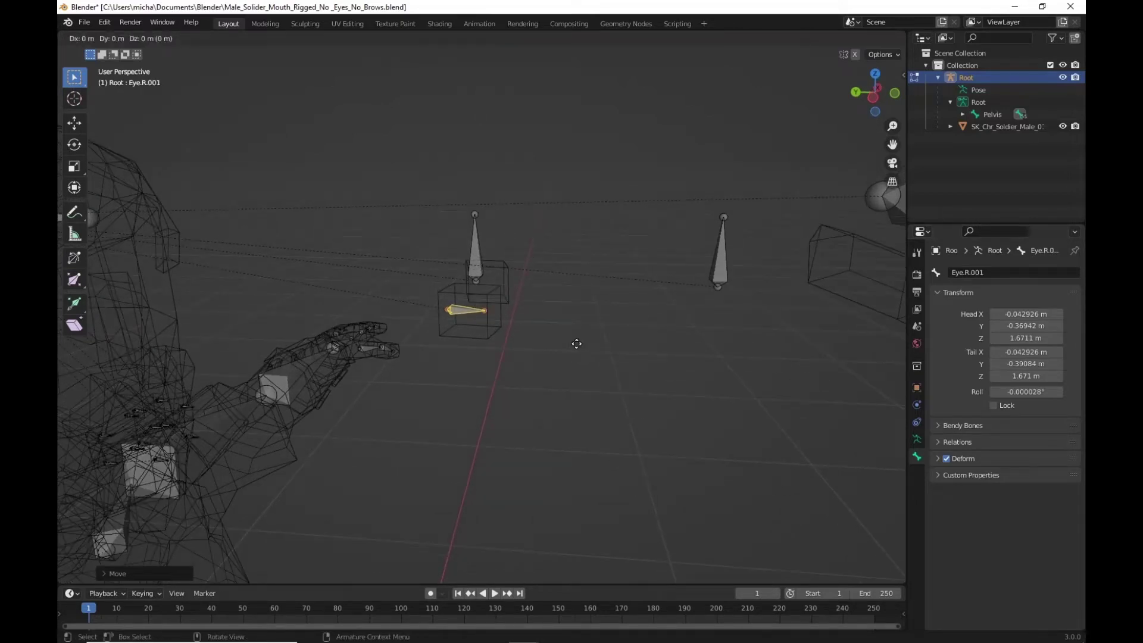
key("y")
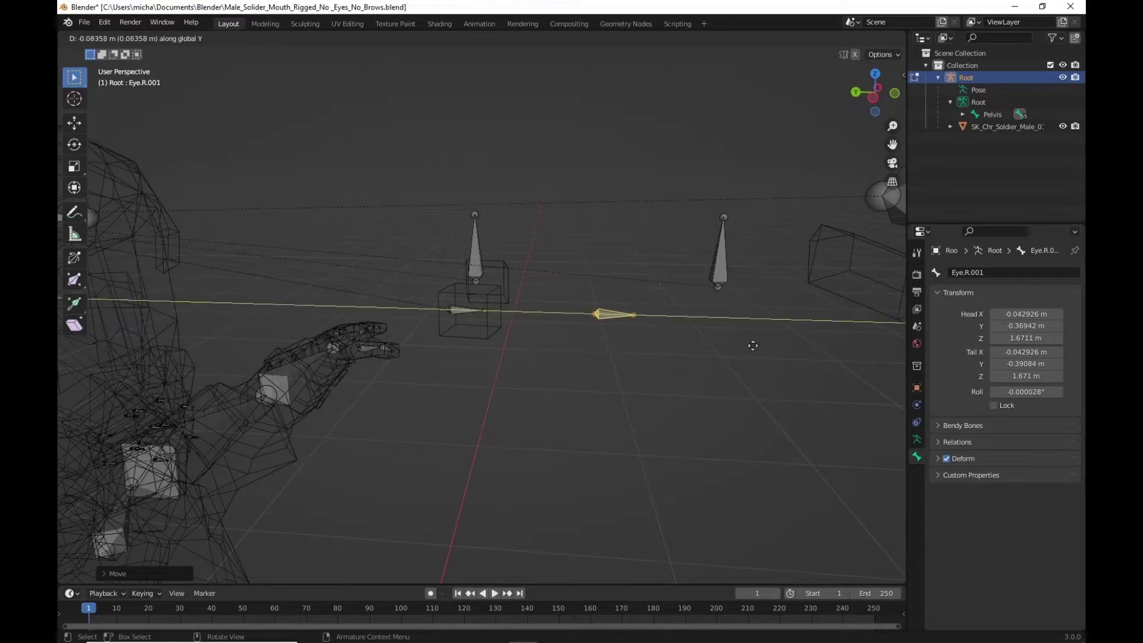
left_click(842, 332)
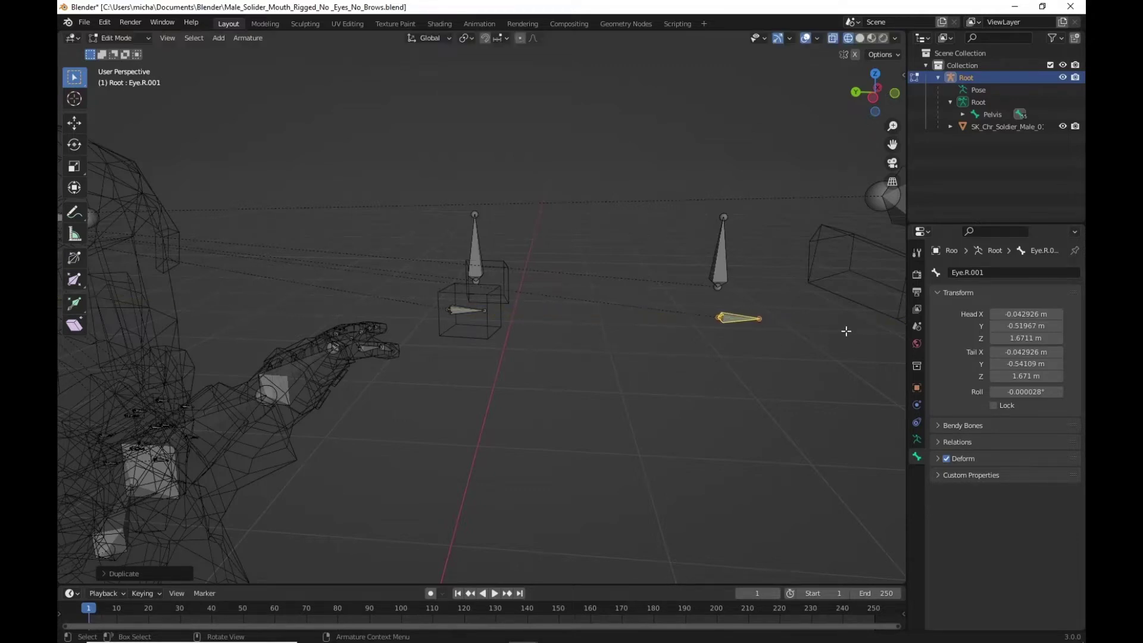
middle_click_drag(845, 330, 819, 329)
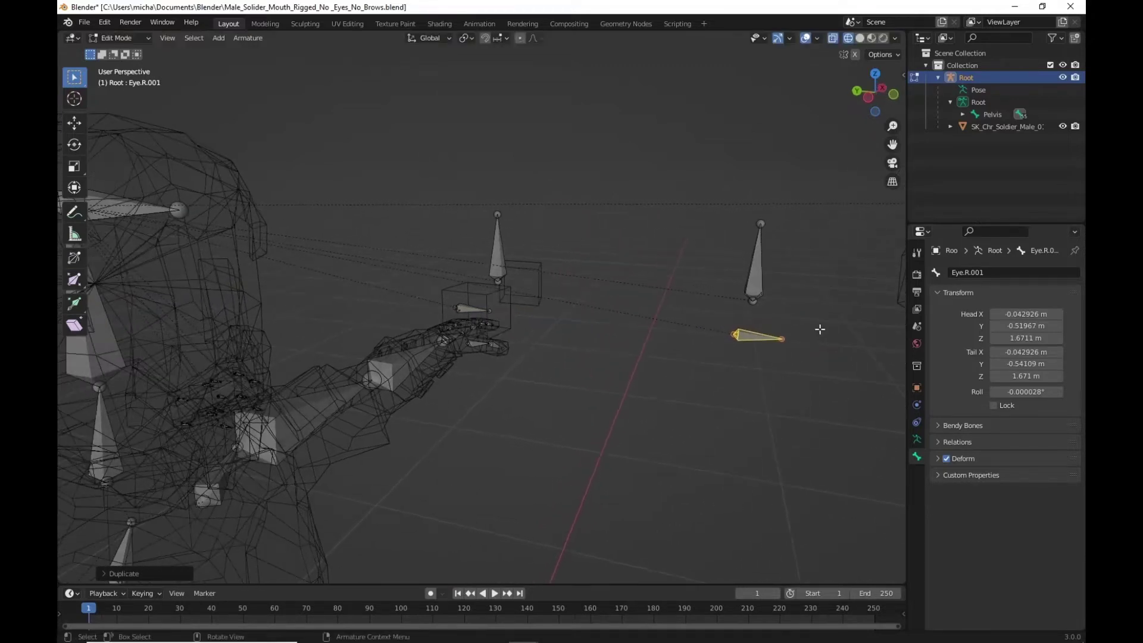
left_click(867, 98)
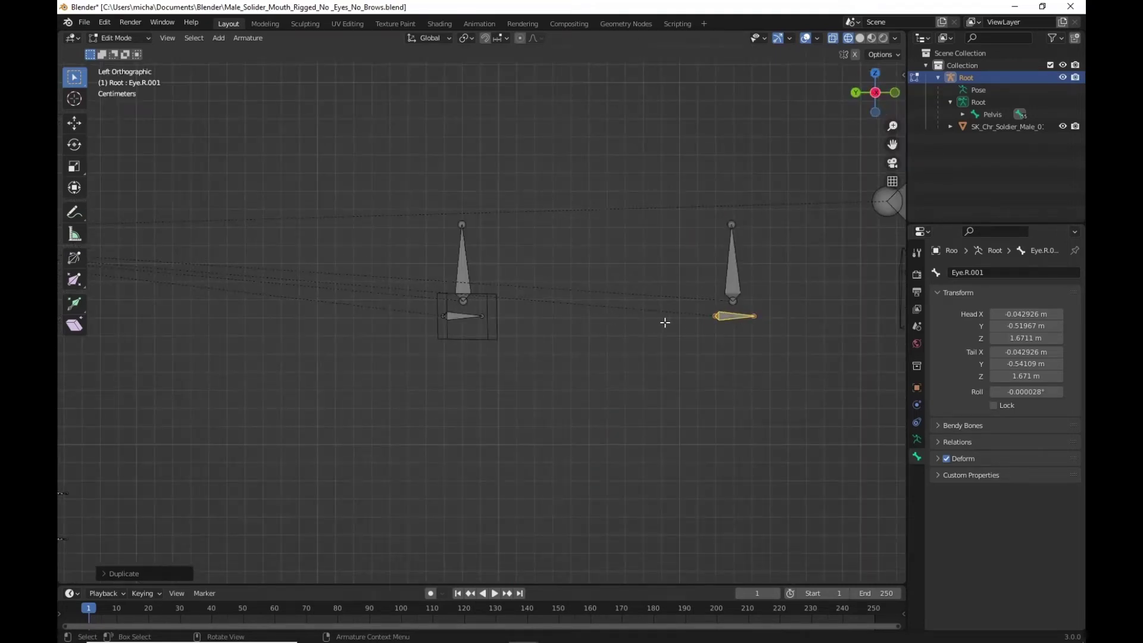
left_click(606, 361)
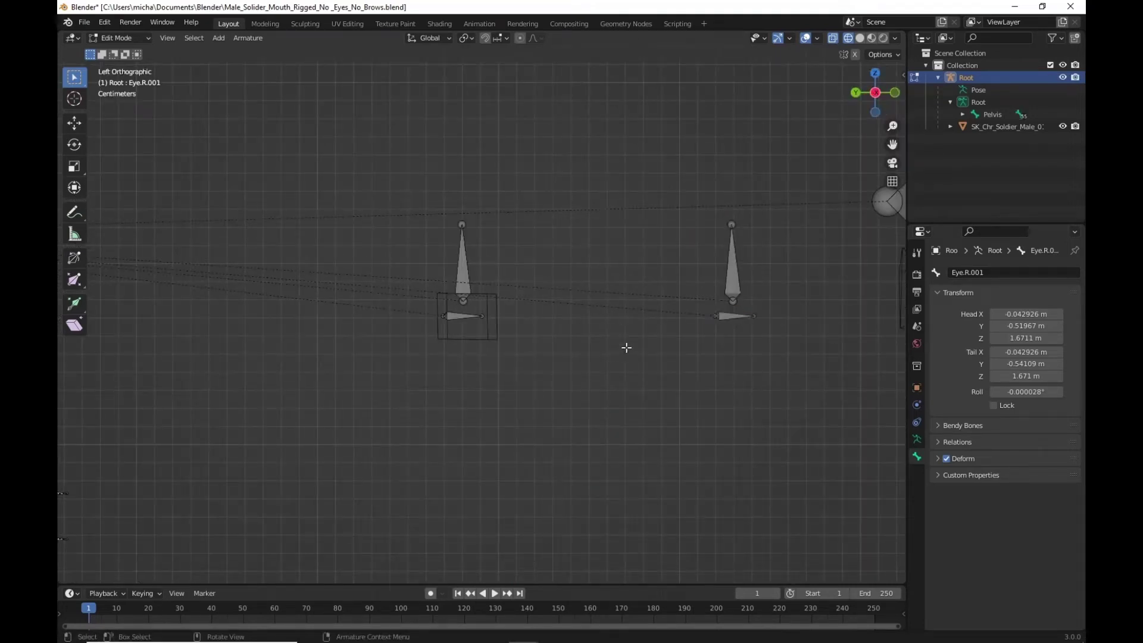
middle_click_drag(627, 347, 572, 351)
- Rename the forward copy of the eye bone Eye_Cont.R
left_click(467, 312)
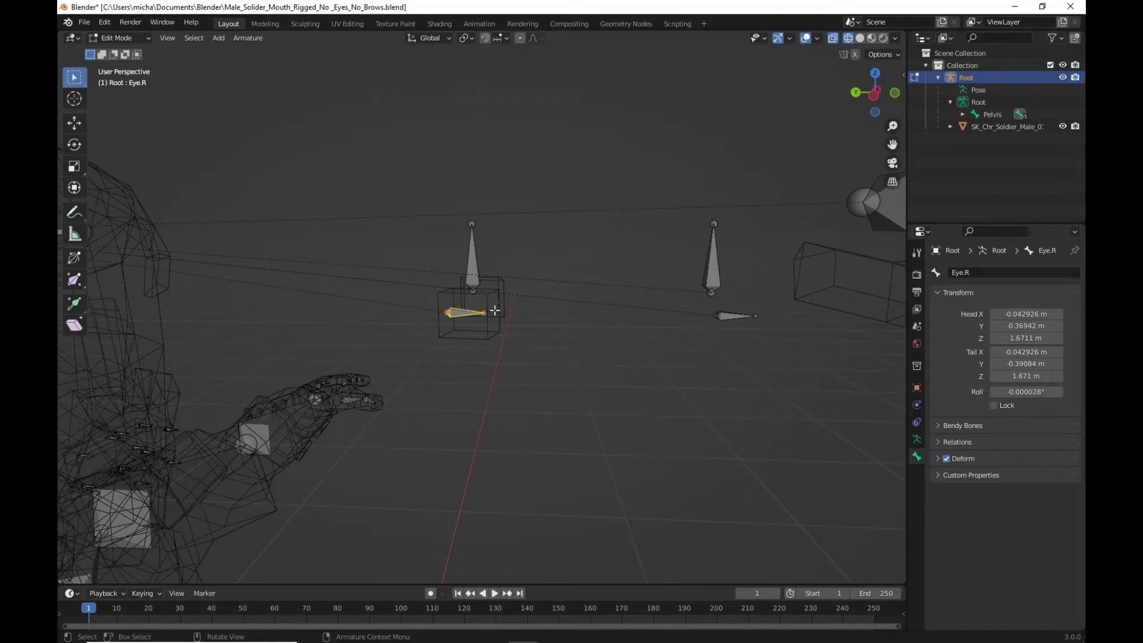
left_click(728, 318)
left_click(970, 272)
left_click(962, 272)
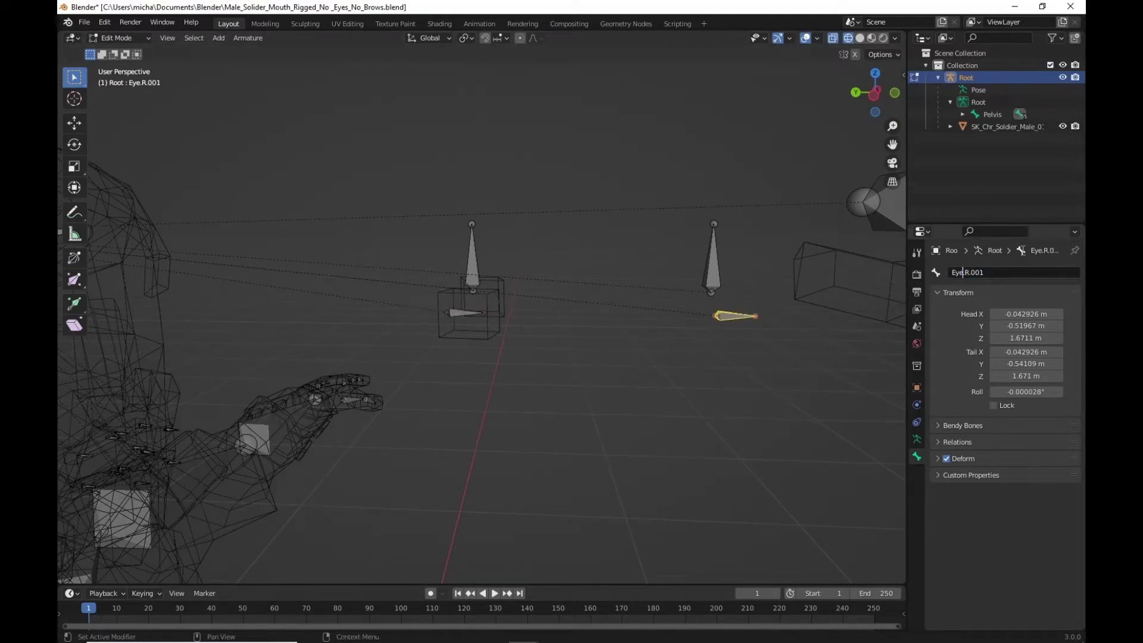
type("_Cont")
key("Right")
key("BackSpace")
type("r")
key("BackSpace")
key("BackSpace")
key("BackSpace")
key("Return")
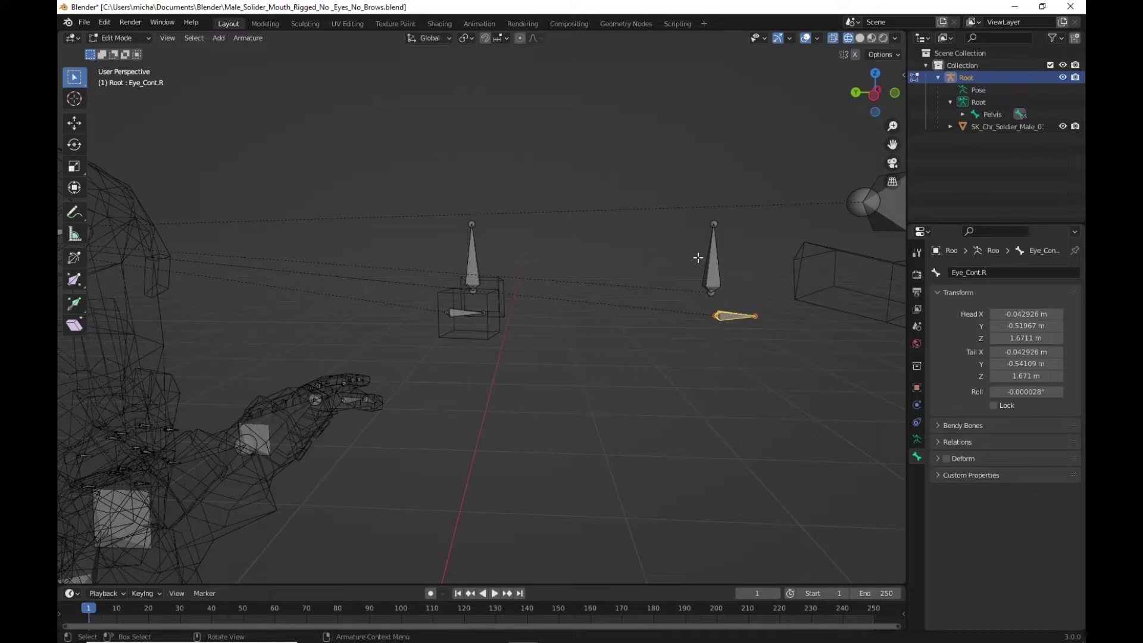
- Parent the Eye_Cont.R control bone to Eye_Main_Cont with Keep Offset
left_click(715, 269, "shift")
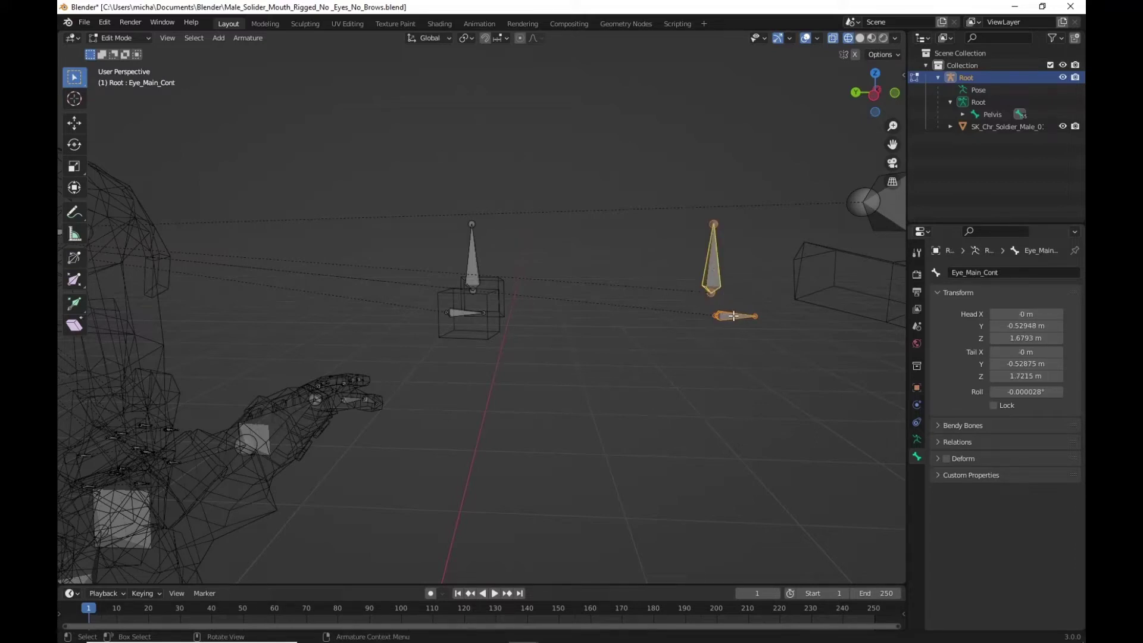
right_click(709, 267)
mouse_move(731, 271)
left_click(776, 268)
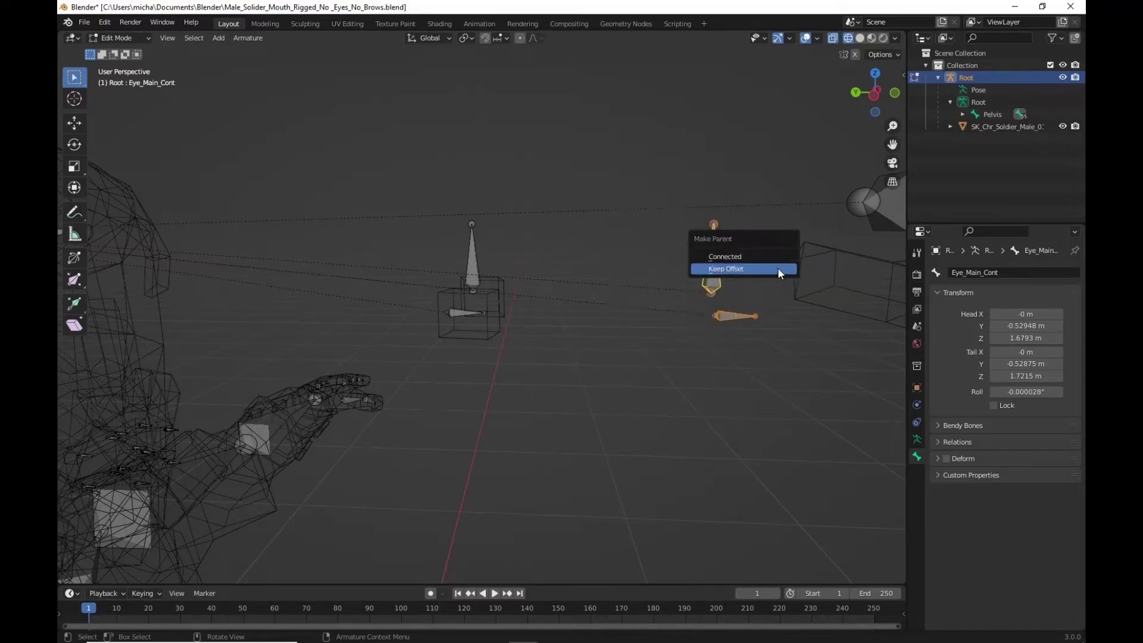
left_click(760, 267)
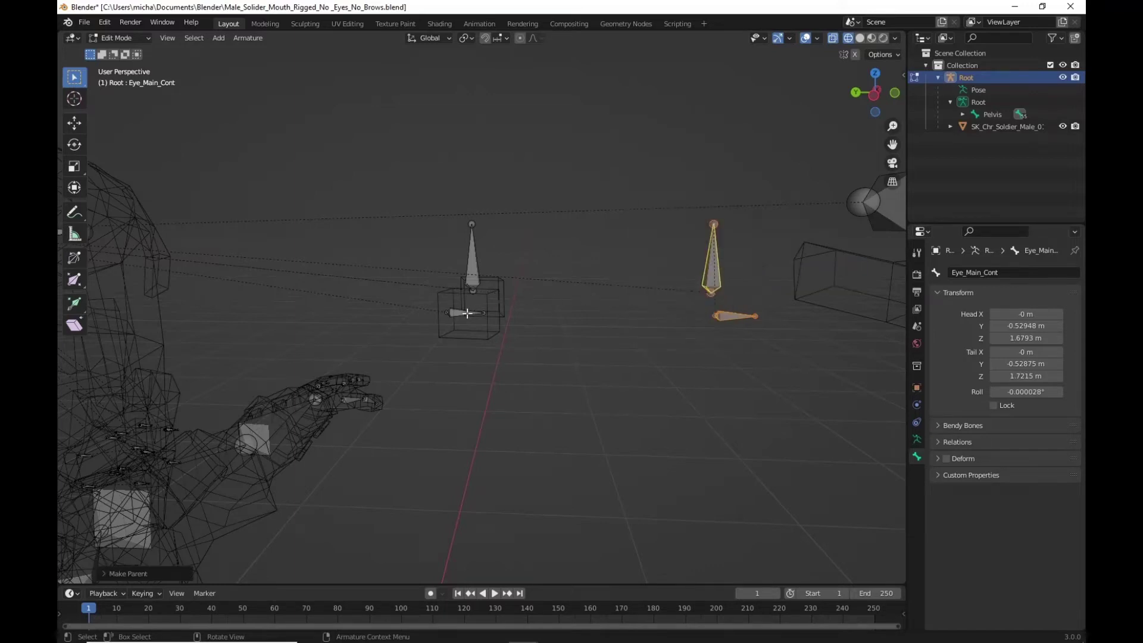
- Parent the Eye.R bone to Eye_Main with Keep Offset, then reselect Eye.R
left_click(470, 313)
left_click(473, 254, "shift")
right_click(474, 255)
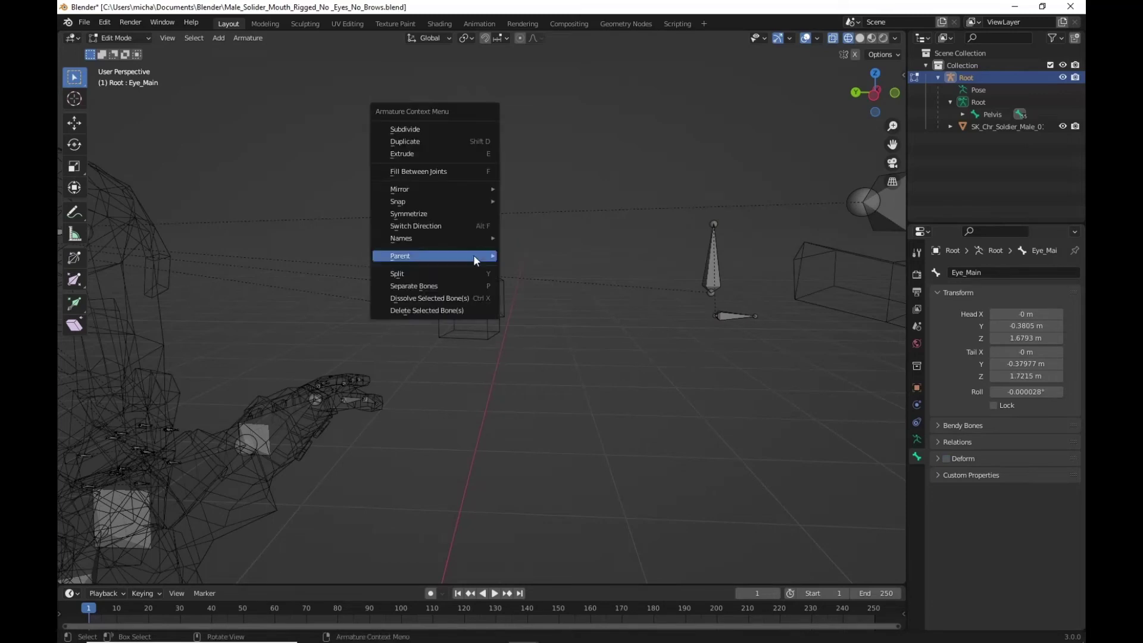
mouse_move(474, 255)
left_click(552, 255)
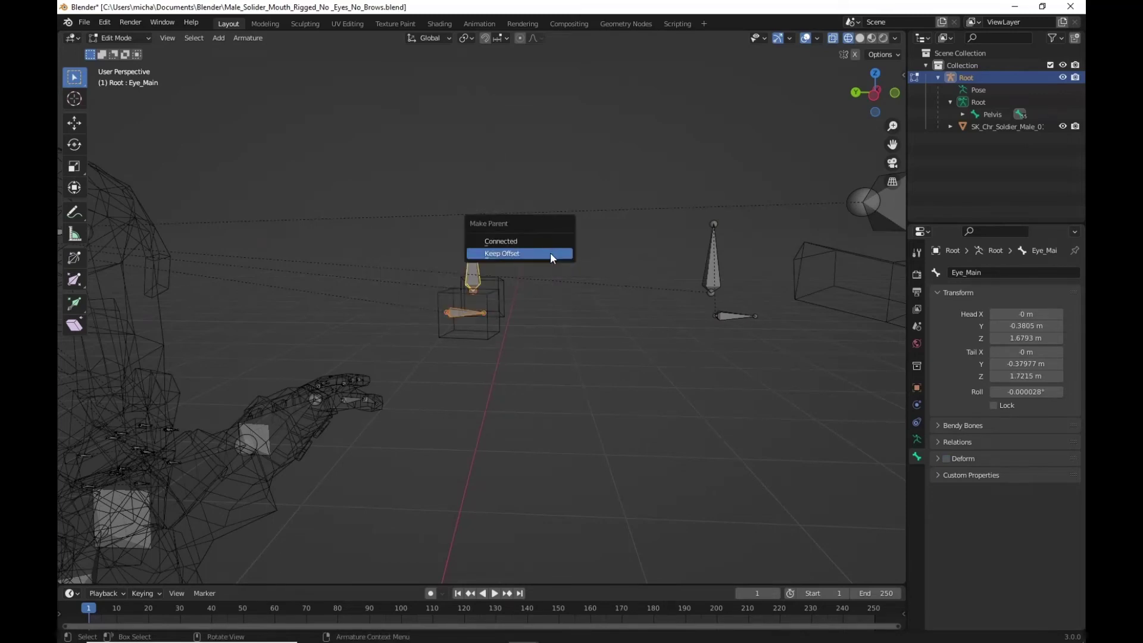
left_click(534, 253)
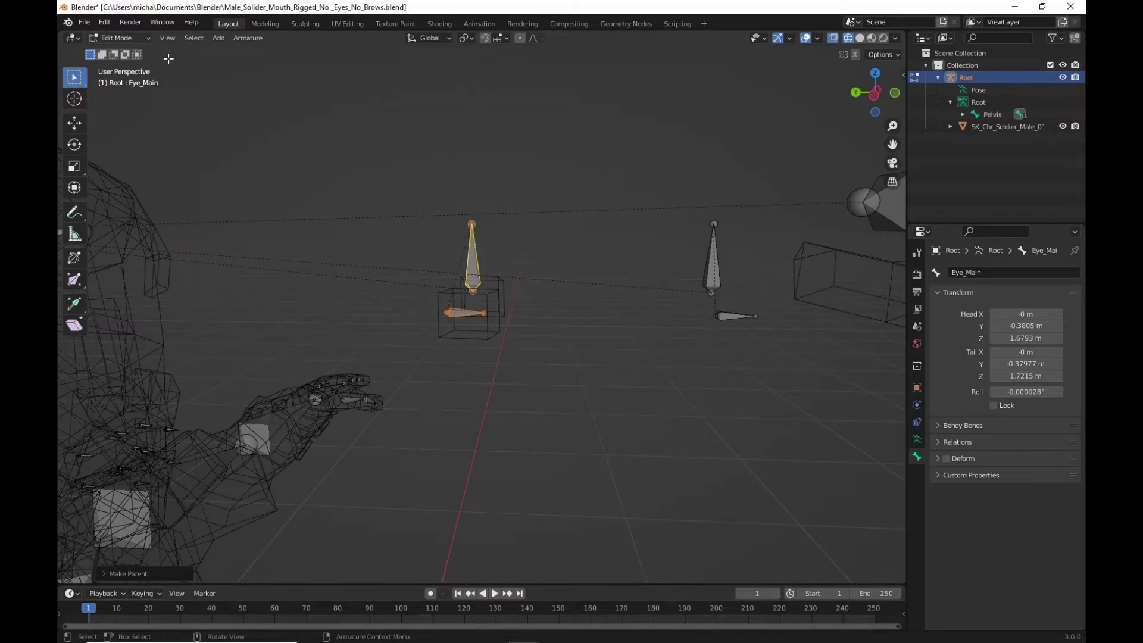
left_click(458, 313)
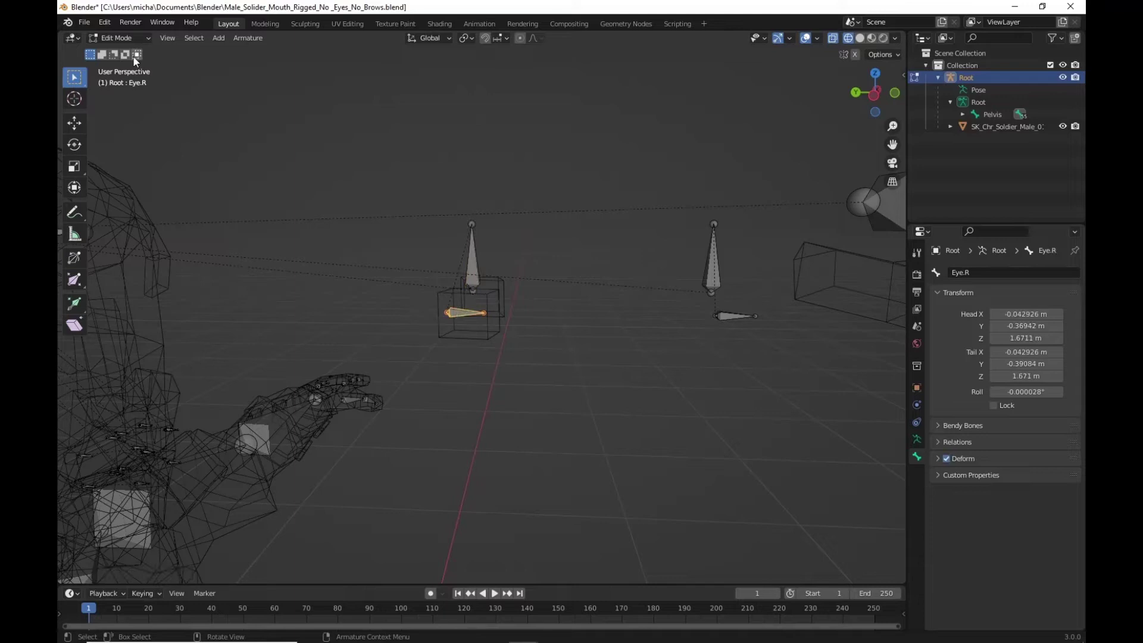
- Switch to Pose Mode and add a Damped Track bone constraint to Eye.R
left_click(128, 38)
left_click(141, 79)
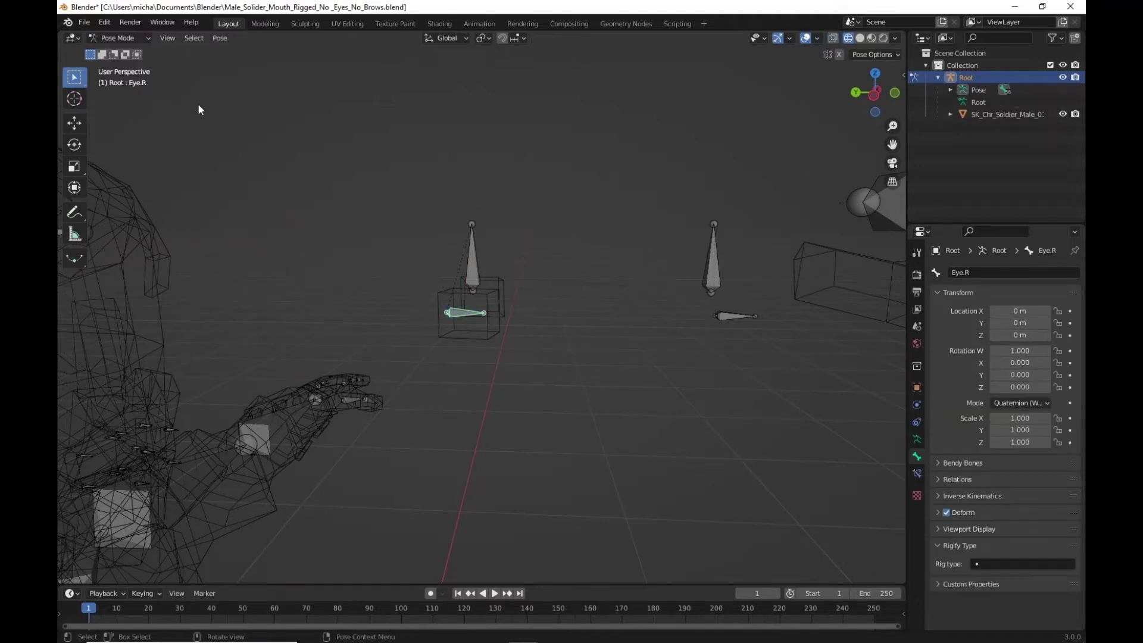
left_click(917, 473)
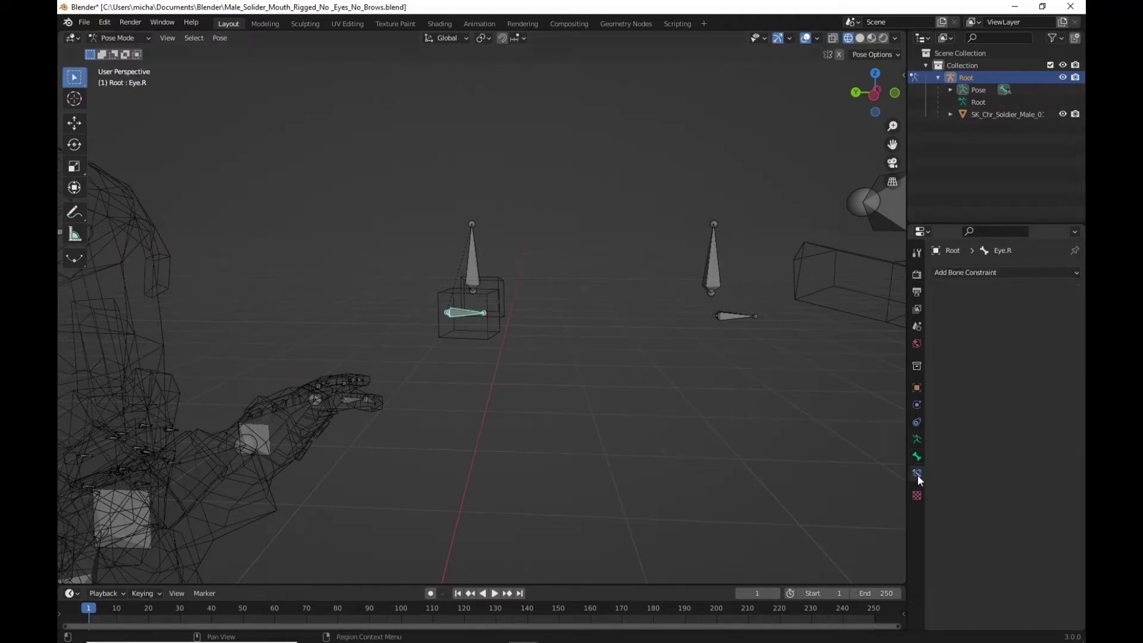
left_click(983, 273)
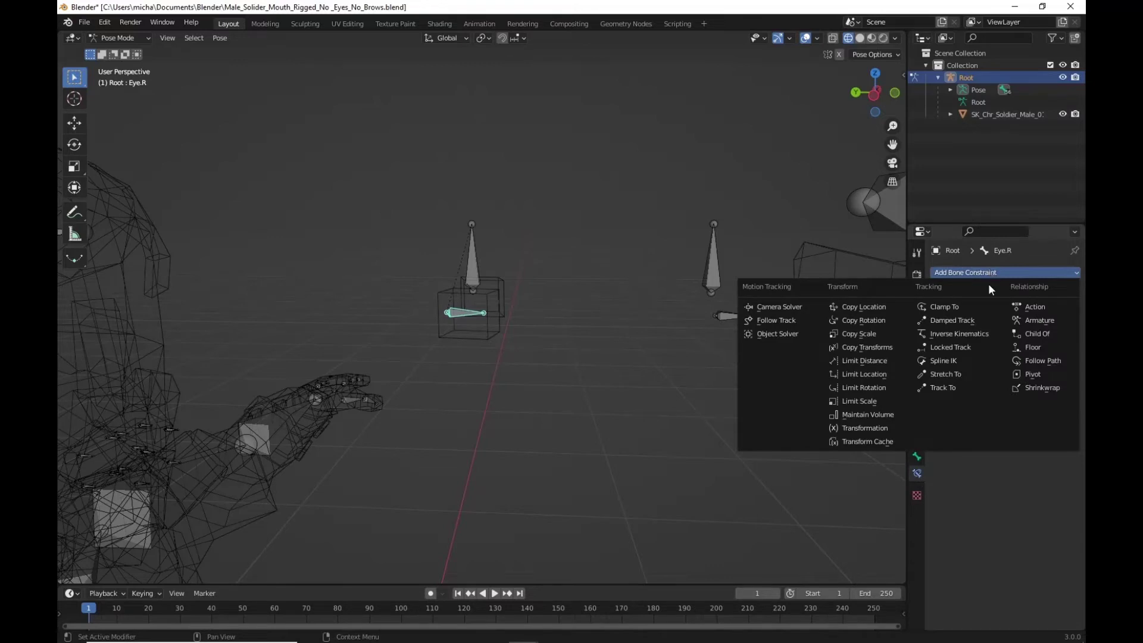
left_click(984, 320)
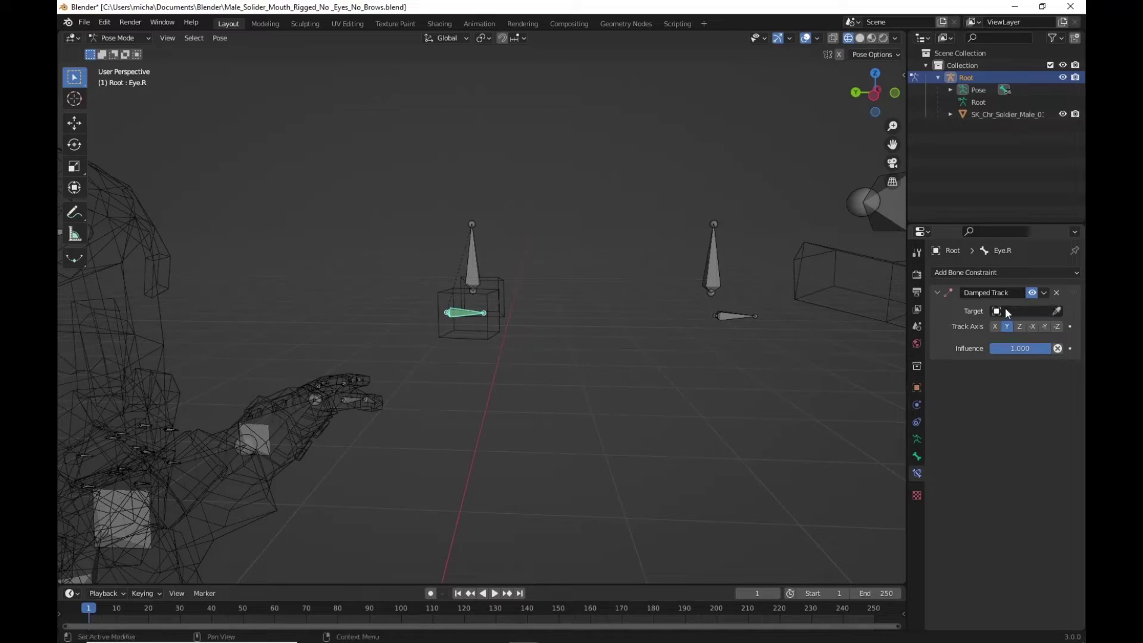
- Set the Damped Track target to the Root armature's Eye_Cont.R bone
left_click(1005, 311)
left_click(976, 325)
left_click(1014, 326)
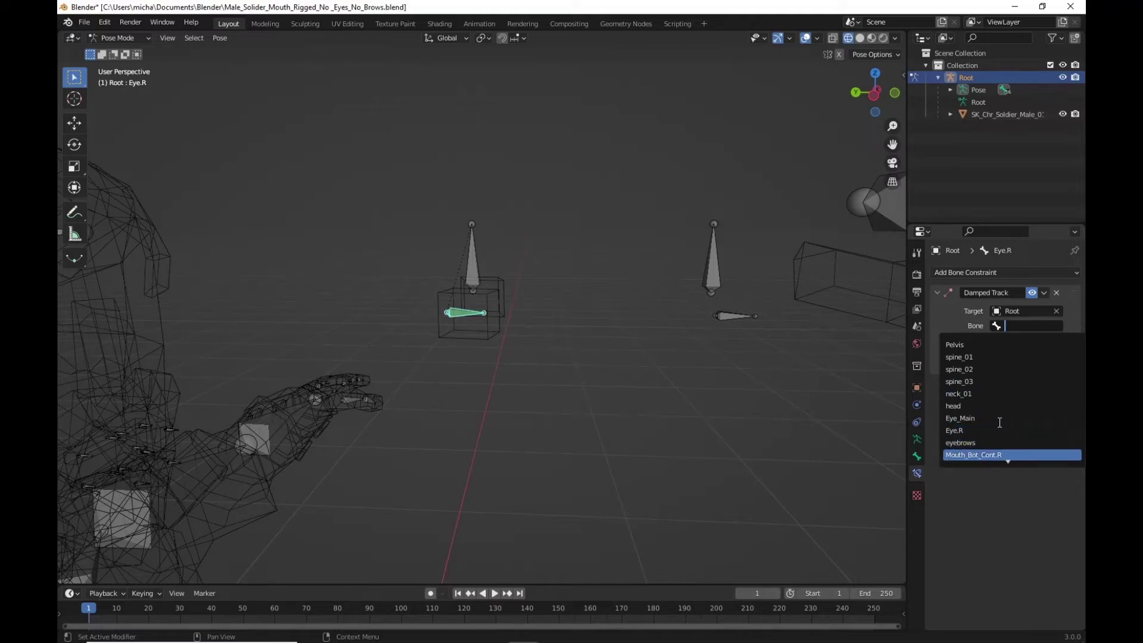
scroll(1008, 449, "down", 3)
scroll(1008, 447, "down", 10)
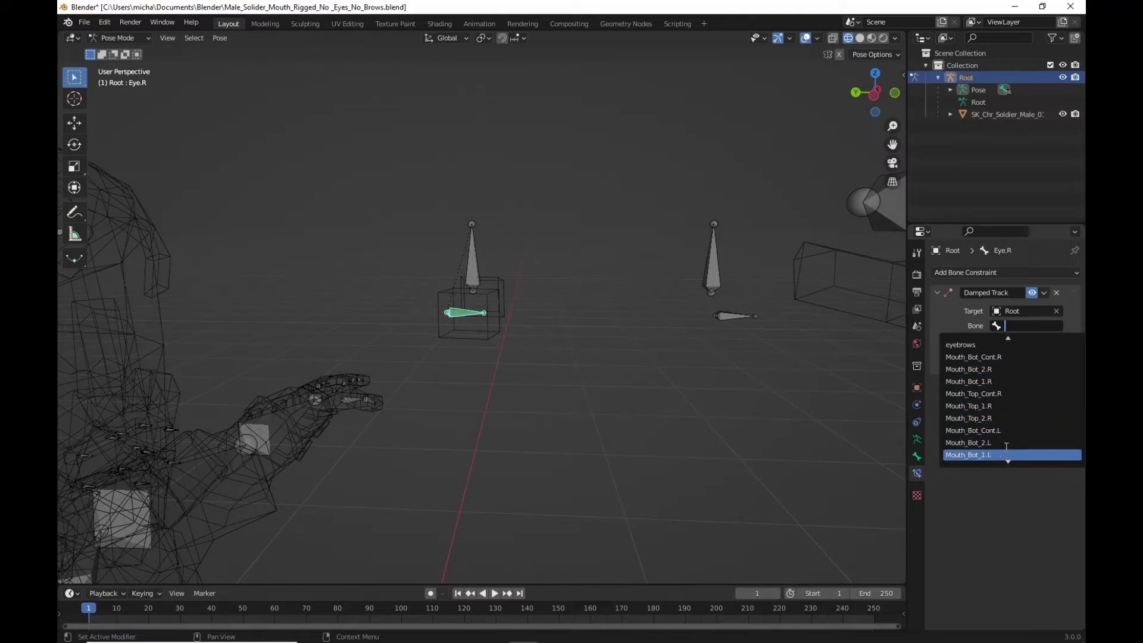
scroll(1006, 445, "down", 2)
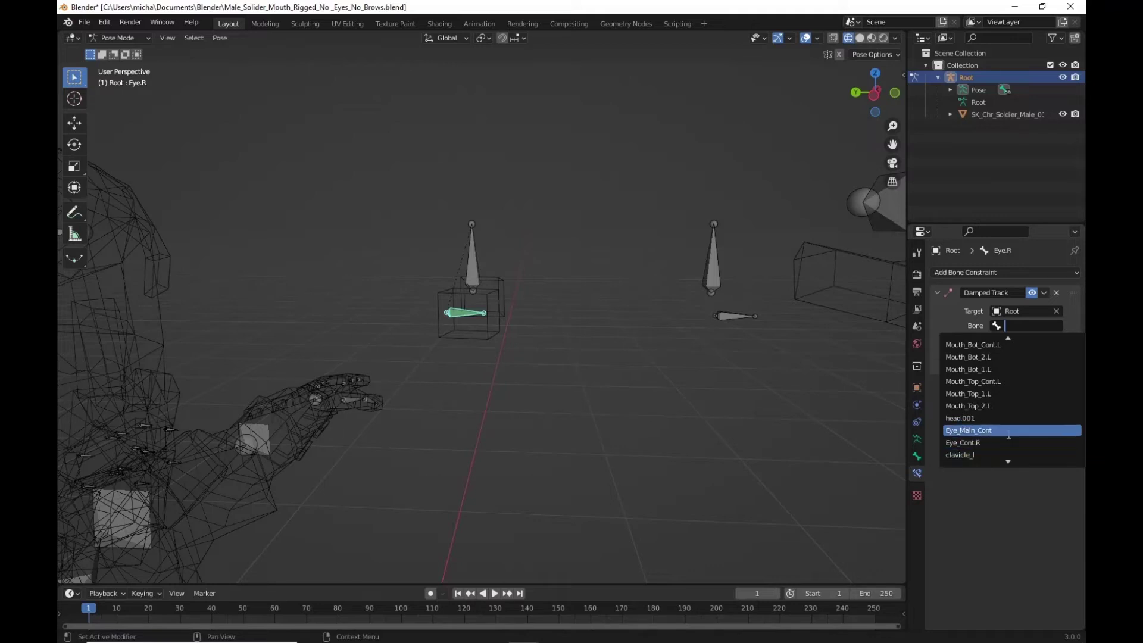
left_click(982, 441)
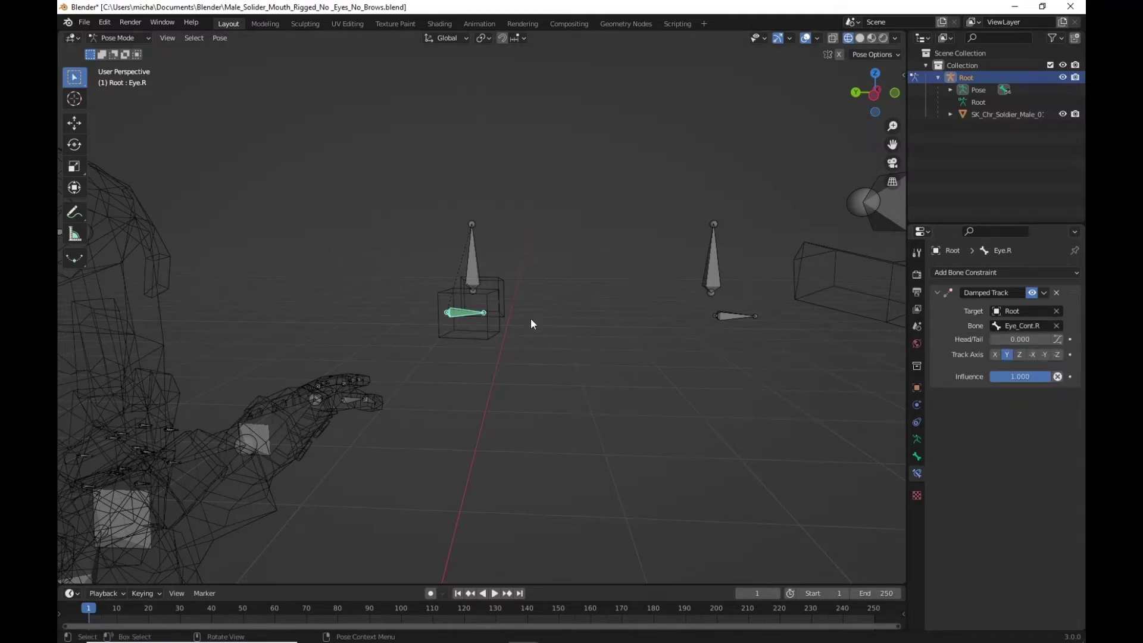
middle_click_drag(591, 312, 543, 305)
middle_click_drag(623, 302, 594, 299)
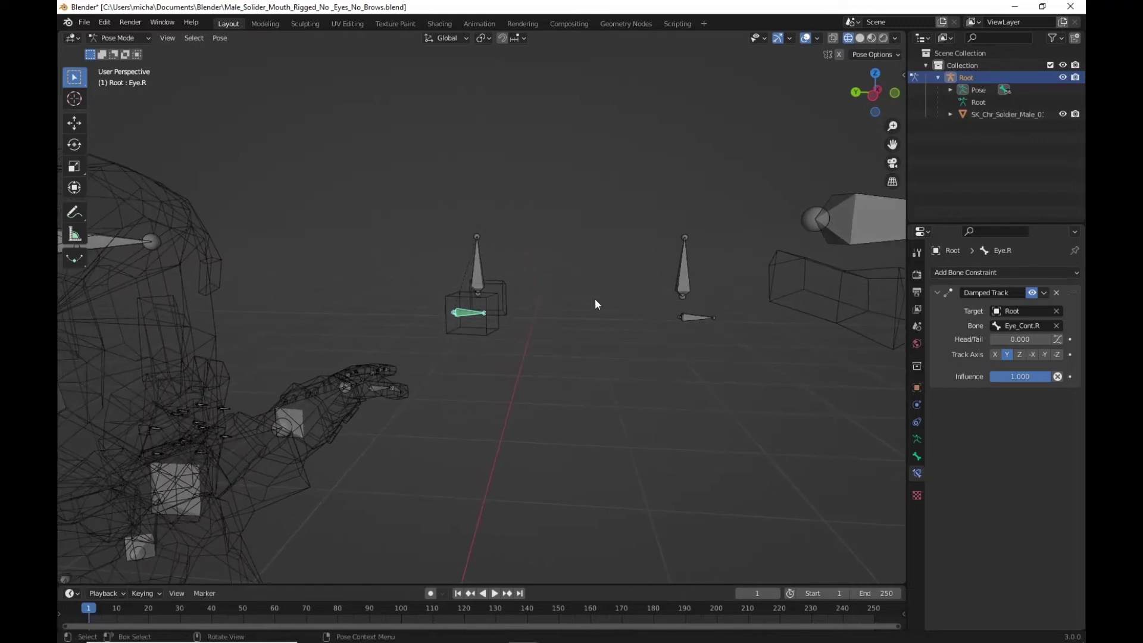
- In Edit Mode, Symmetrize the selected Eye.R and Eye_Cont.R bones
left_click(134, 37)
left_click(113, 65)
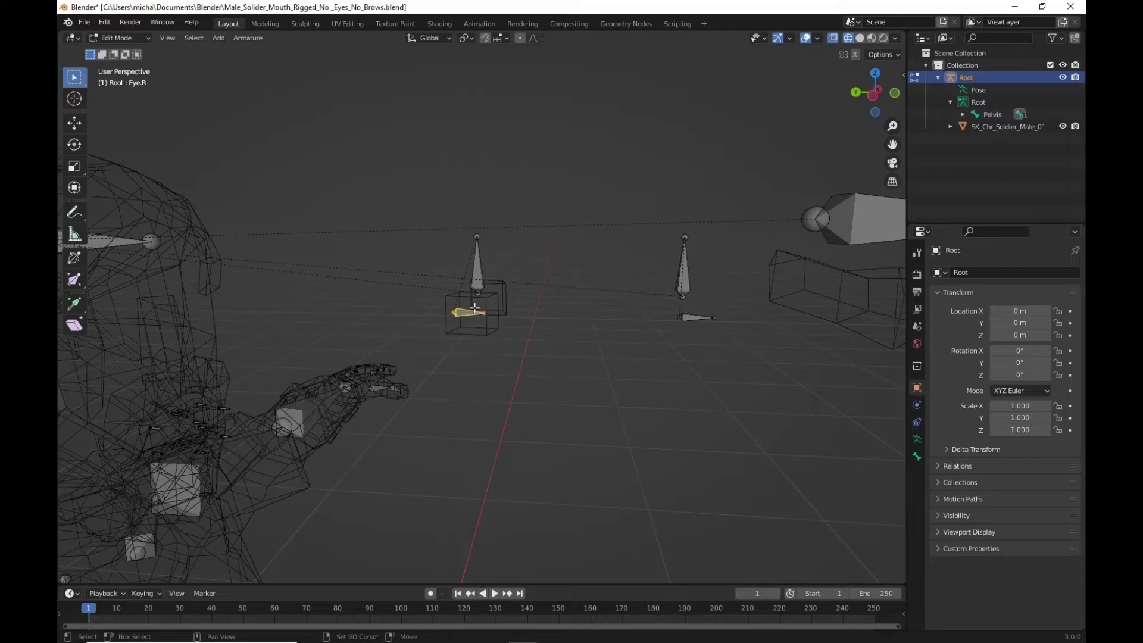
left_click(697, 316, "shift")
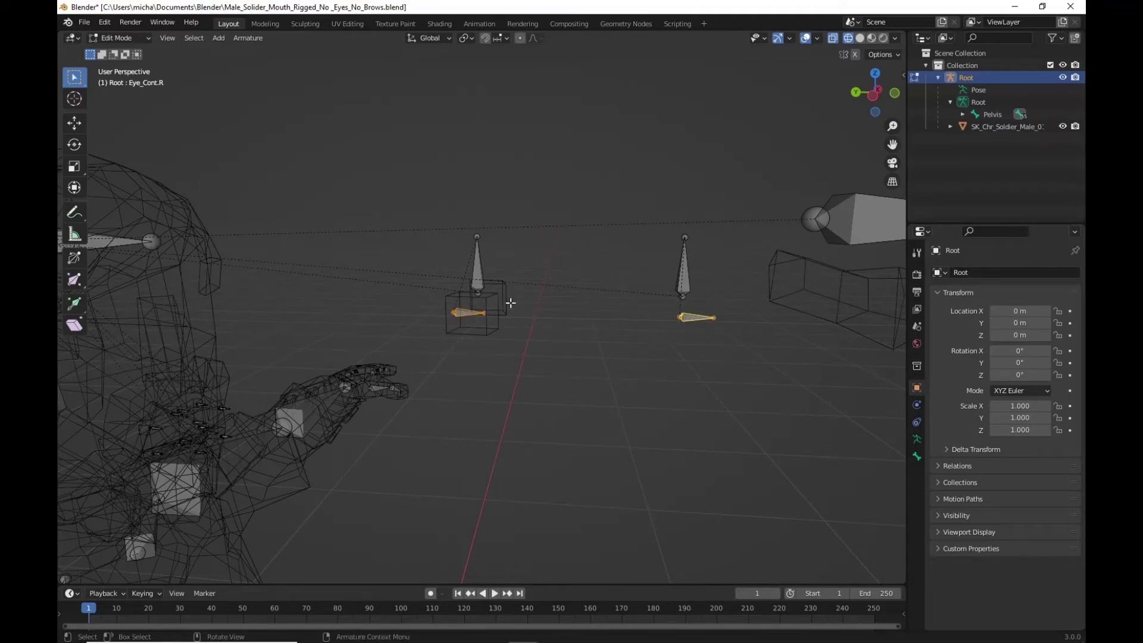
right_click(485, 328)
mouse_move(480, 311)
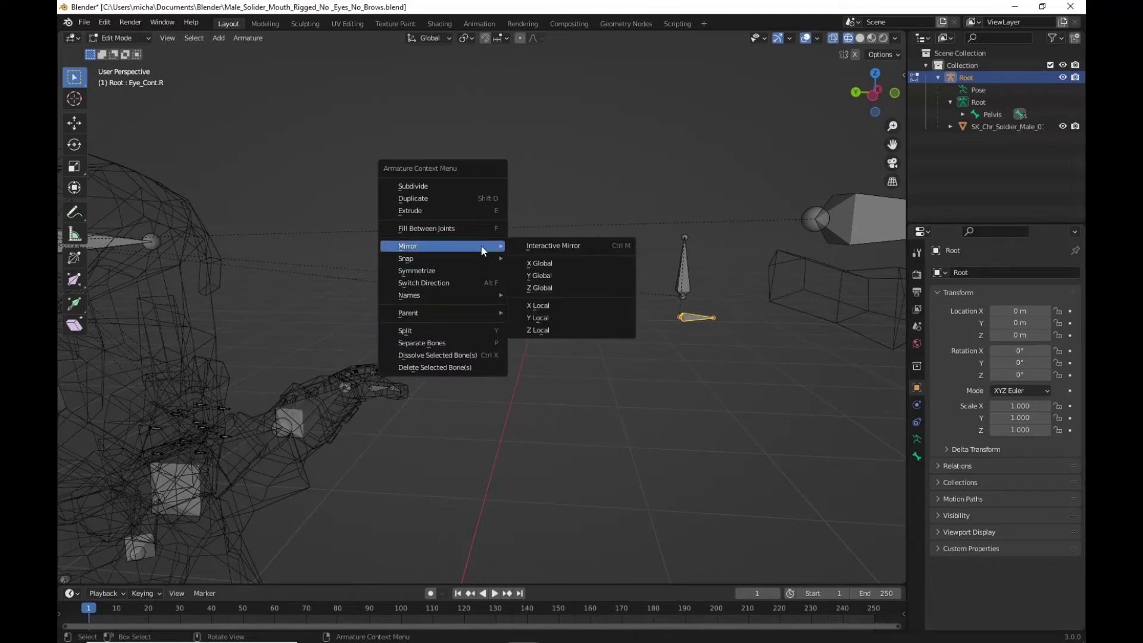
left_click(476, 272)
- Inspect the new Eye_Cont.L and Eye.L bones and check Eye_Cont.L's position values
middle_click_drag(640, 310, 592, 301)
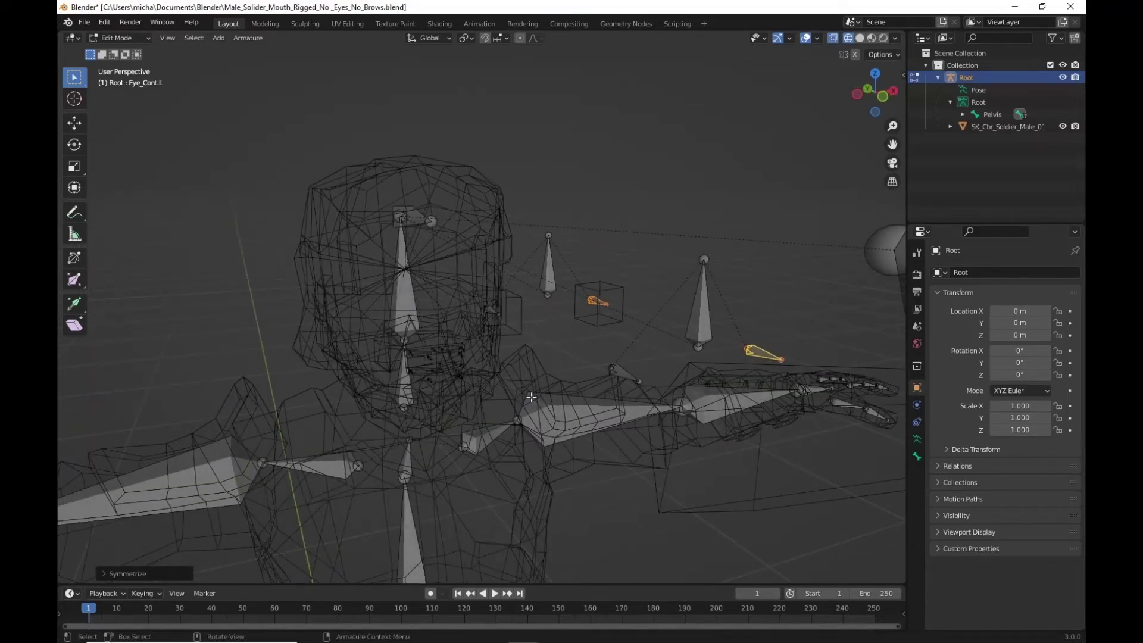
middle_click_drag(531, 397, 645, 387)
middle_click_drag(537, 334, 578, 355)
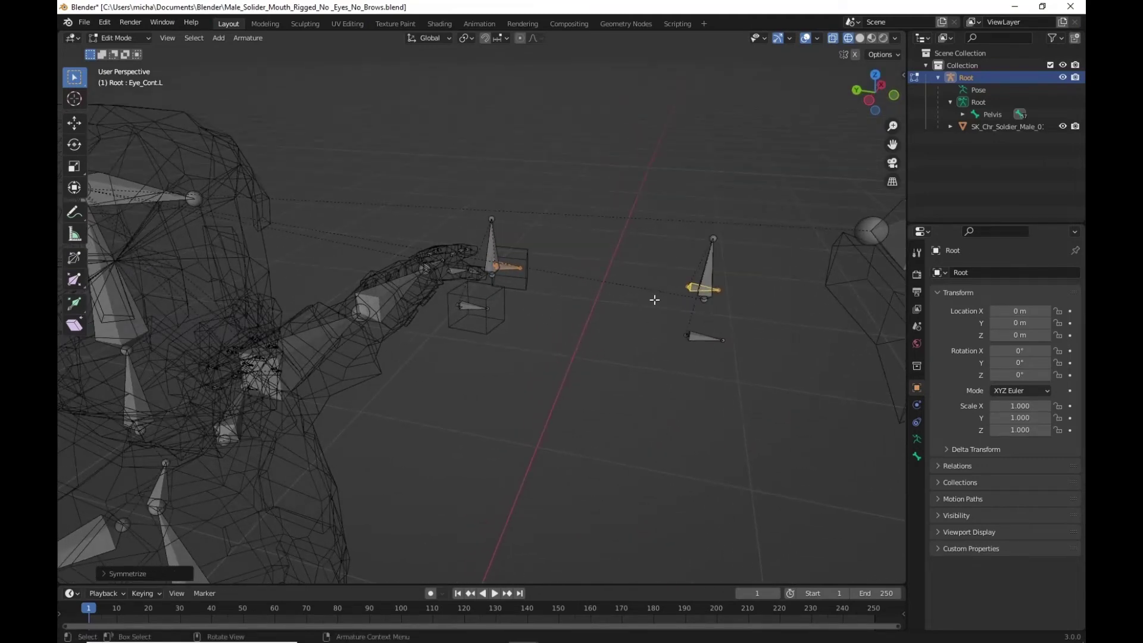
left_click(693, 286)
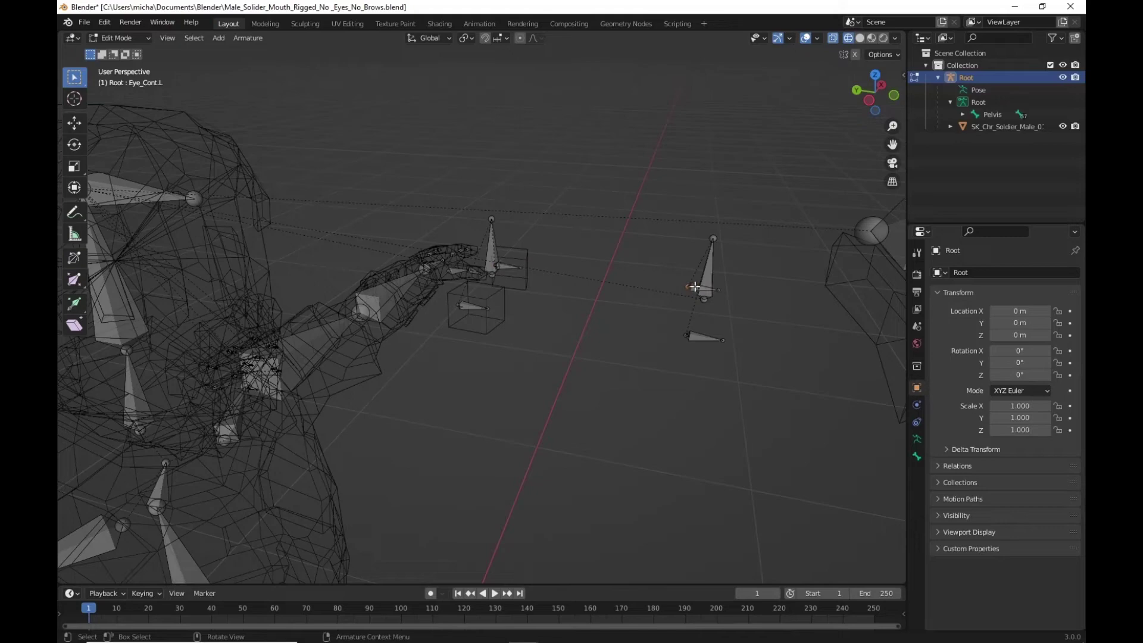
left_click(695, 287)
middle_click_drag(695, 286, 730, 341)
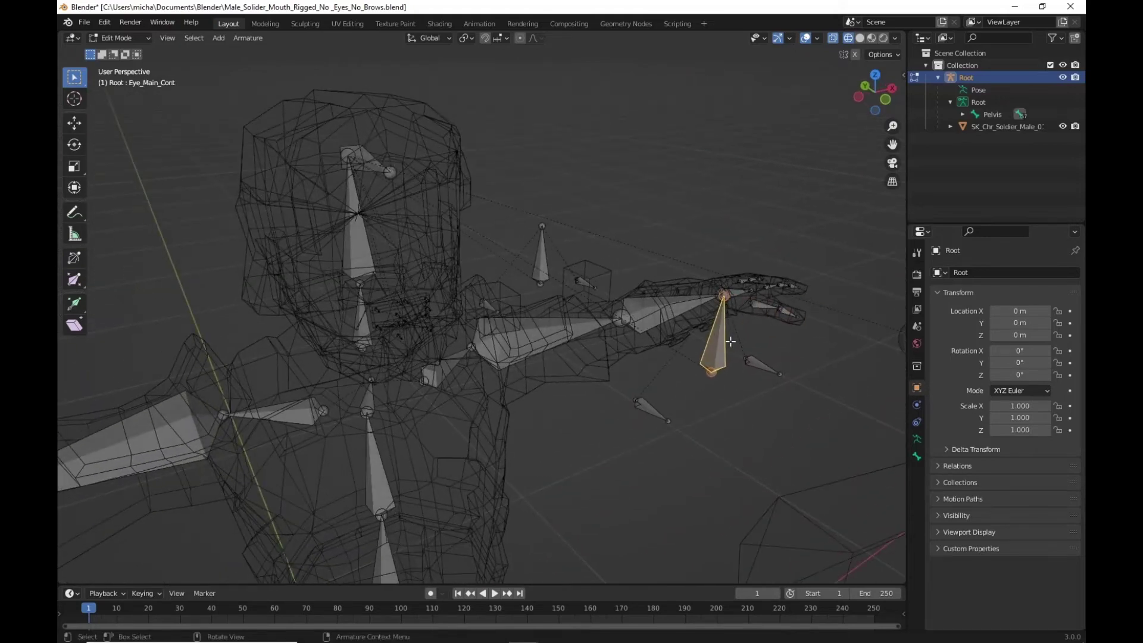
left_click(757, 366)
left_click(917, 457)
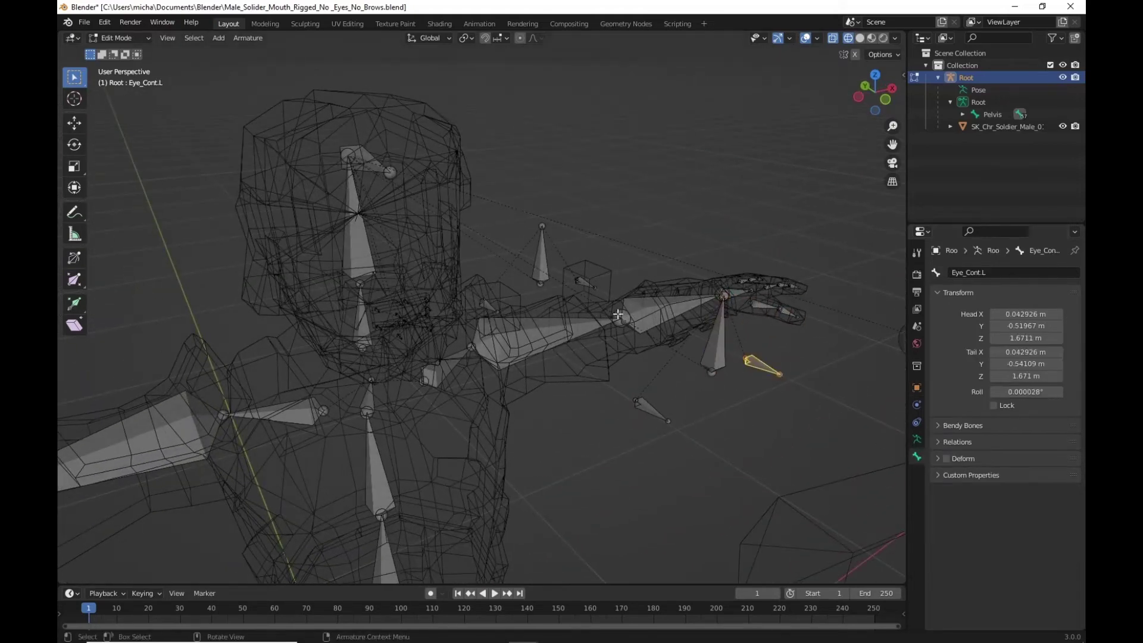
left_click(582, 282)
middle_click_drag(555, 322, 523, 333)
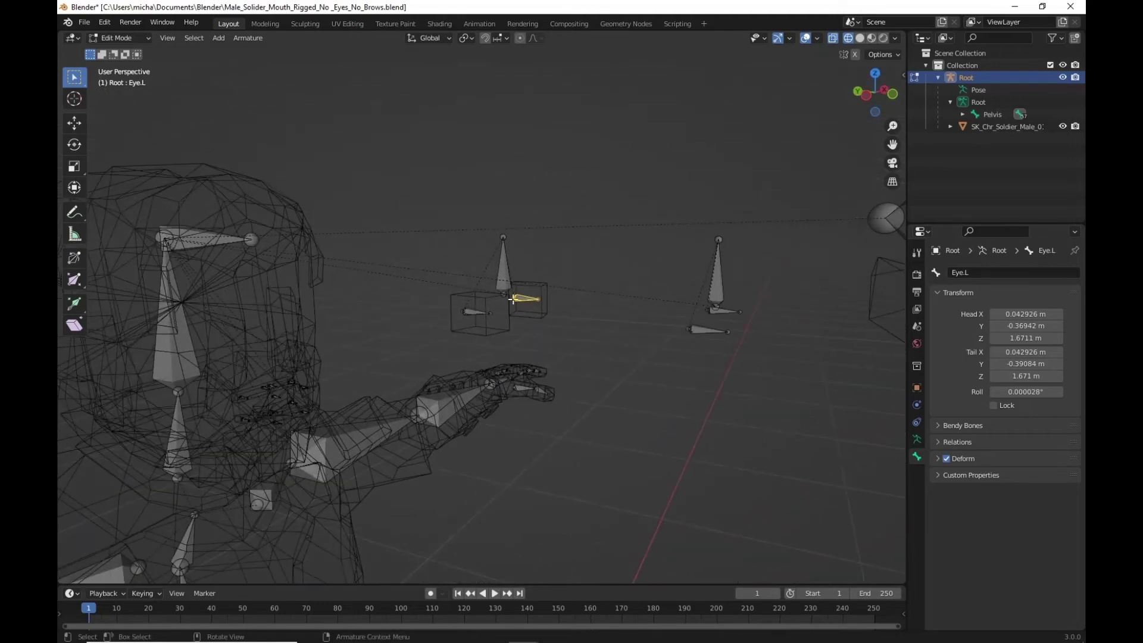
- Return to Object Mode, select the soldier body mesh and enter its Edit Mode
left_click(112, 39)
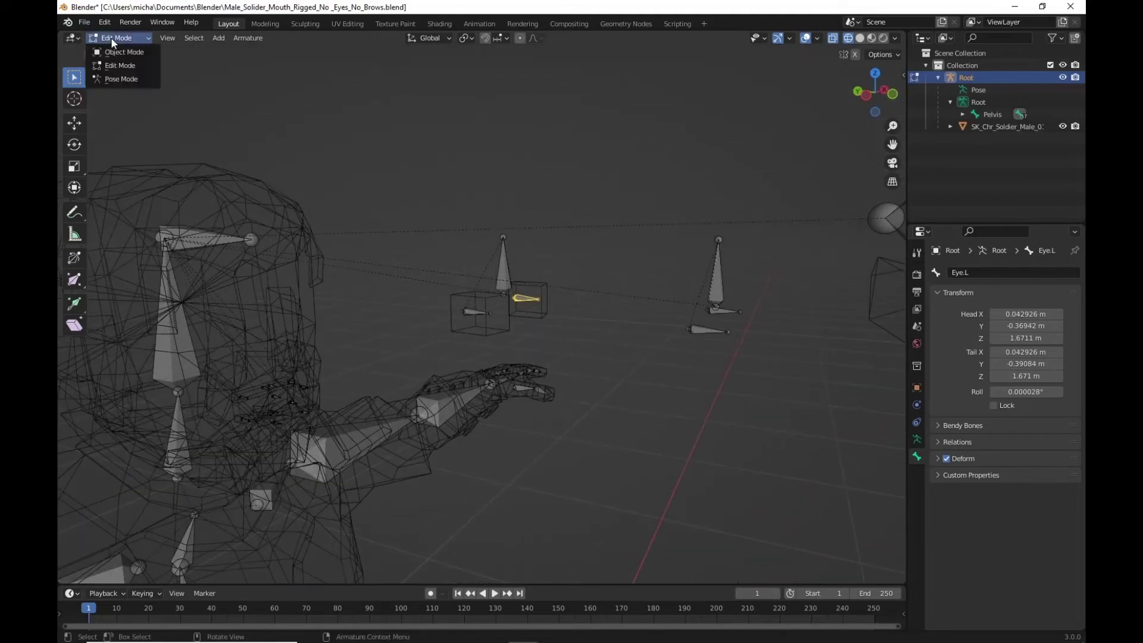
left_click(119, 53)
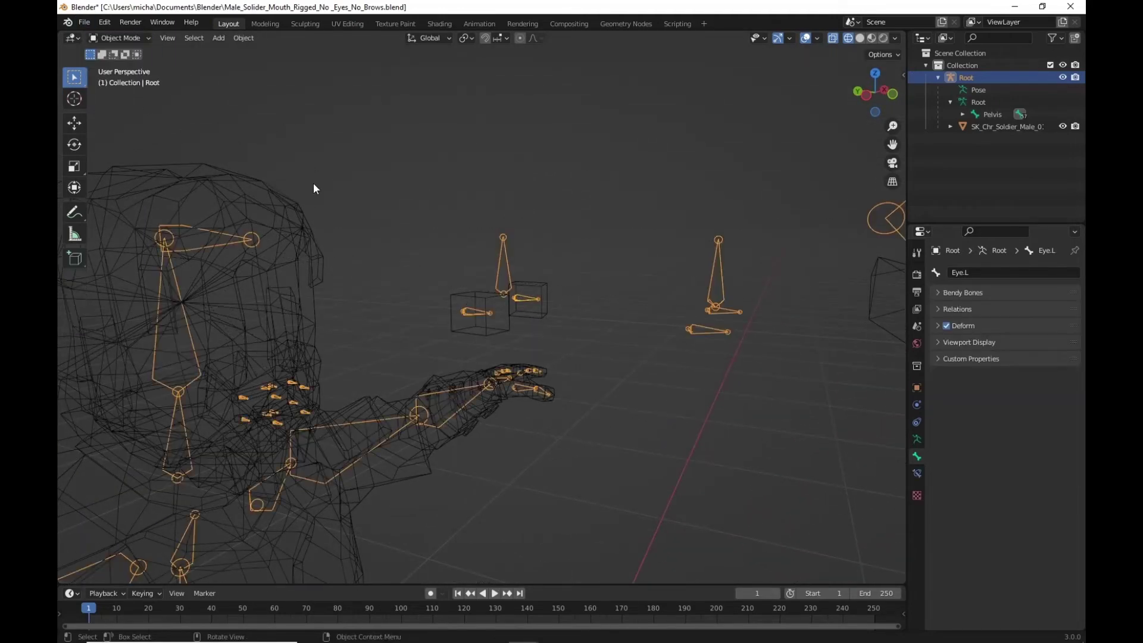
left_click(478, 294)
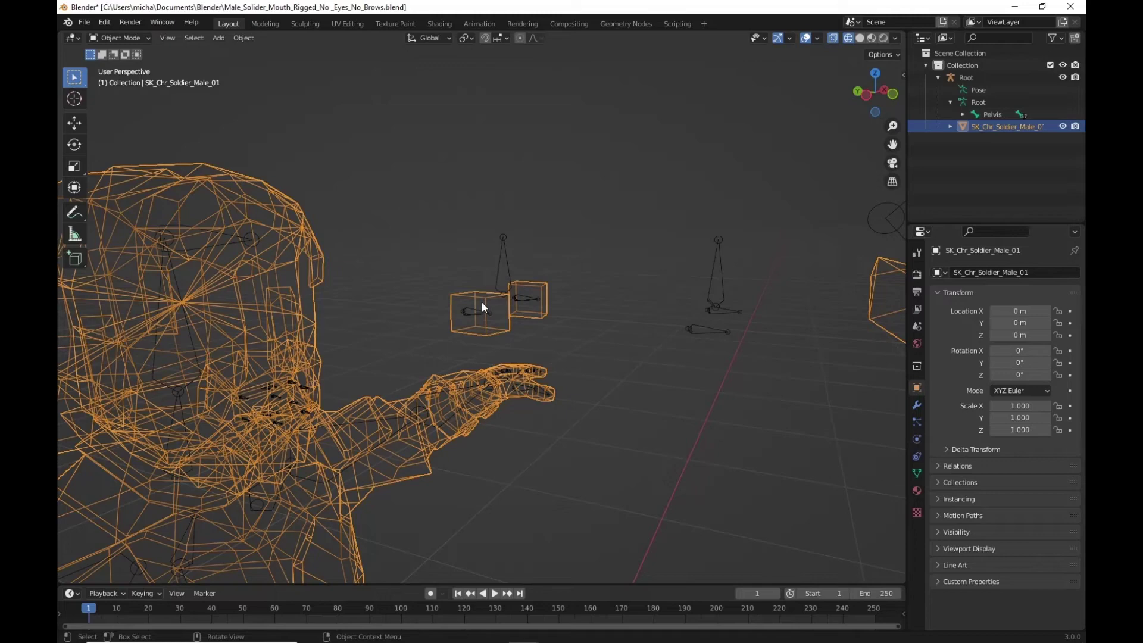
left_click(118, 38)
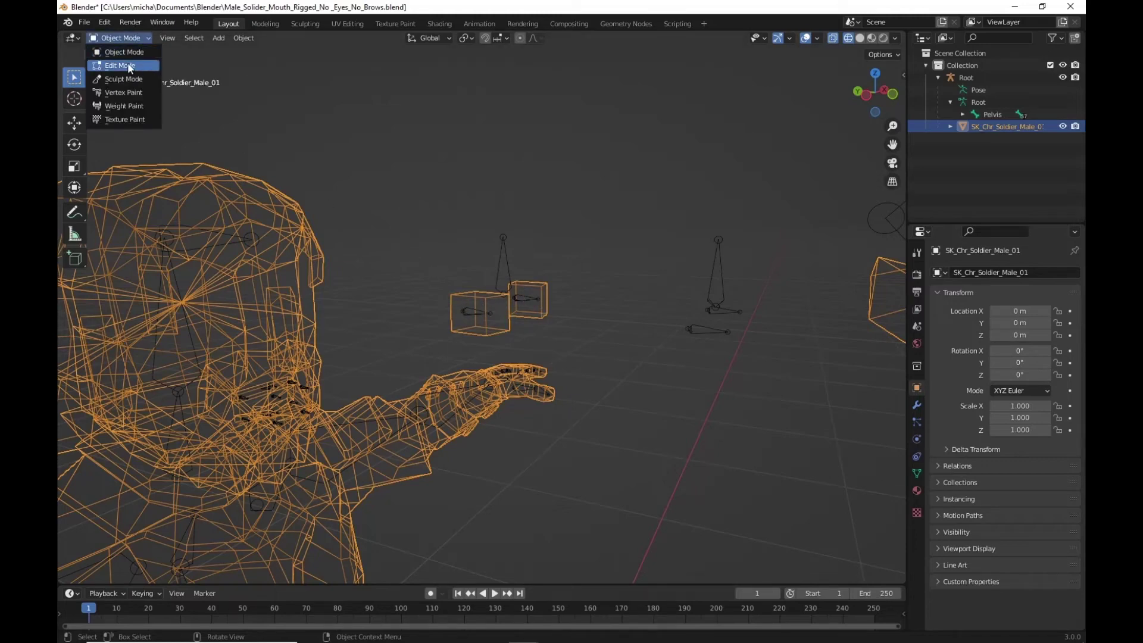
left_click(129, 66)
- Box-select the two eye cubes and Separate > Selection into a new object
left_click_drag(408, 197, 613, 350)
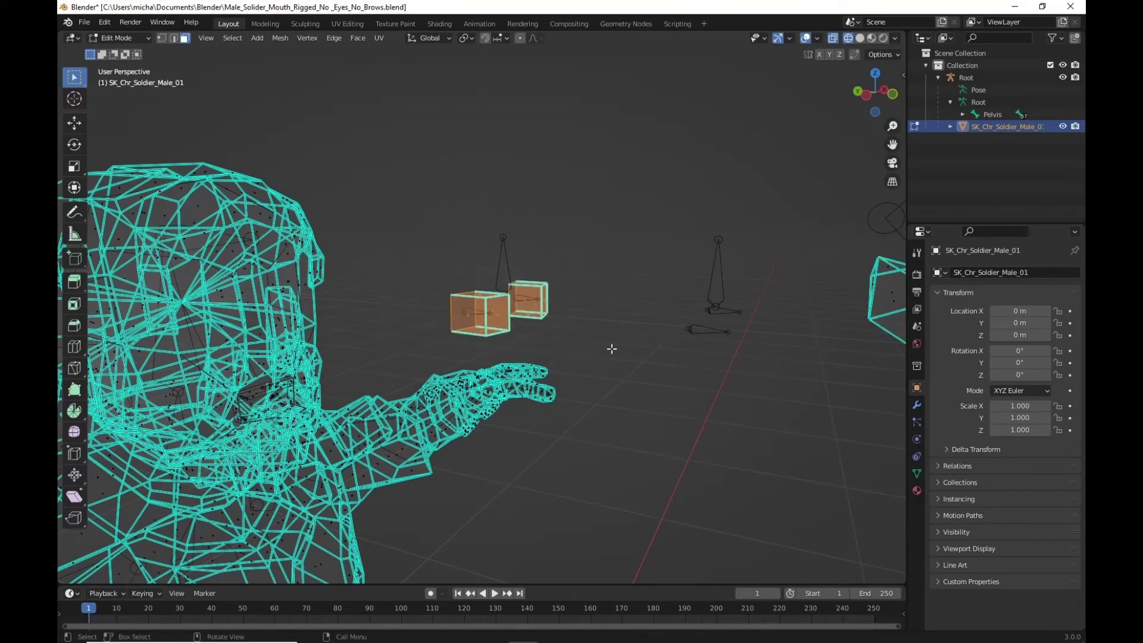
middle_click_drag(559, 255, 407, 244)
left_click_drag(418, 209, 592, 387)
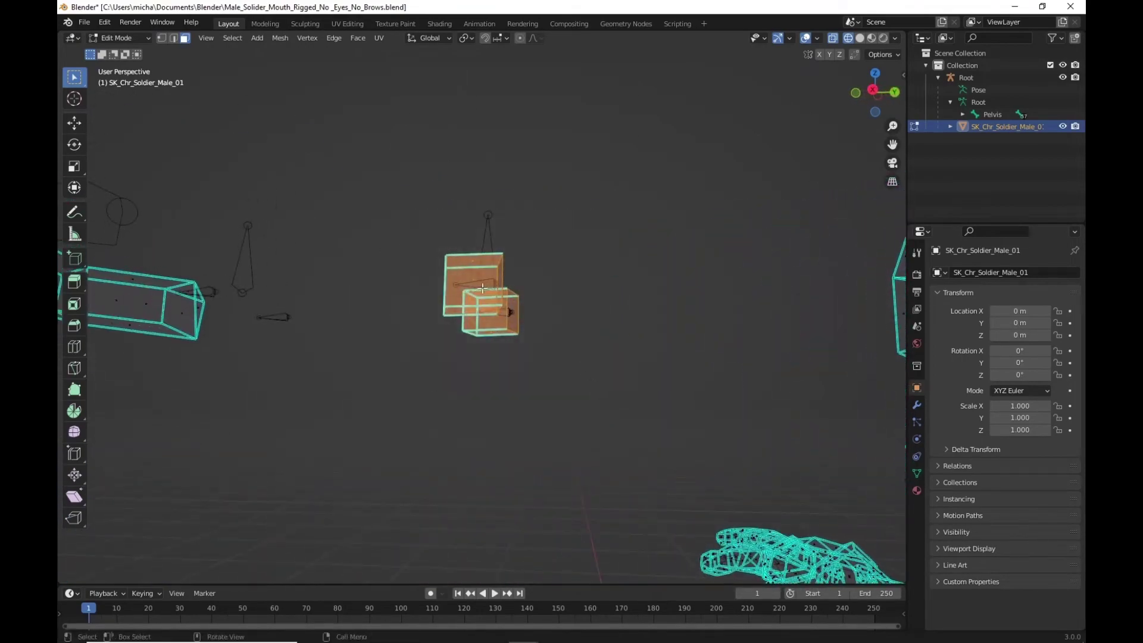
right_click(468, 262)
mouse_move(462, 258)
left_click(552, 262)
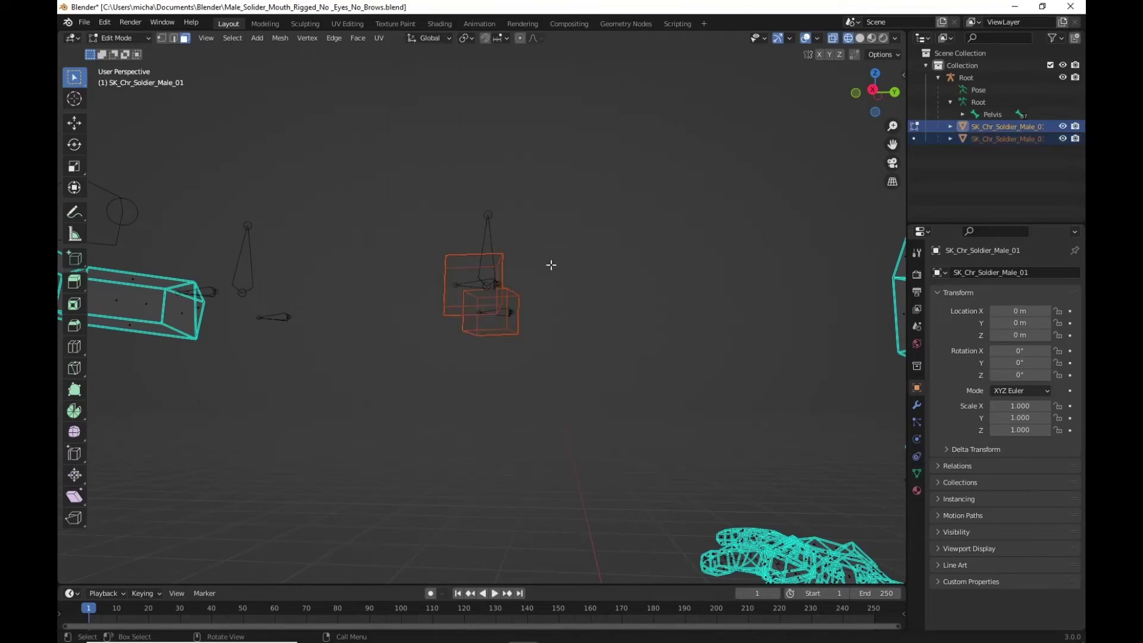
middle_click_drag(417, 336, 495, 306)
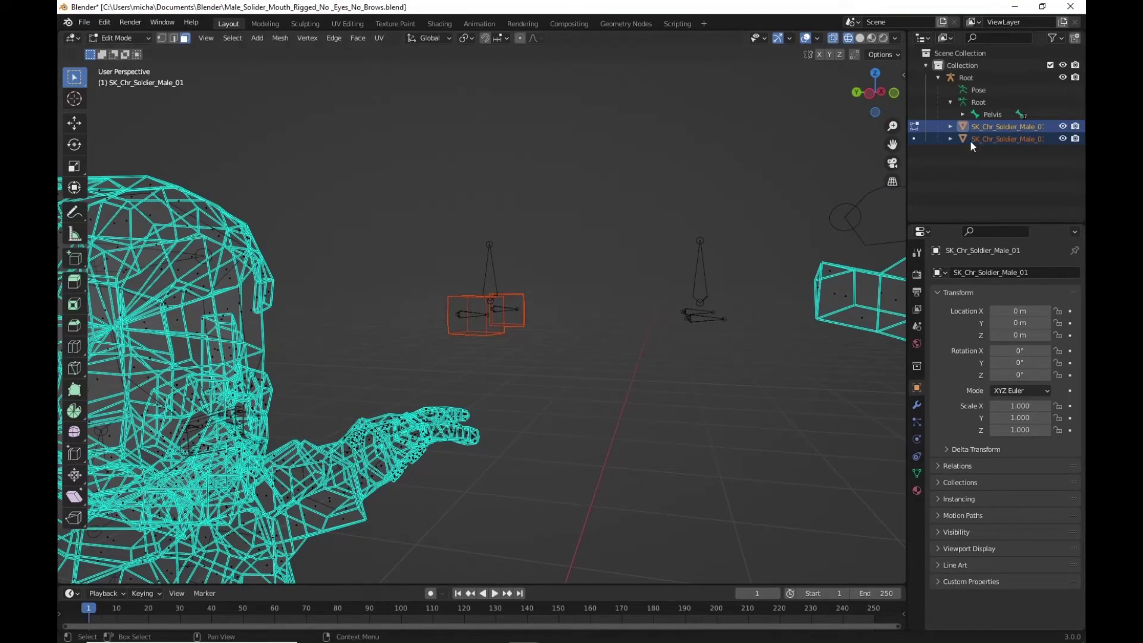
left_click(125, 38)
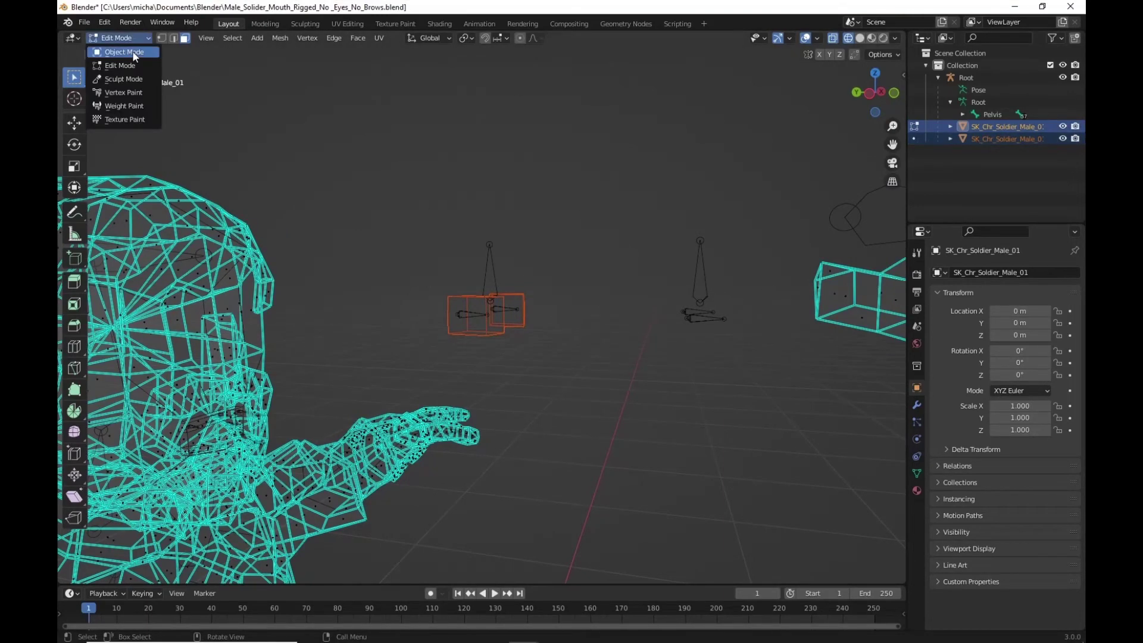
- Parent the separated eye cube object to the Root armature With Automatic Weights
left_click(132, 52)
left_click(480, 299)
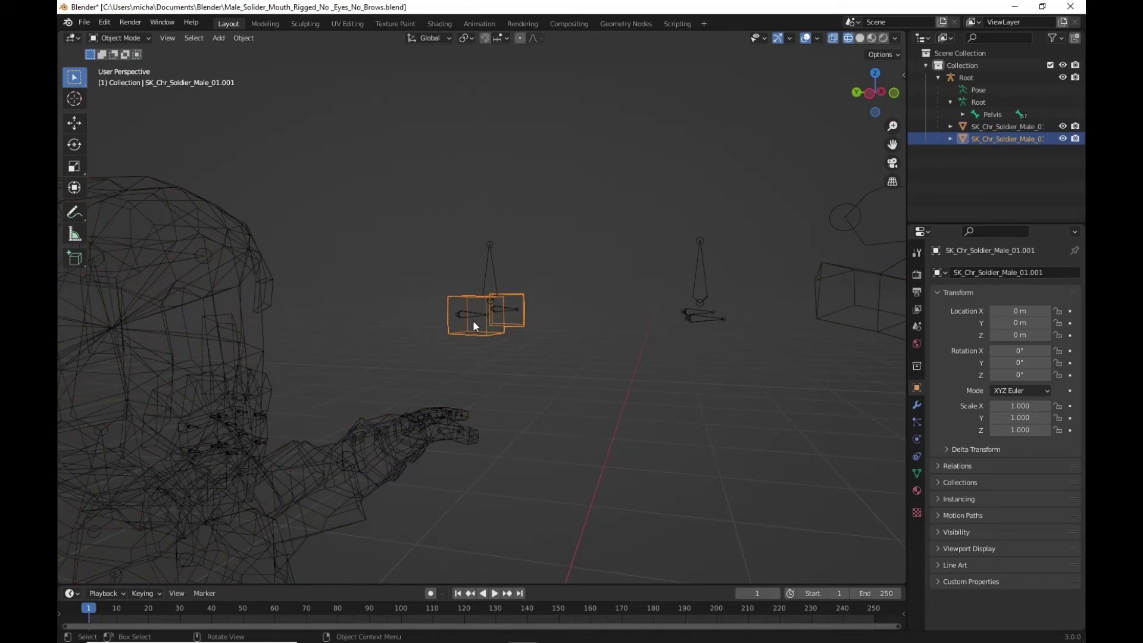
left_click(489, 271, "shift")
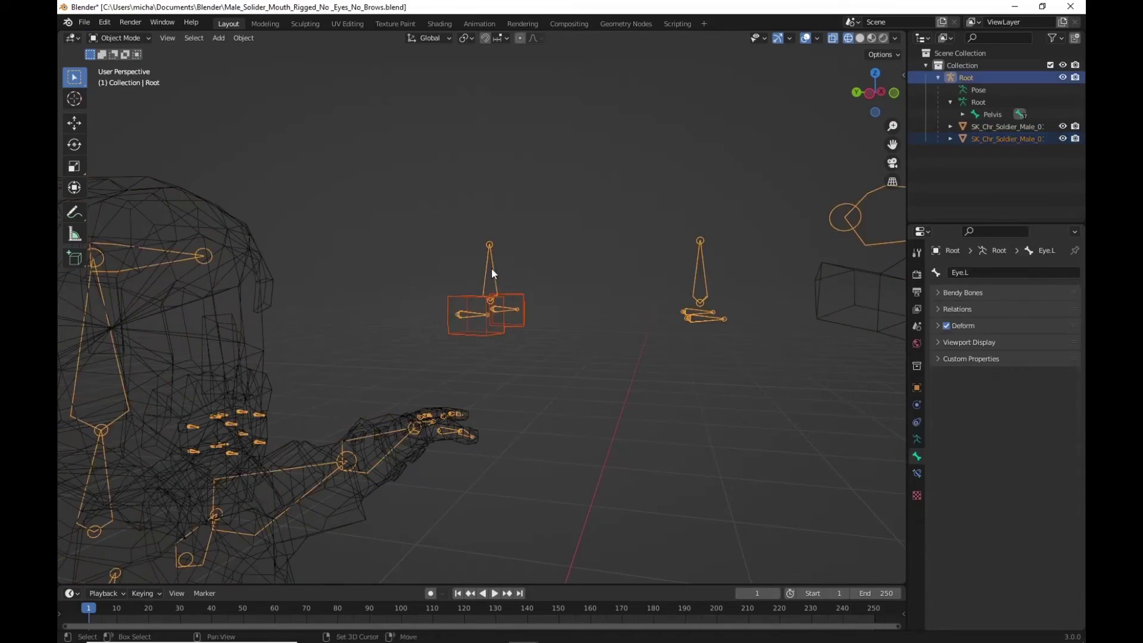
right_click(491, 266)
mouse_move(491, 267)
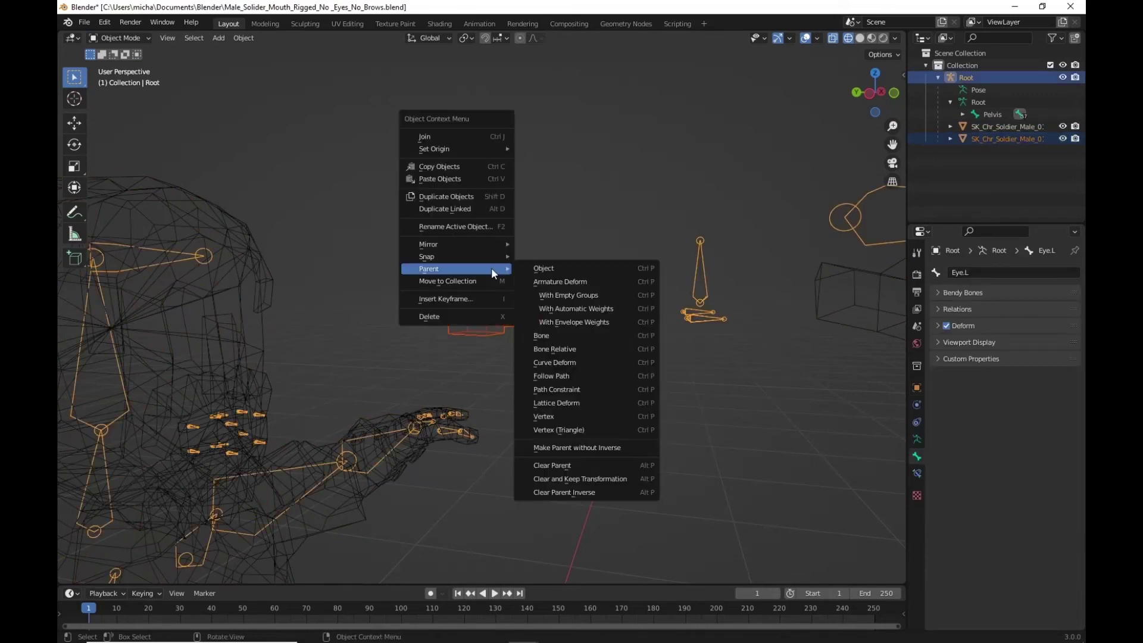
left_click(596, 309)
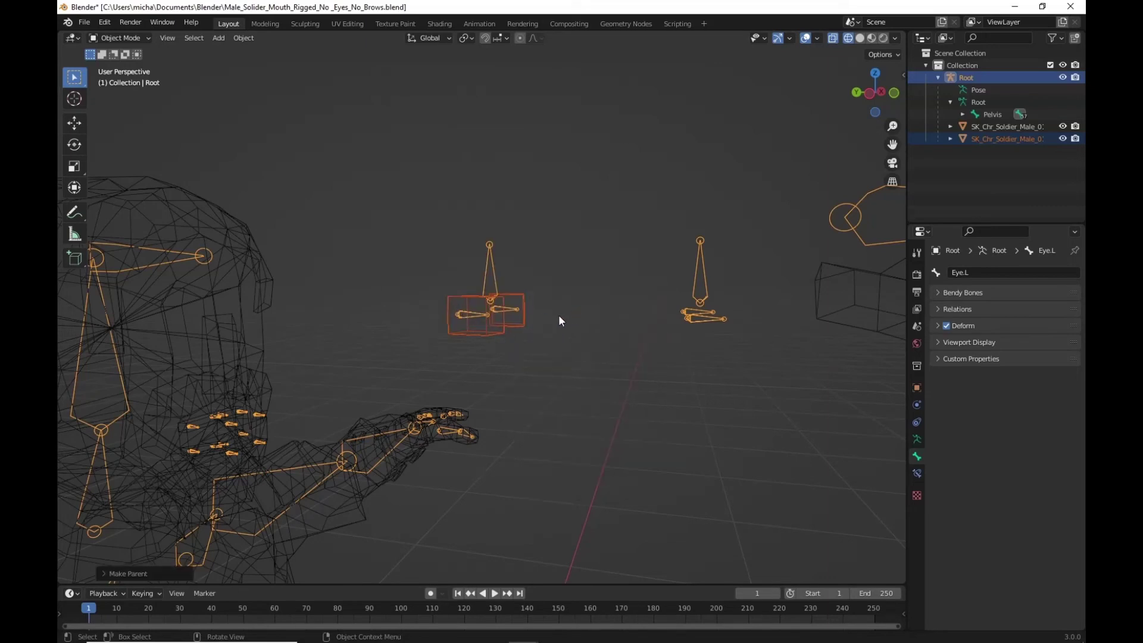
- In Pose Mode with Material Preview, test-move Eye_Main_Cont and cancel the move
left_click(119, 37)
left_click(116, 80)
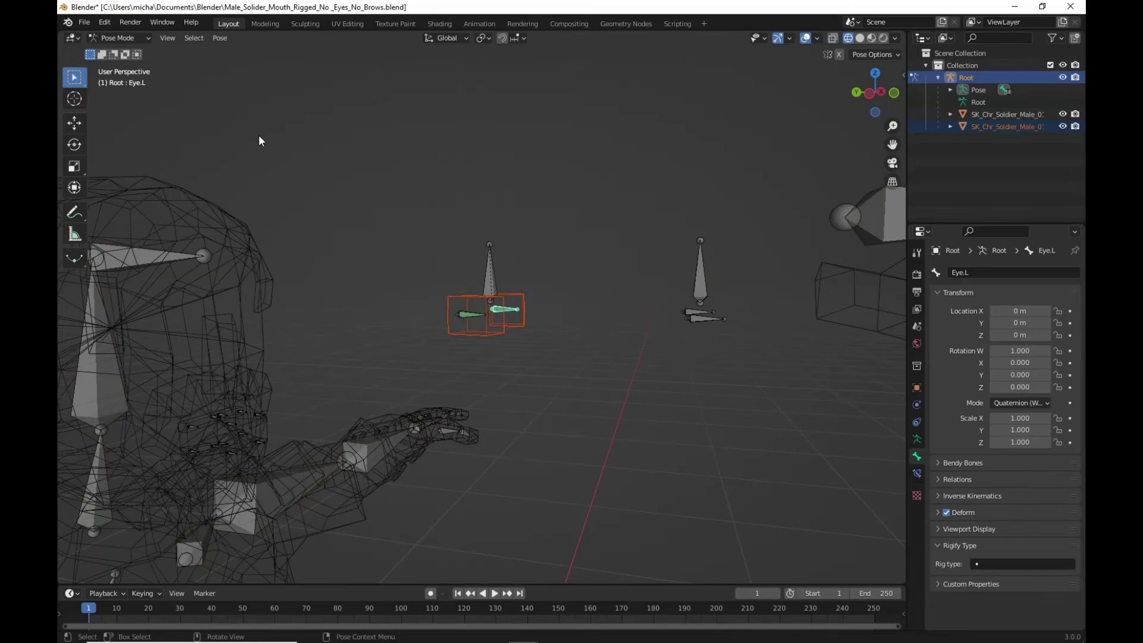
left_click(706, 275)
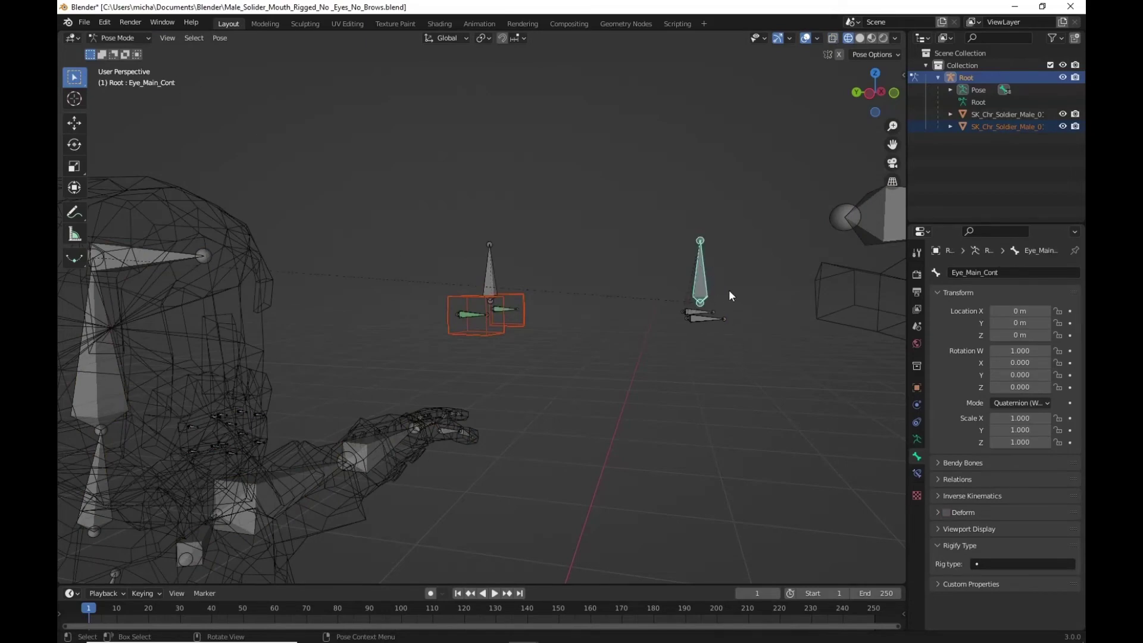
middle_click_drag(731, 290, 734, 173)
left_click(871, 38)
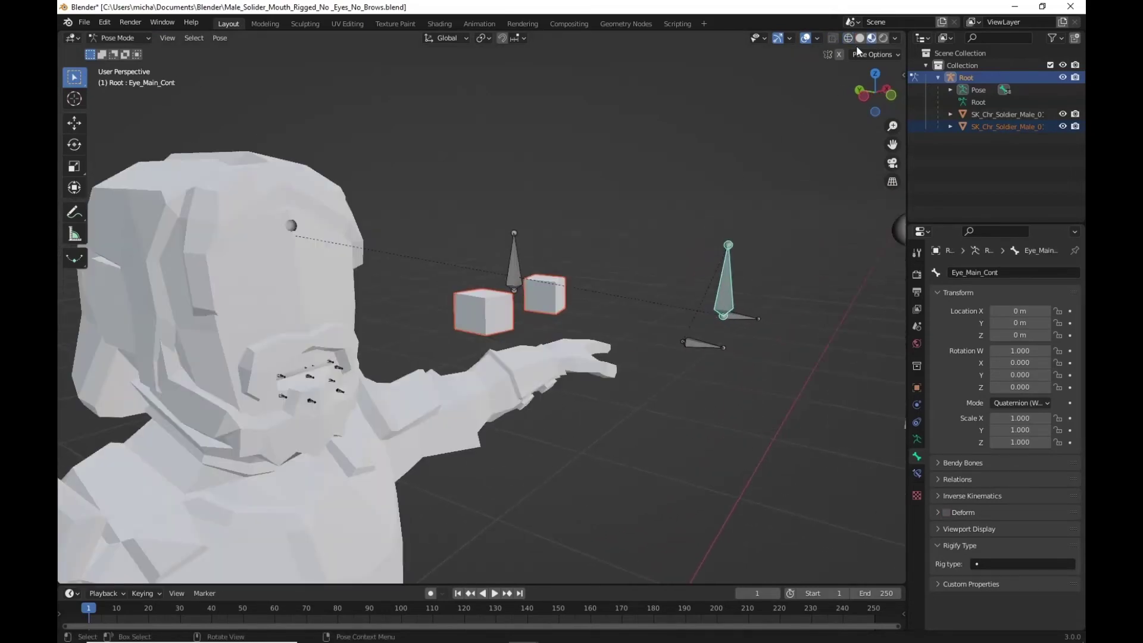
key("g")
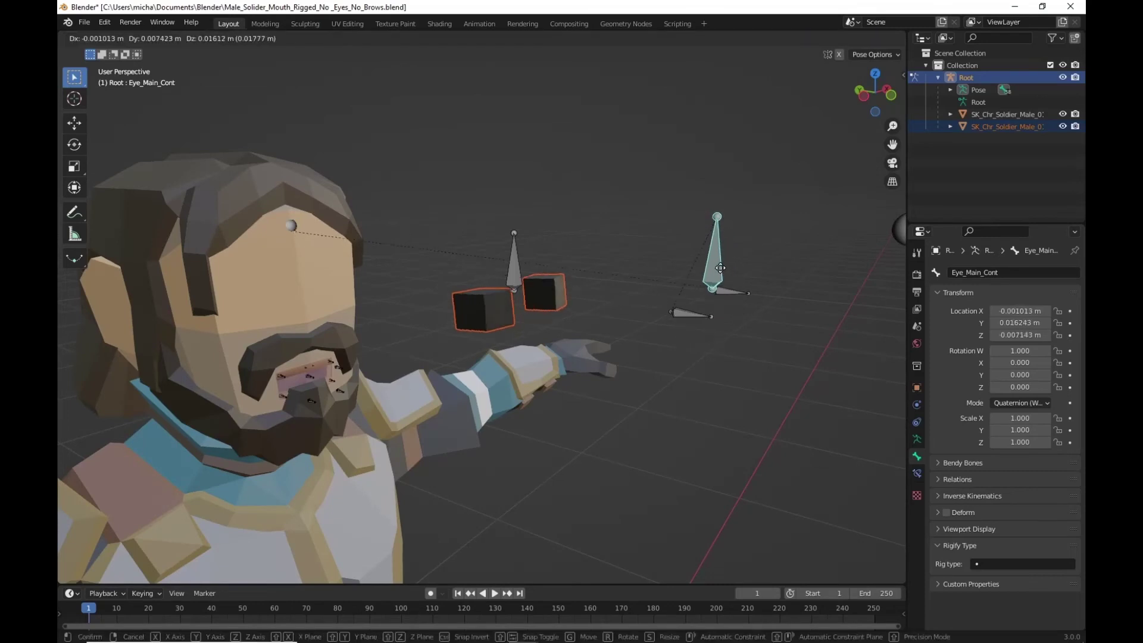
right_click(669, 315)
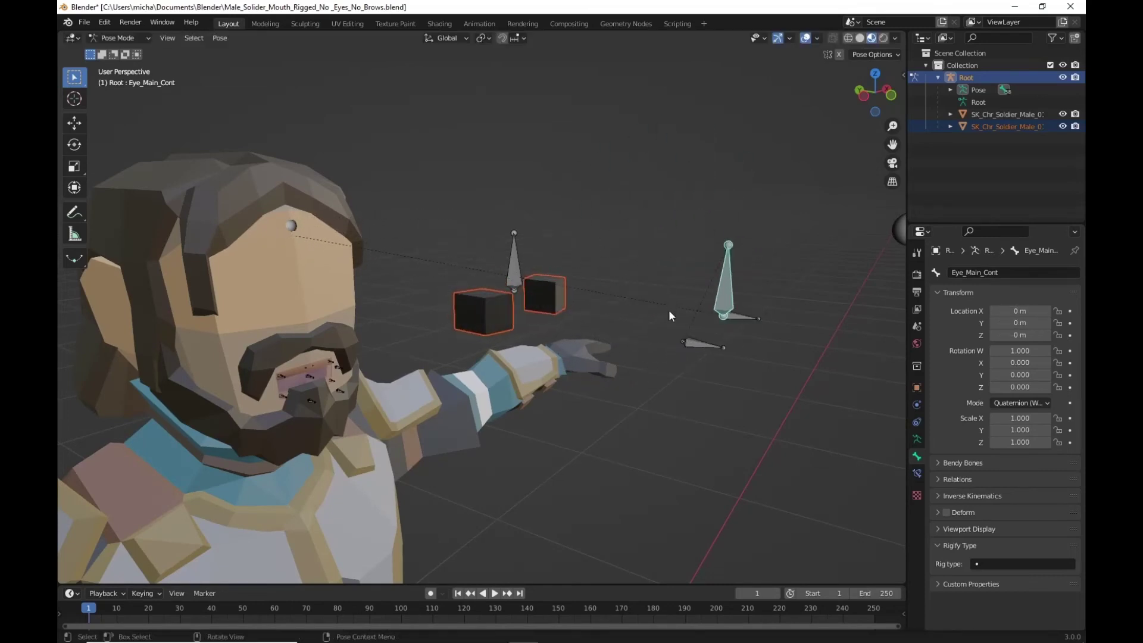
- Test-move the Eye_Cont.R and Eye_Cont.L controls, cancelling each move
left_click(698, 349)
key("g")
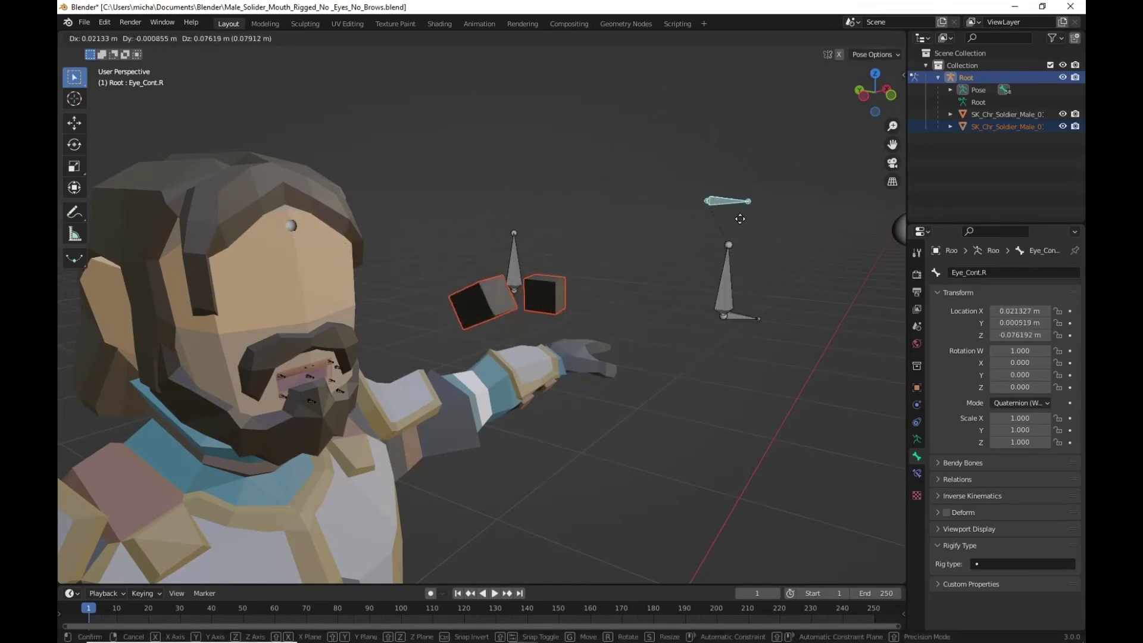
right_click(635, 305)
left_click(731, 314)
key("g")
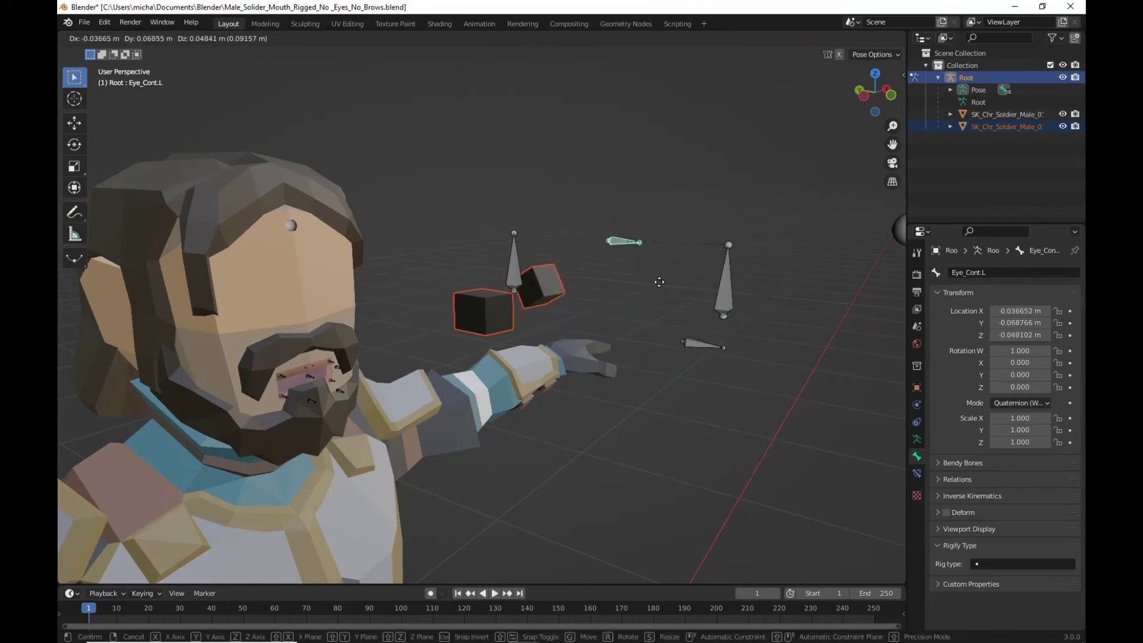
right_click(610, 241)
left_click(126, 38)
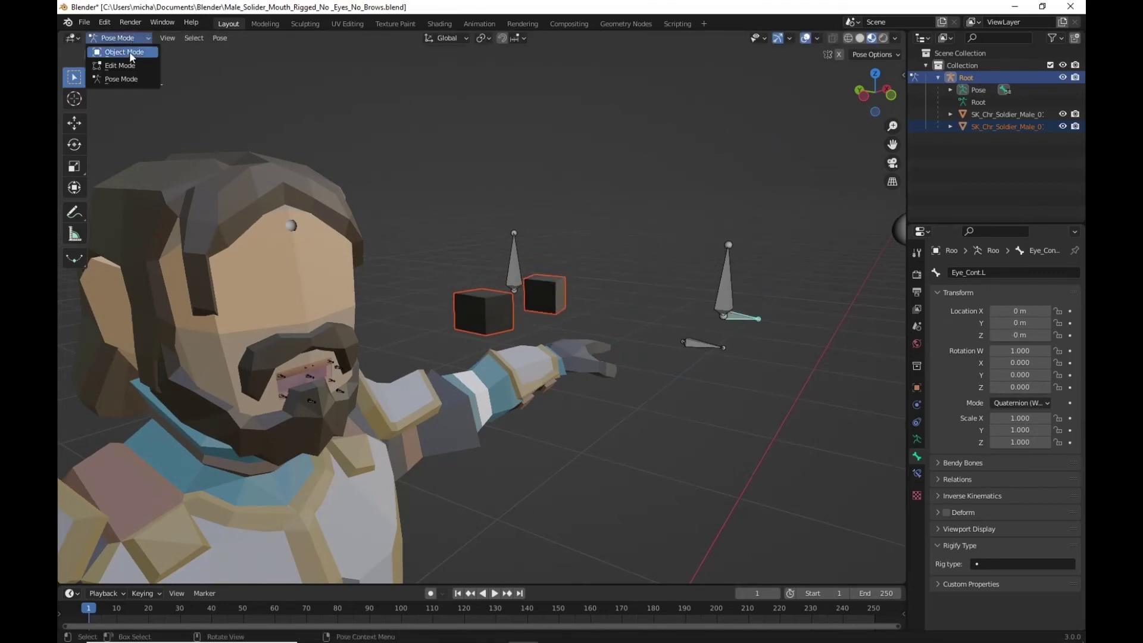
- In Object Mode, parent the soldier body mesh to Root With Automatic Weights
left_click(127, 52)
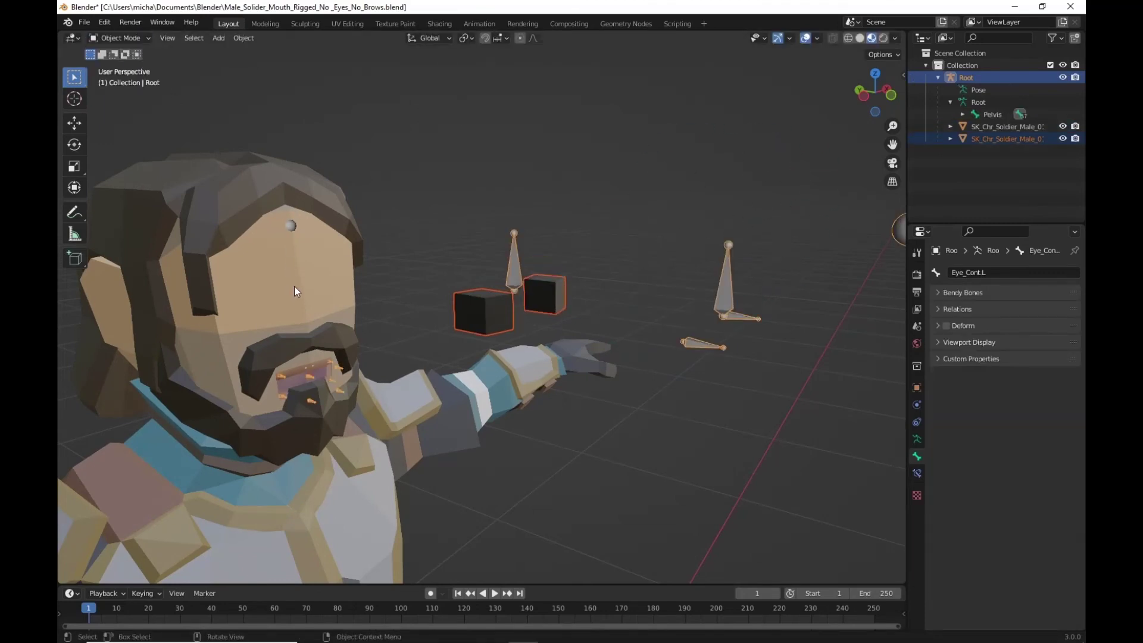
left_click(333, 213)
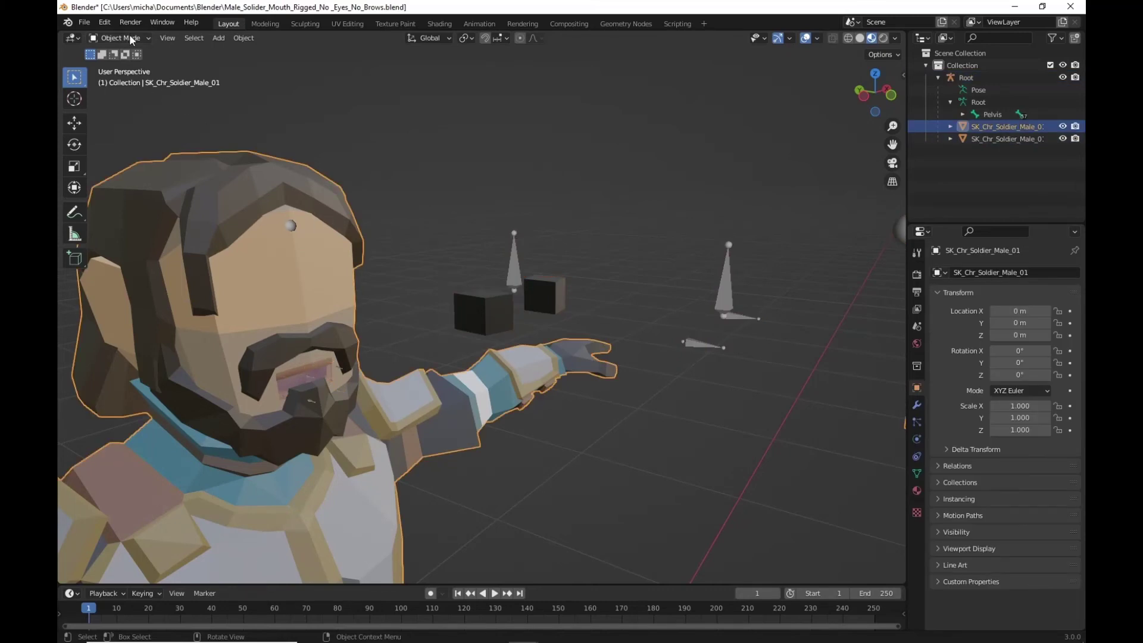
left_click(291, 227, "shift")
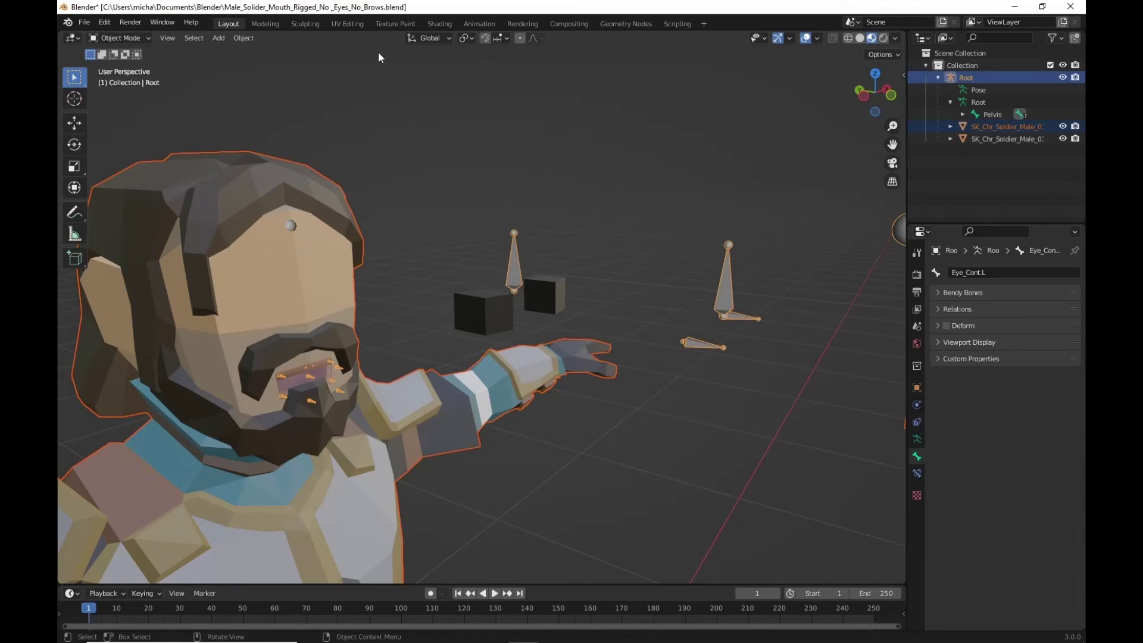
right_click(316, 252)
mouse_move(318, 255)
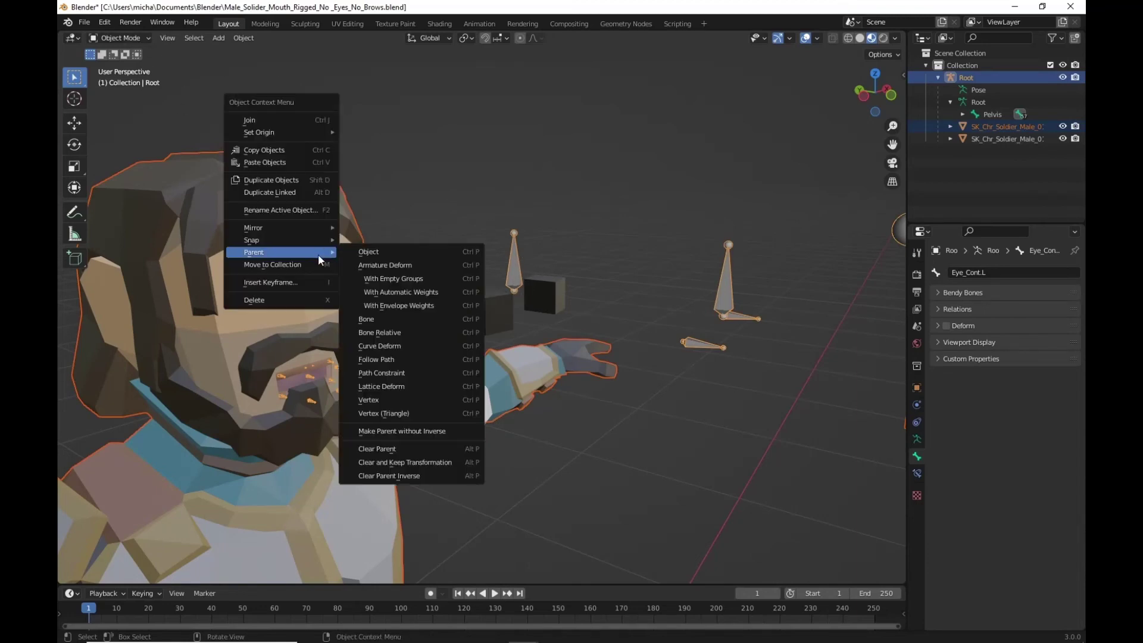
left_click(434, 295)
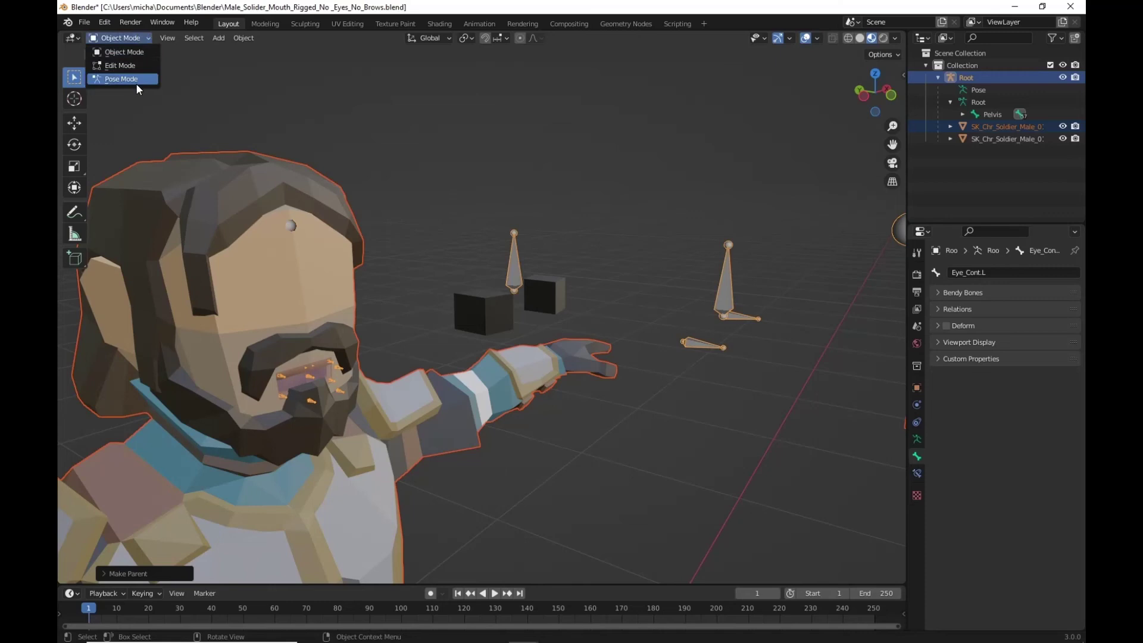
- Enter Pose Mode and test-rotate the head.001 bone, then cancel
left_click(132, 80)
left_click(290, 225)
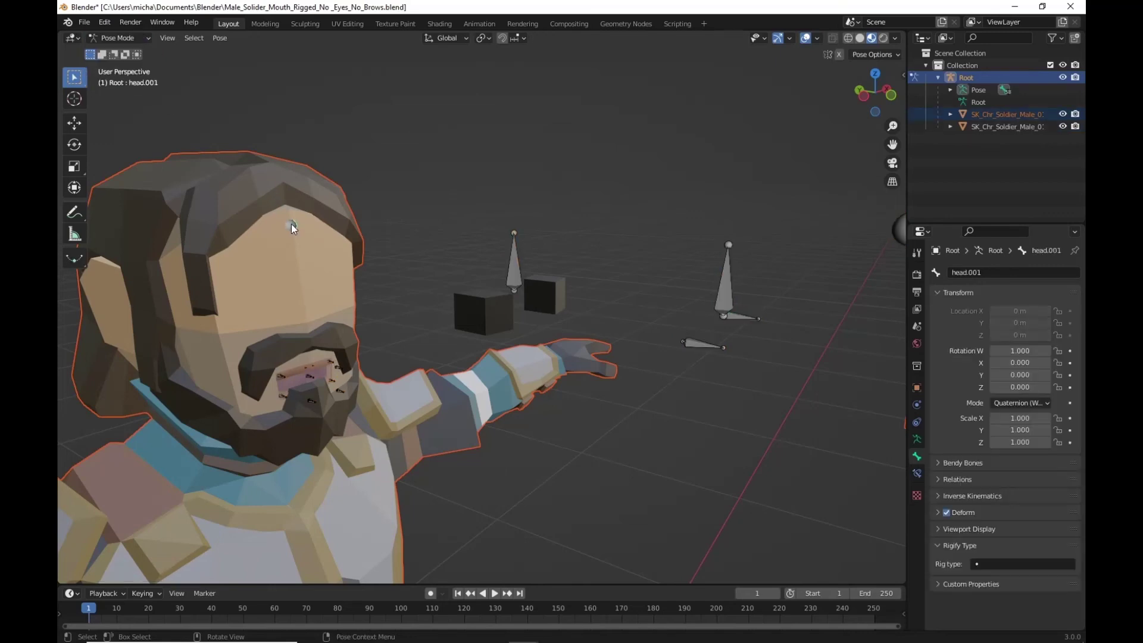
key("r")
key("Escape")
- Test-move Mouth_Top_Cont.R and Eye_Main_Cont, cancelling each back to rest
left_click(311, 375)
key("g")
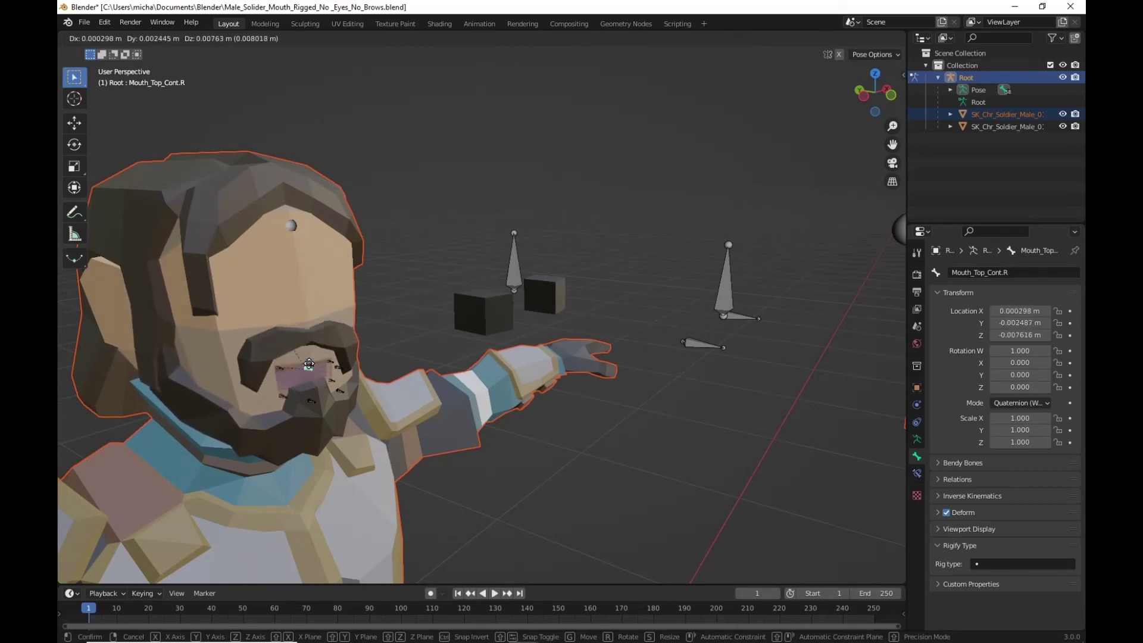
right_click(309, 364)
middle_click_drag(572, 371, 655, 348)
left_click(637, 287)
key("g")
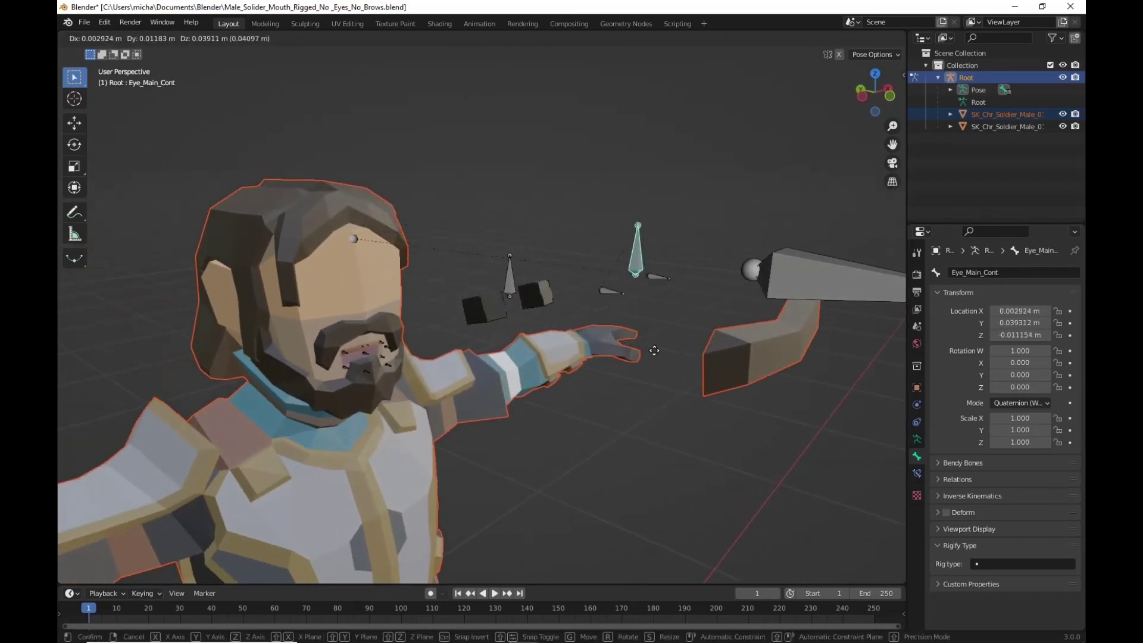
right_click(579, 315)
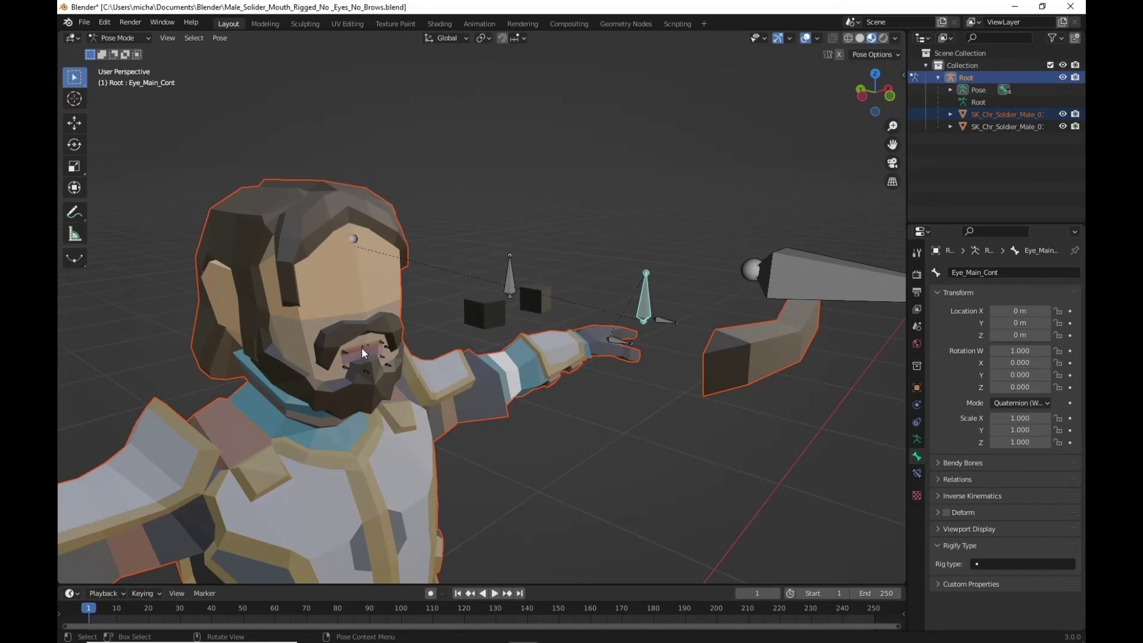